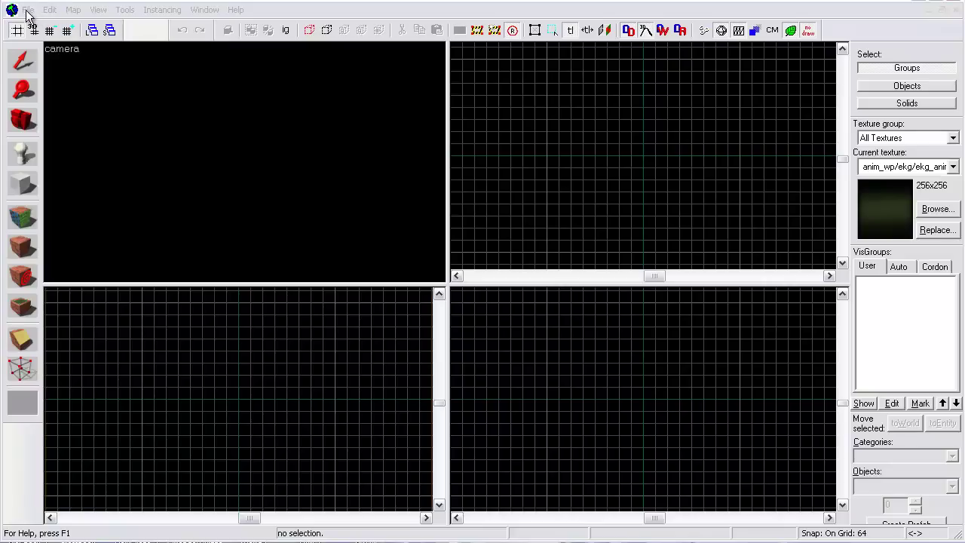
Create a new map, maximise its window and autosize the four viewports evenly
click(27, 9)
click(30, 23)
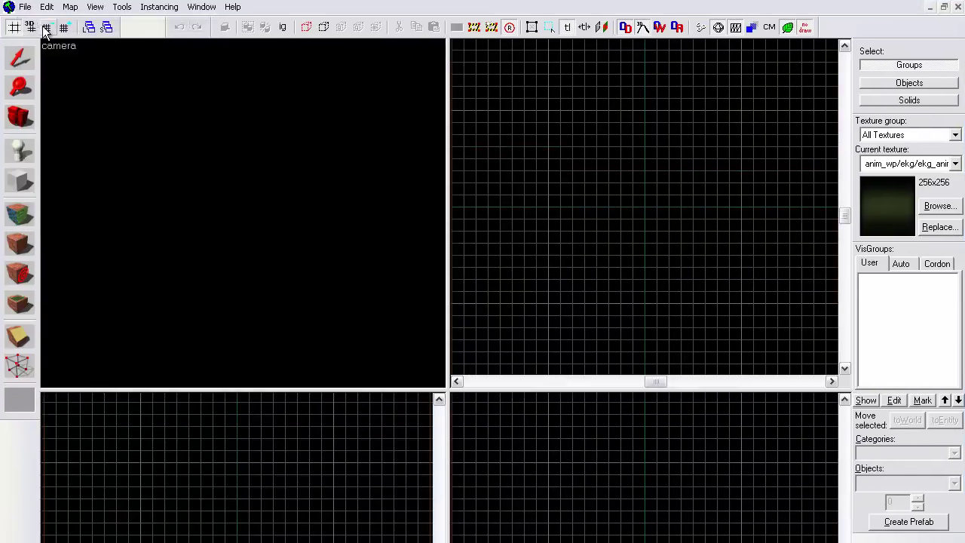
click(931, 1)
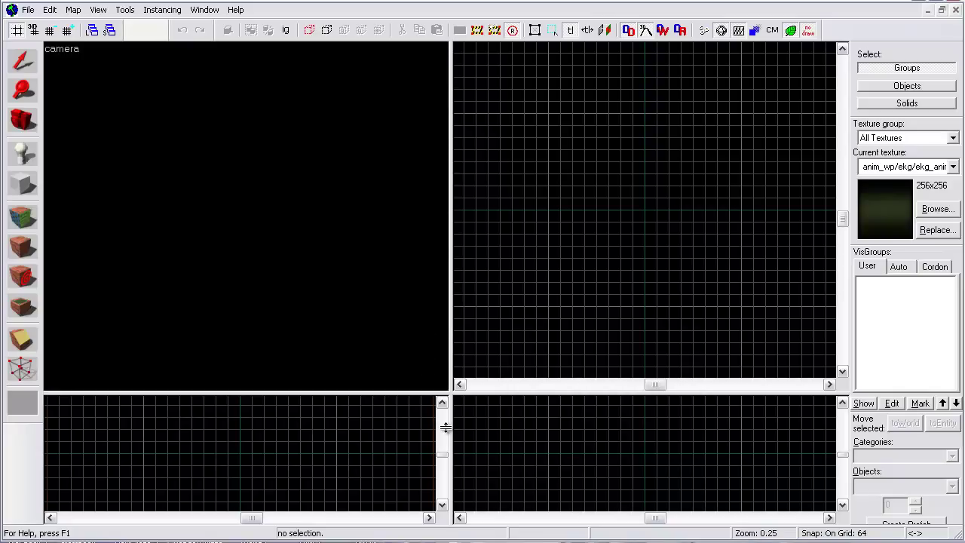
key(ctrl+a)
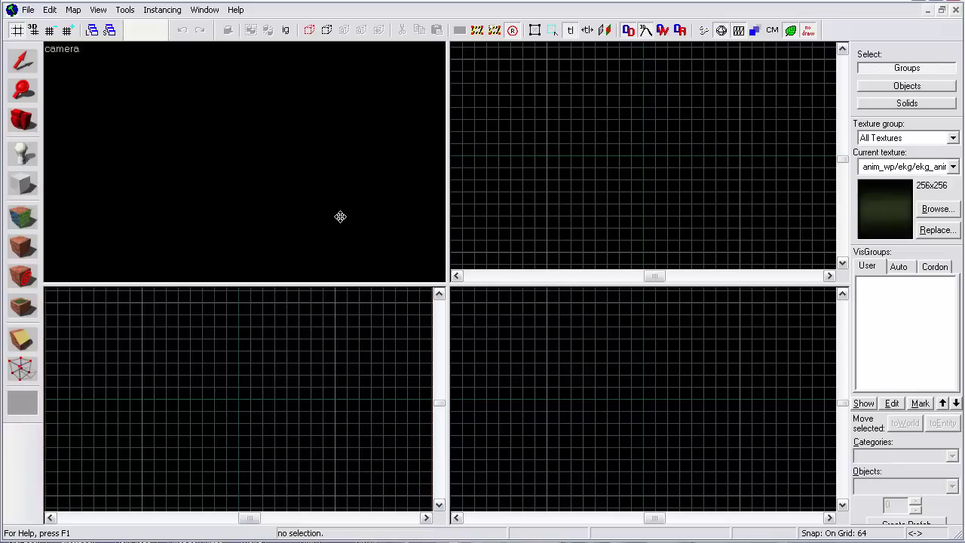
Sketch a block outline 1024 units long and 128 units high in the front view
click(19, 192)
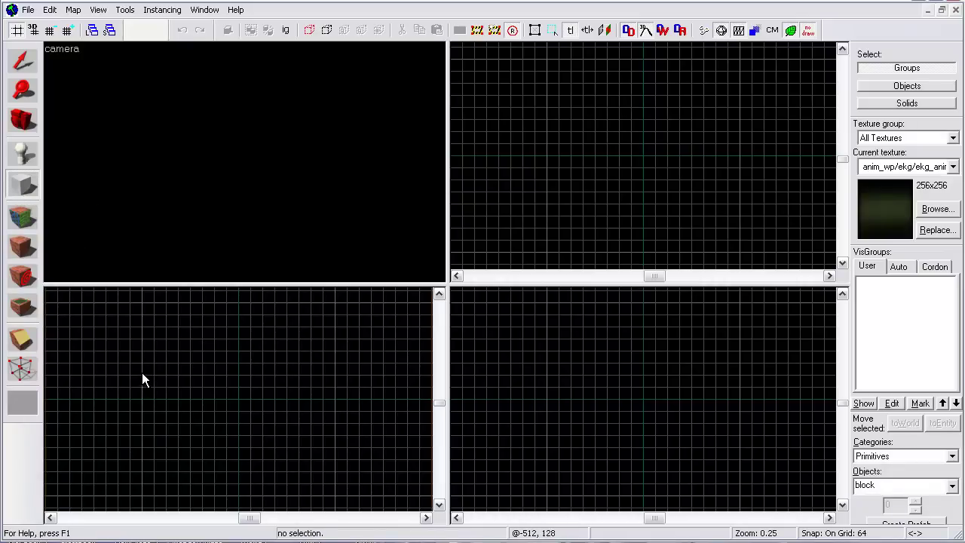
drag(141, 375, 340, 398)
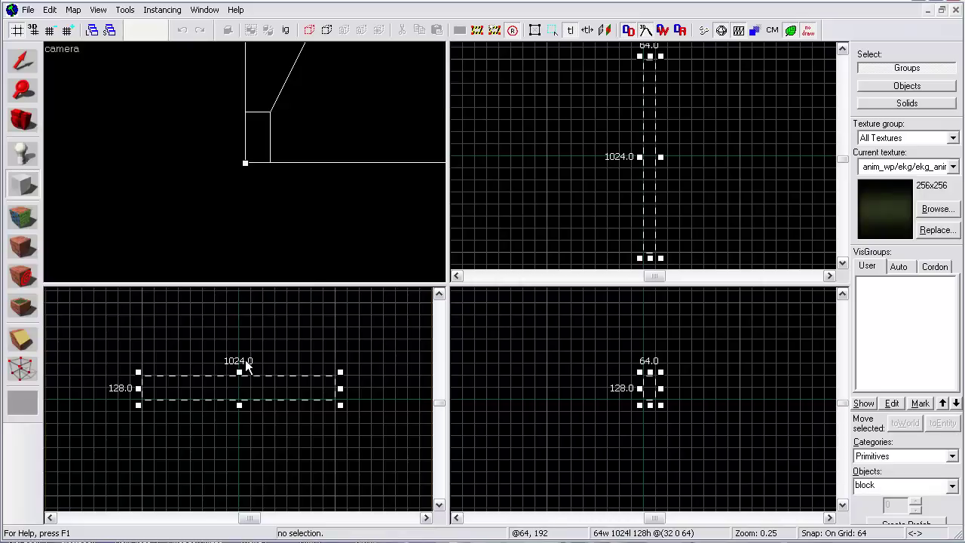
Practise moving and resizing the block outline in the front view, ending at 1024 units long and 512 units high
drag(239, 372, 238, 303)
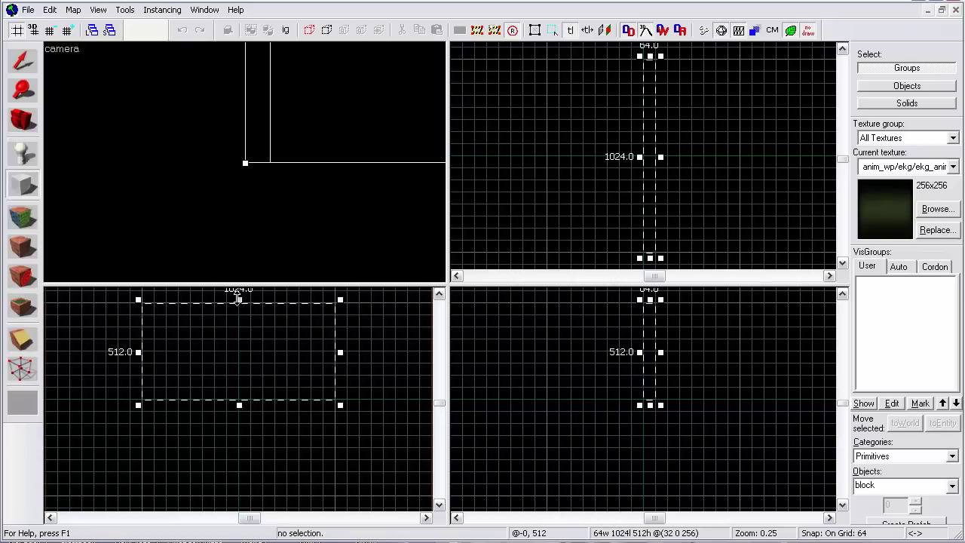
drag(237, 301, 247, 372)
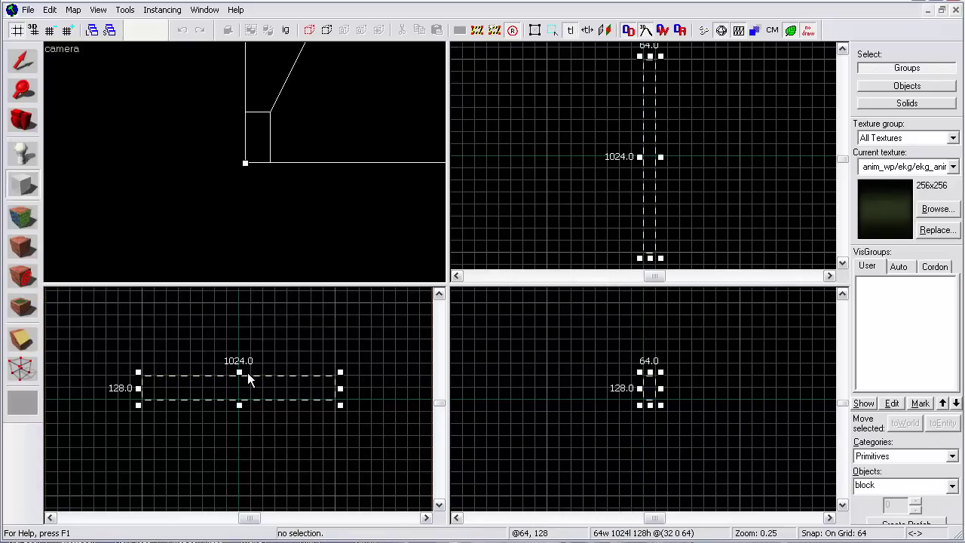
drag(235, 388, 231, 324)
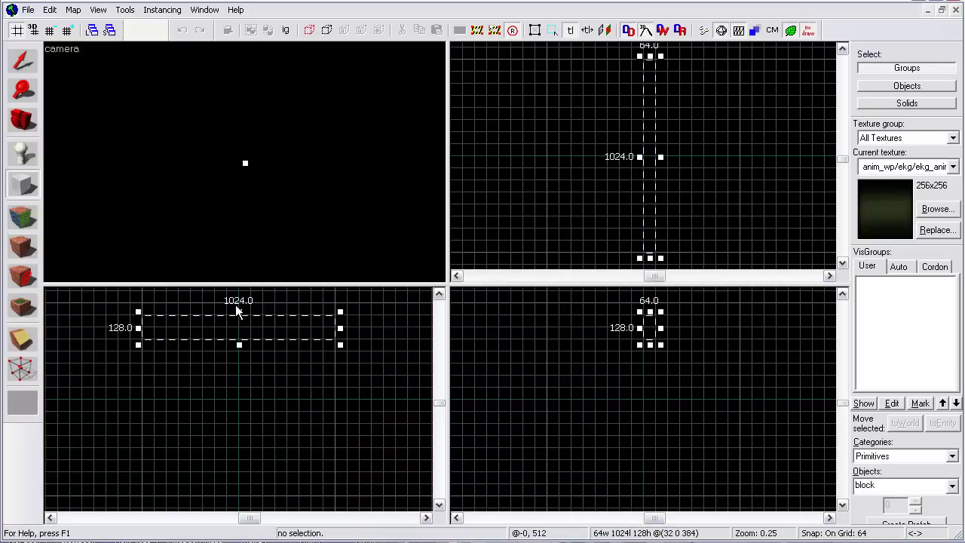
drag(238, 312, 239, 299)
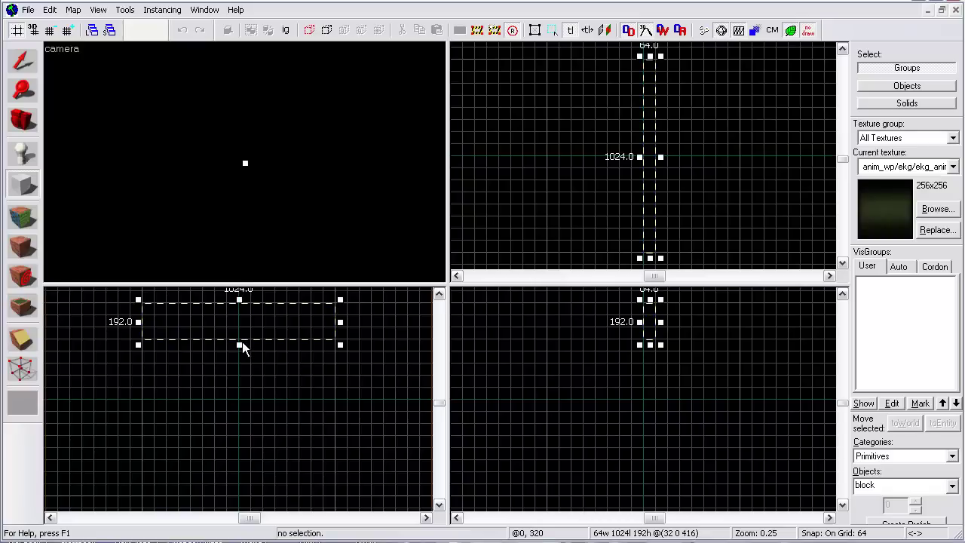
drag(239, 341, 241, 400)
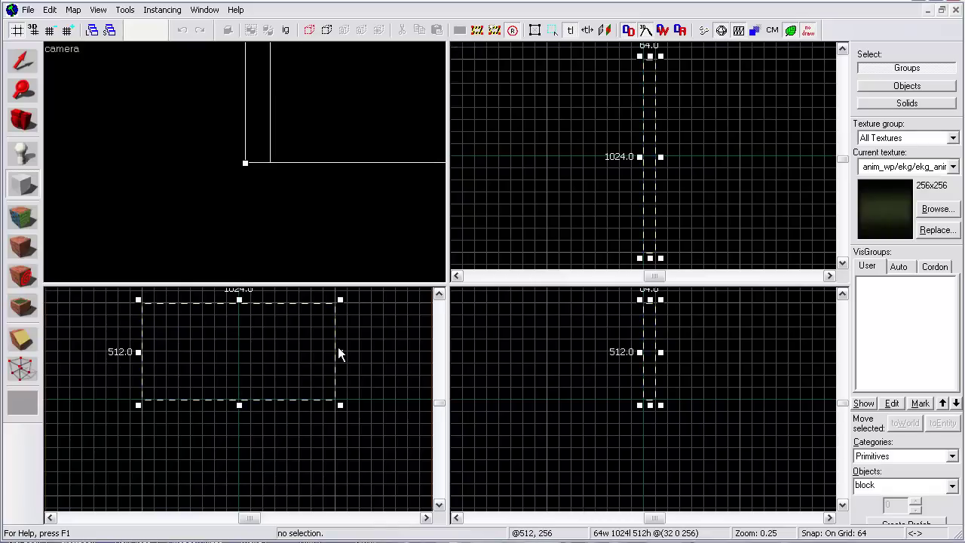
click(339, 352)
drag(240, 304, 340, 405)
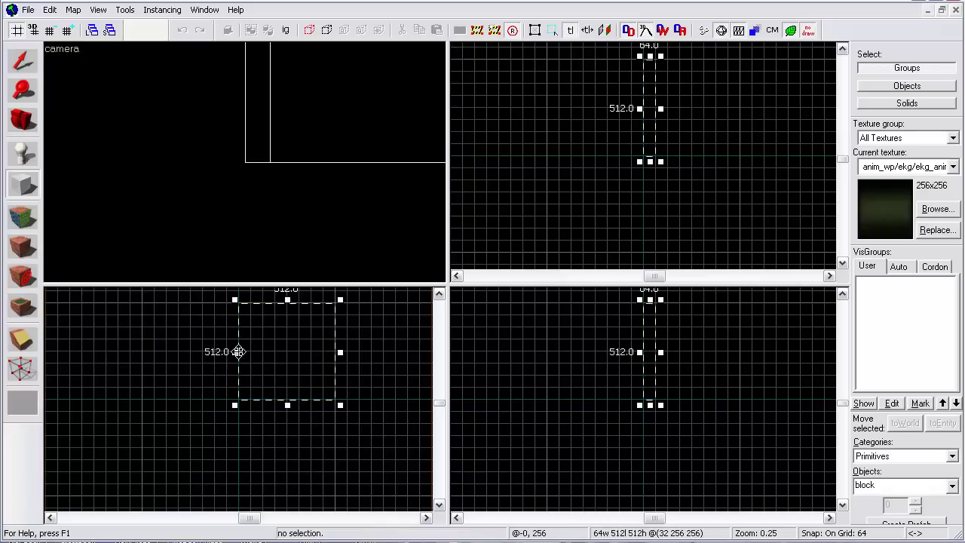
drag(234, 352, 138, 353)
Set the block outline's height to 256 units and its width to 512 units, ending at the vertical origin line
drag(240, 300, 238, 341)
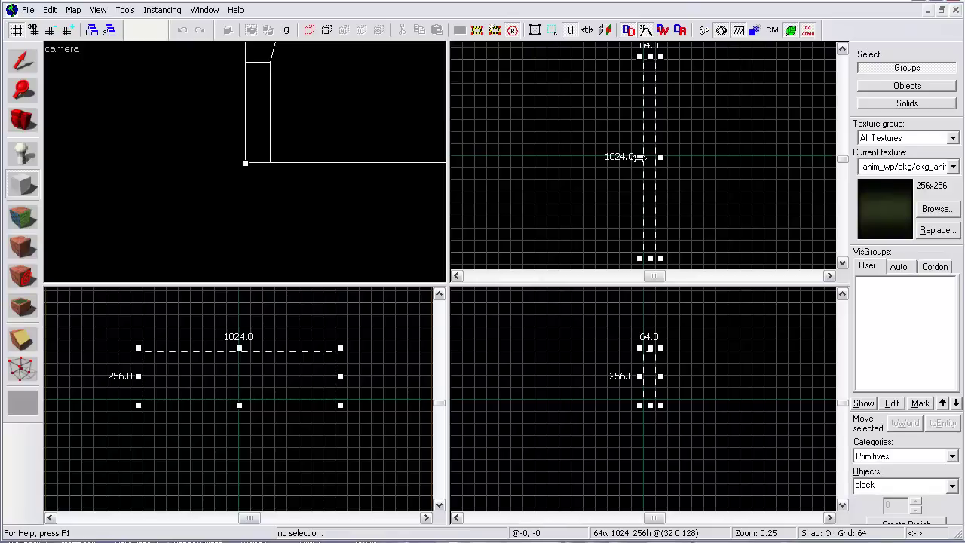
drag(639, 157, 543, 157)
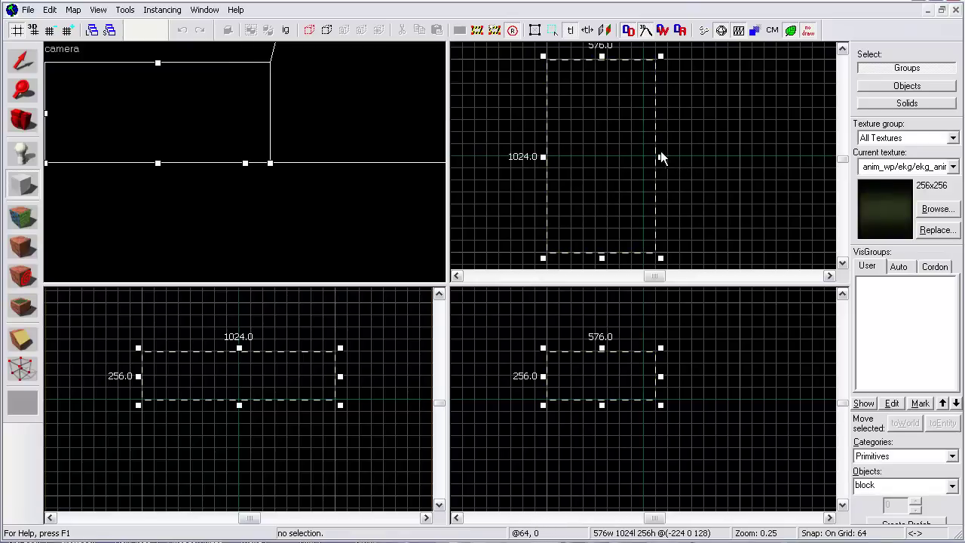
drag(660, 156, 650, 156)
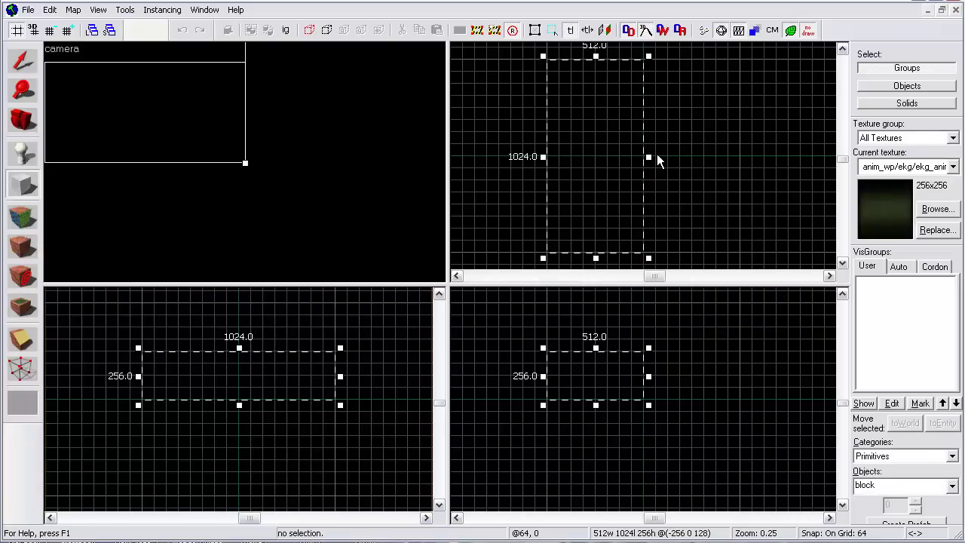
Filter the textures by "tile" and choose tile/underground_black_tile_001a as the current texture
click(935, 209)
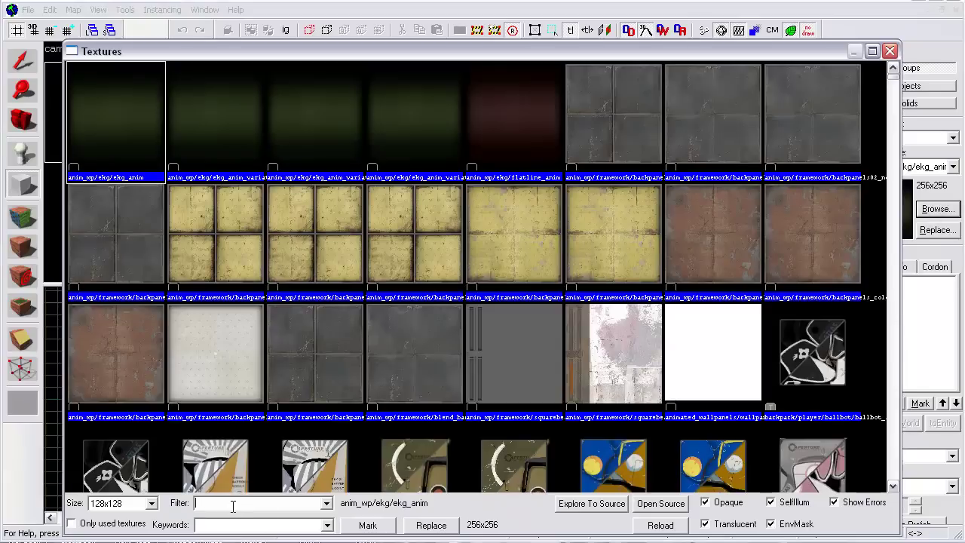
text(tile)
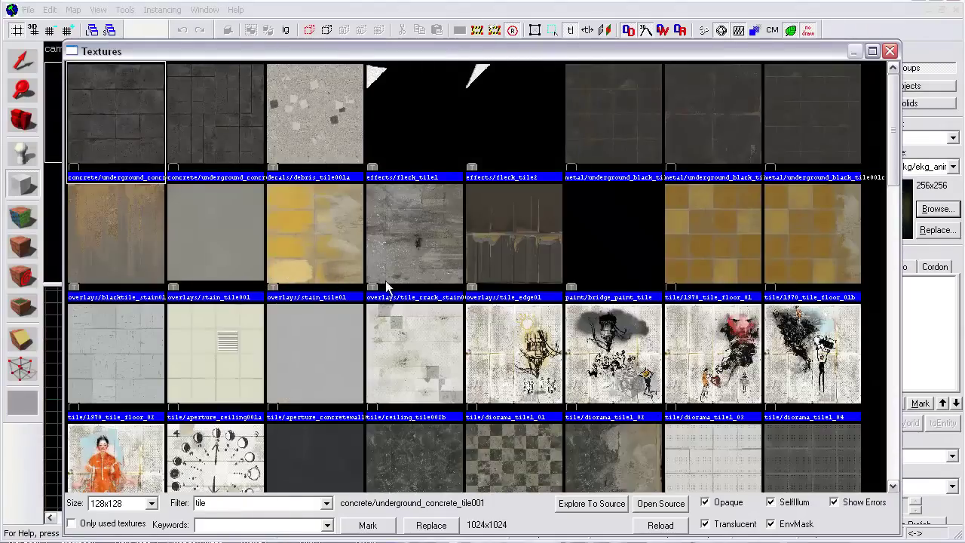
drag(895, 175, 918, 215)
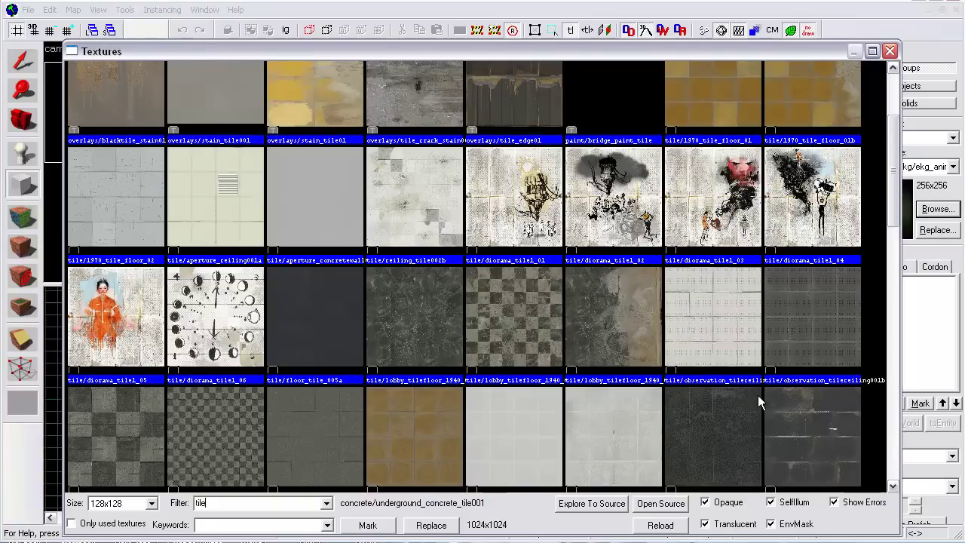
scroll(884, 151, up, 1)
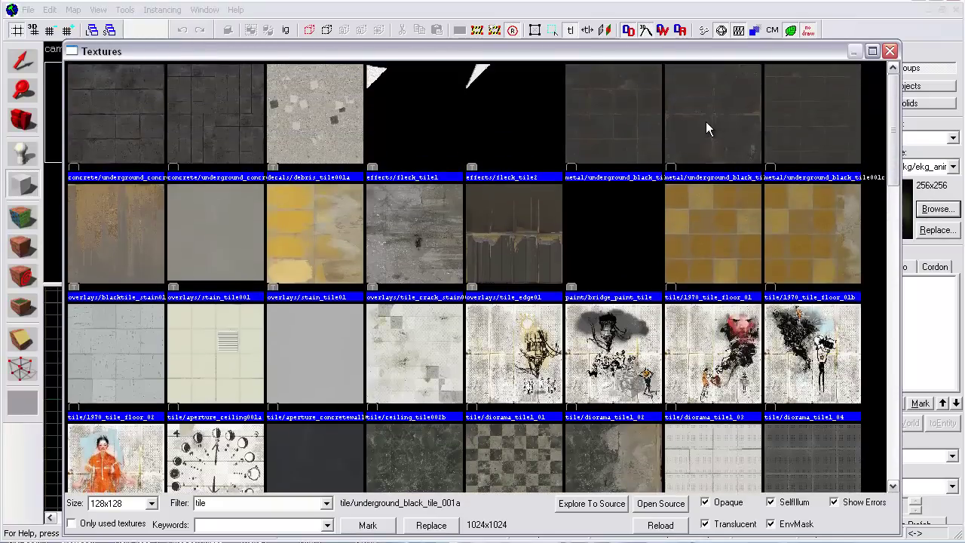
drag(894, 140, 938, 223)
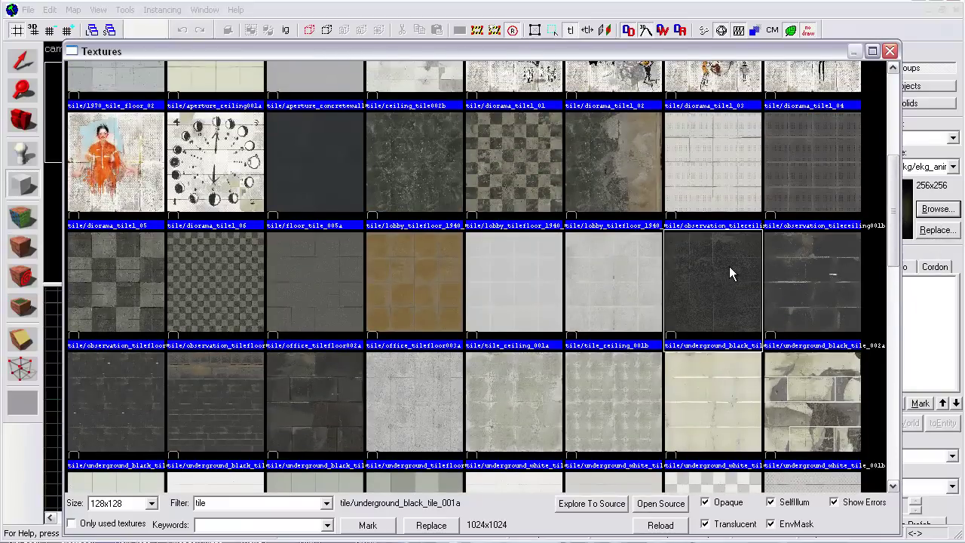
drag(894, 168, 904, 254)
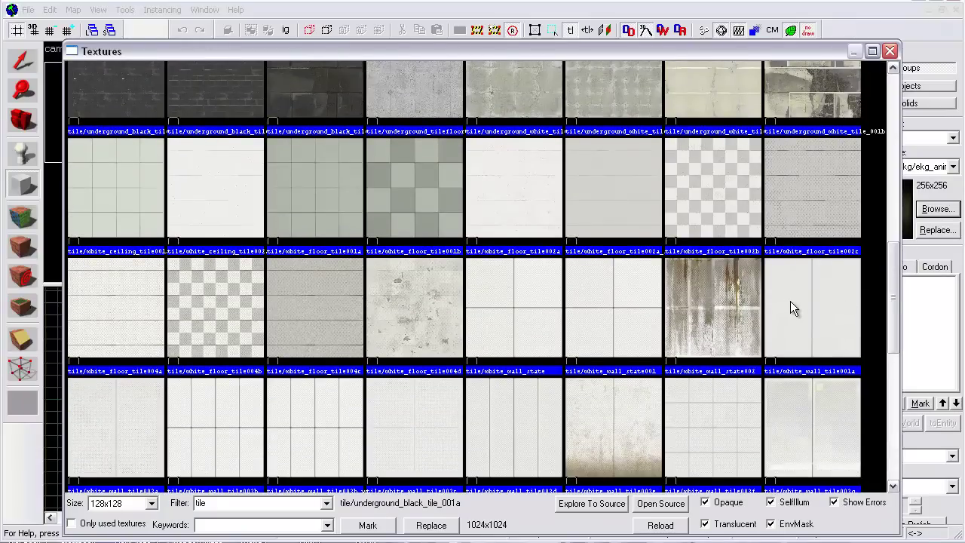
drag(890, 267, 822, 208)
double_click(690, 272)
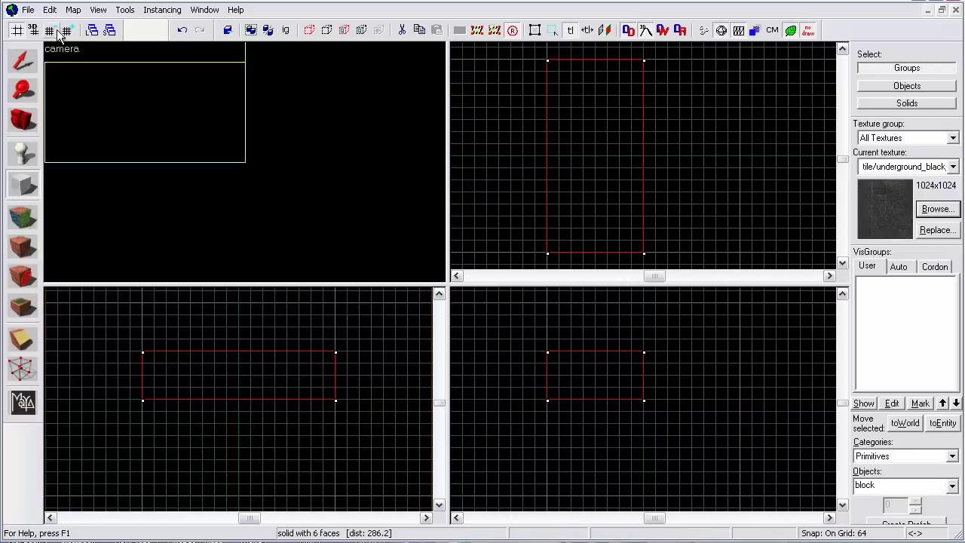
Create the block from the outline and make it hollow with a wall thickness of -8
key(Return)
key(shift+s)
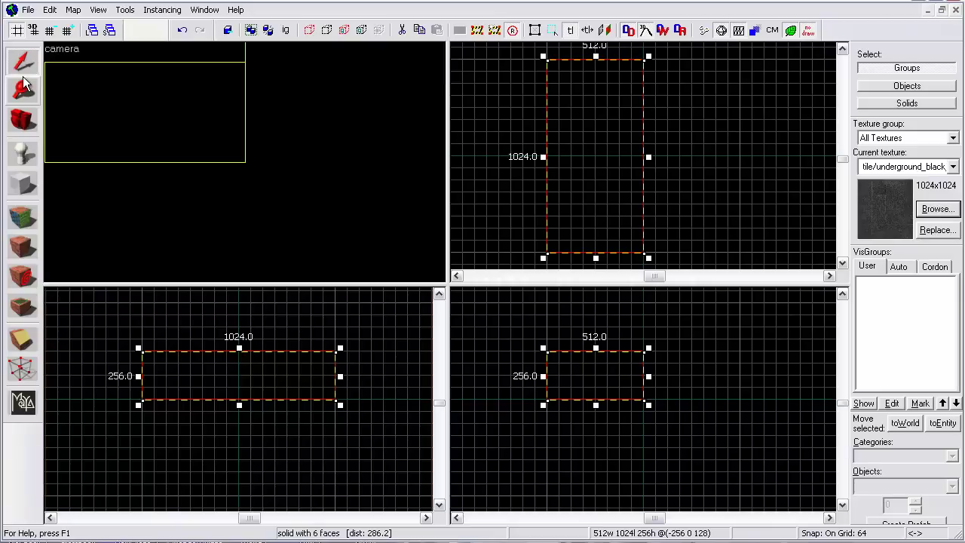
right_click(565, 70)
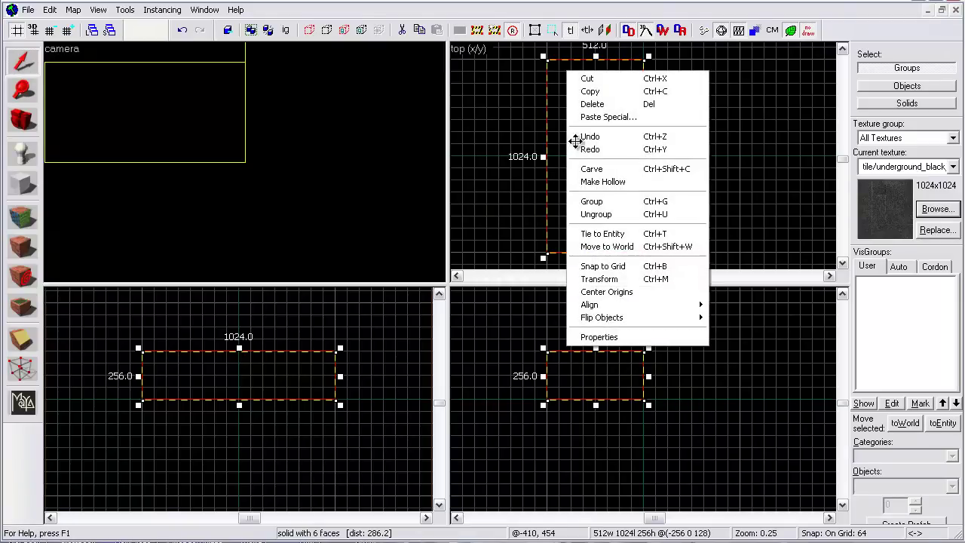
click(589, 183)
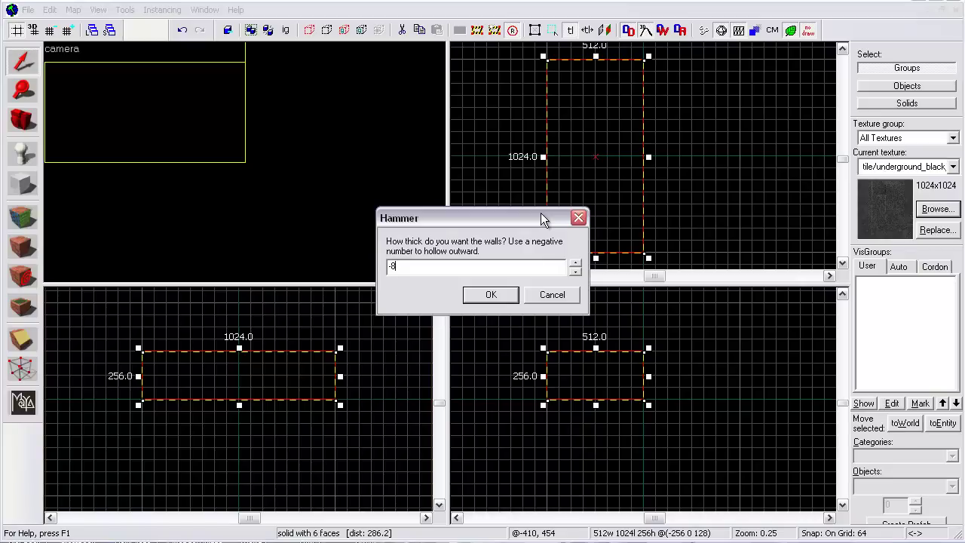
click(490, 295)
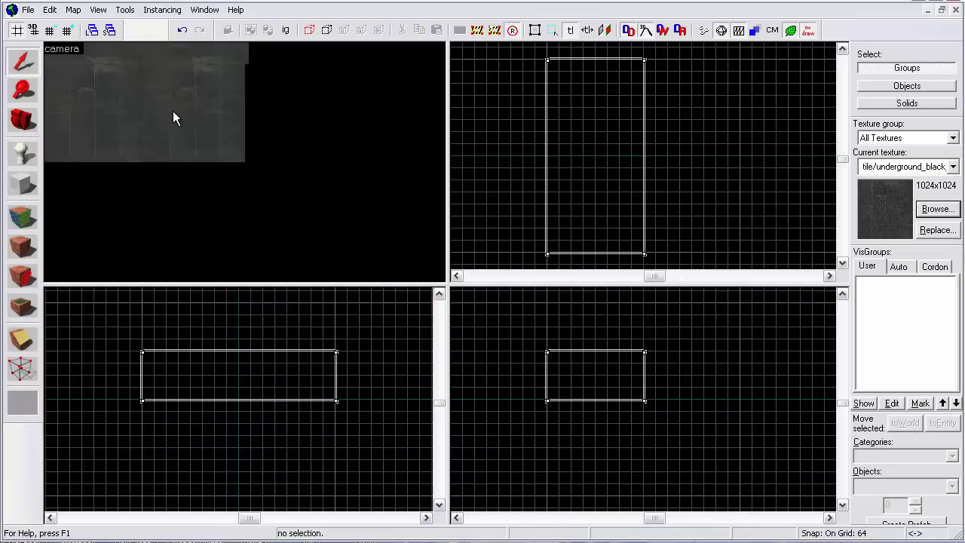
Select the hollow room's wall group from inside the room in the camera view
key(z)
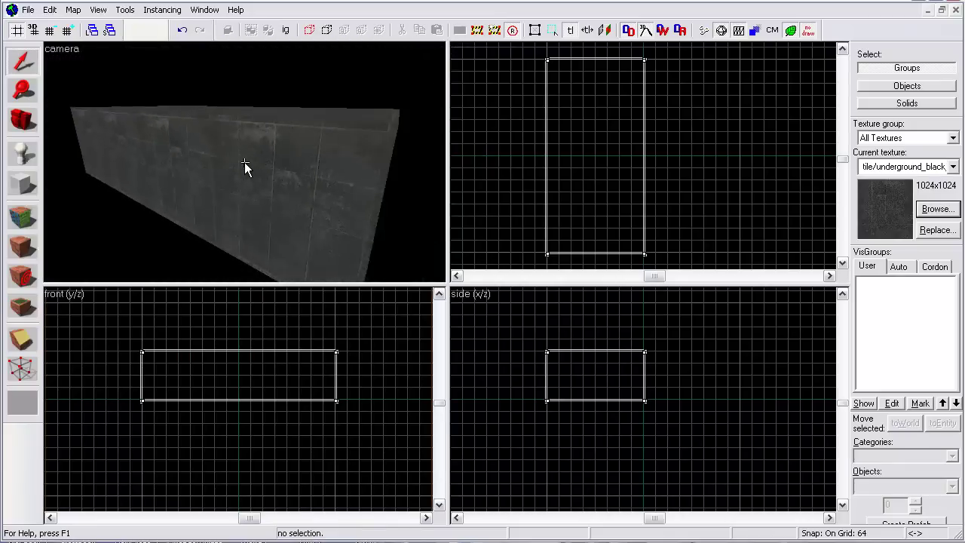
key(w)
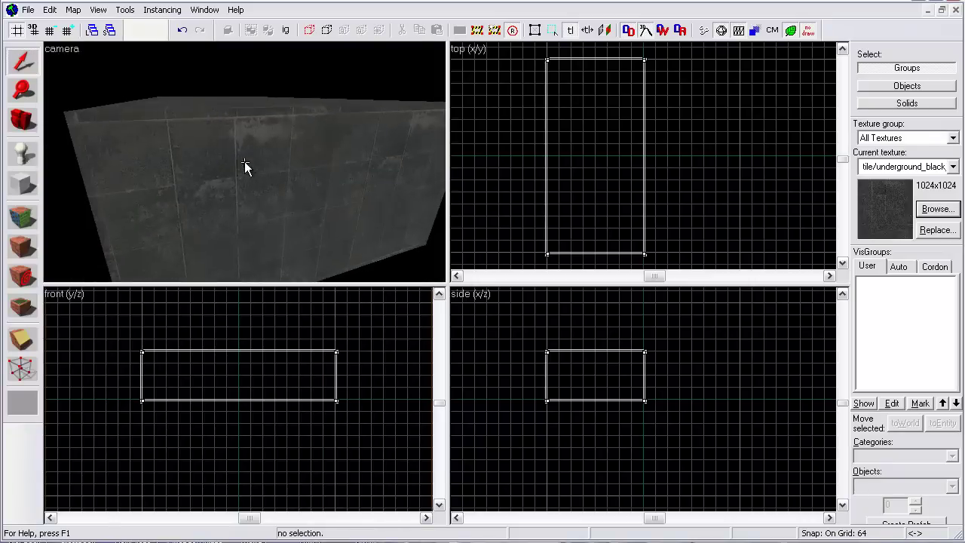
key(w)
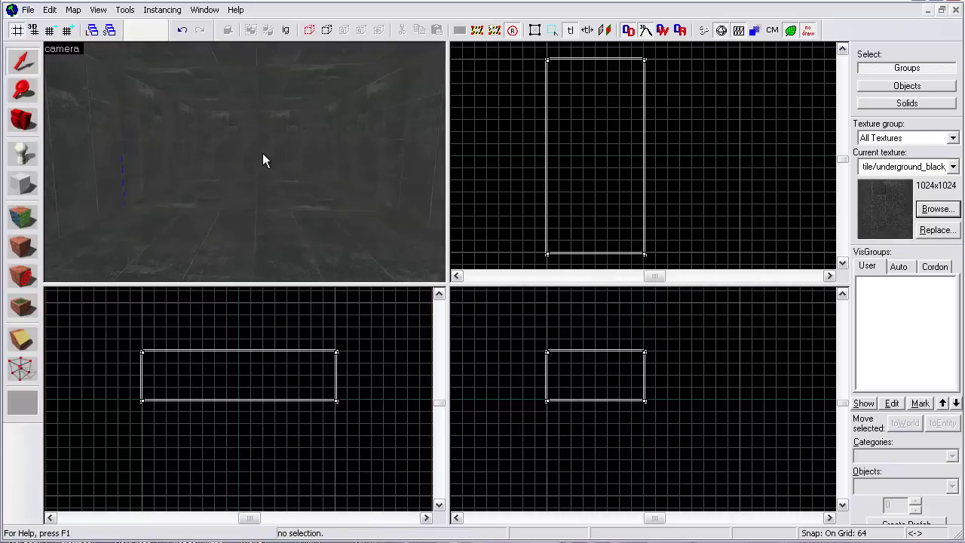
key(z)
key(w)
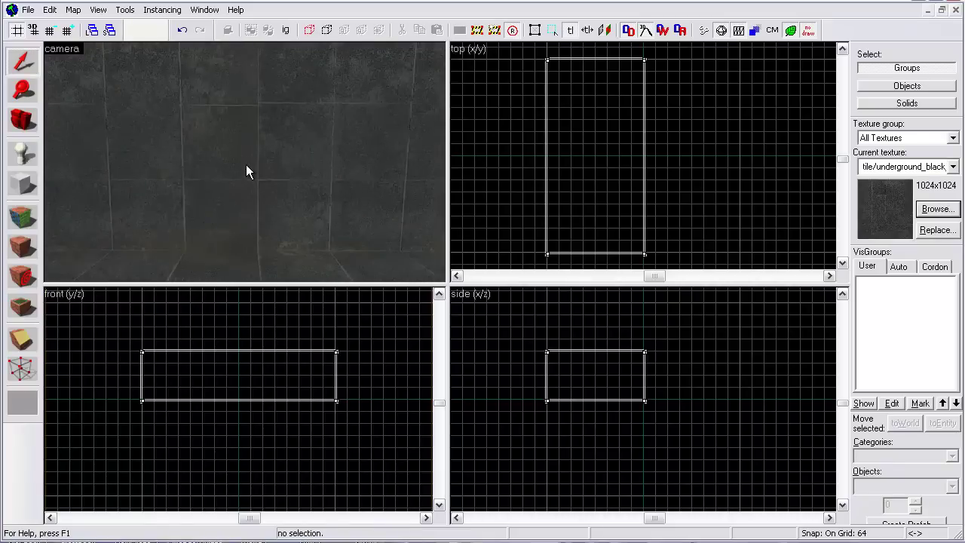
click(245, 172)
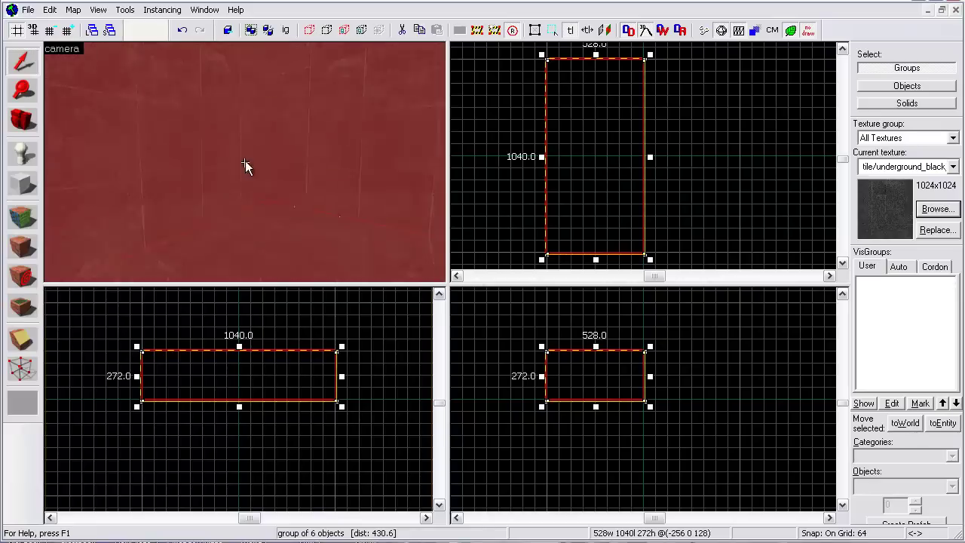
key(z)
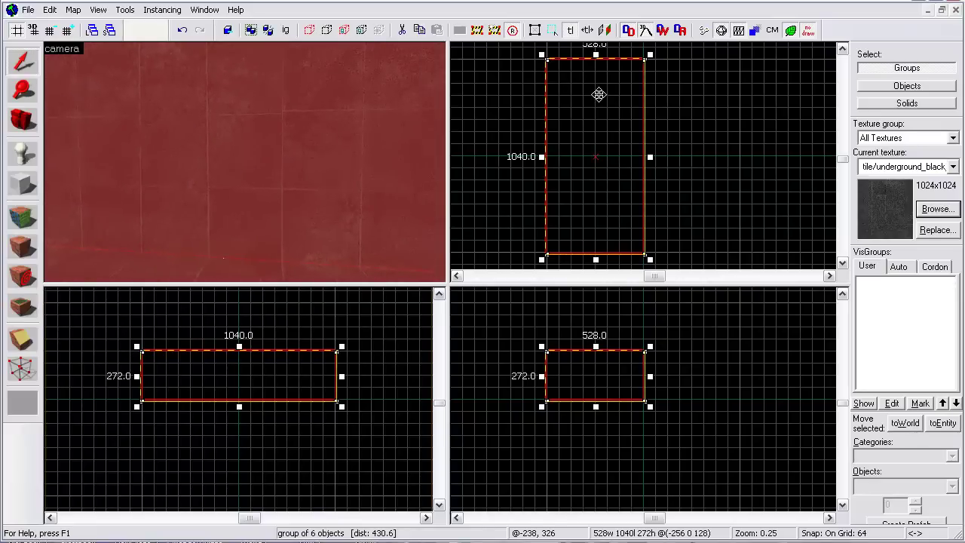
right_click(597, 103)
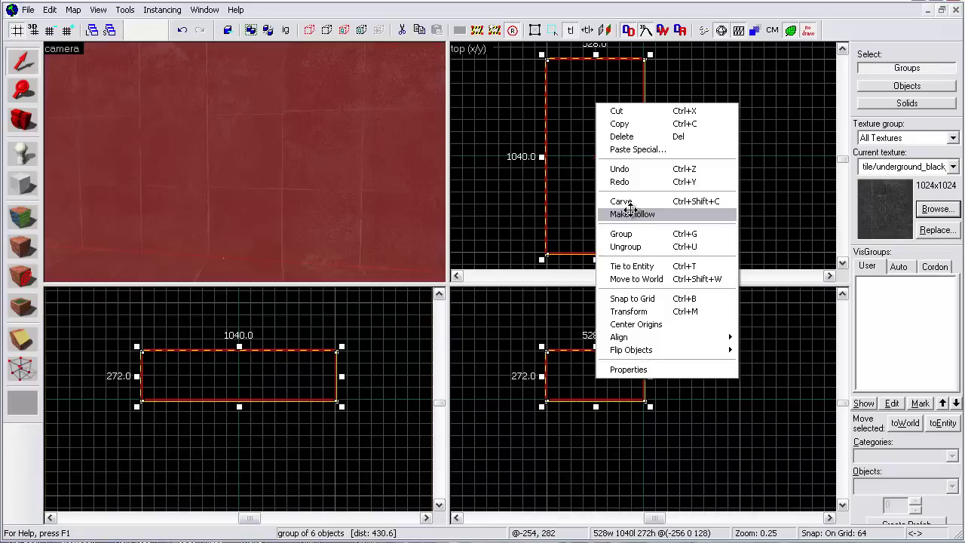
click(631, 214)
click(491, 294)
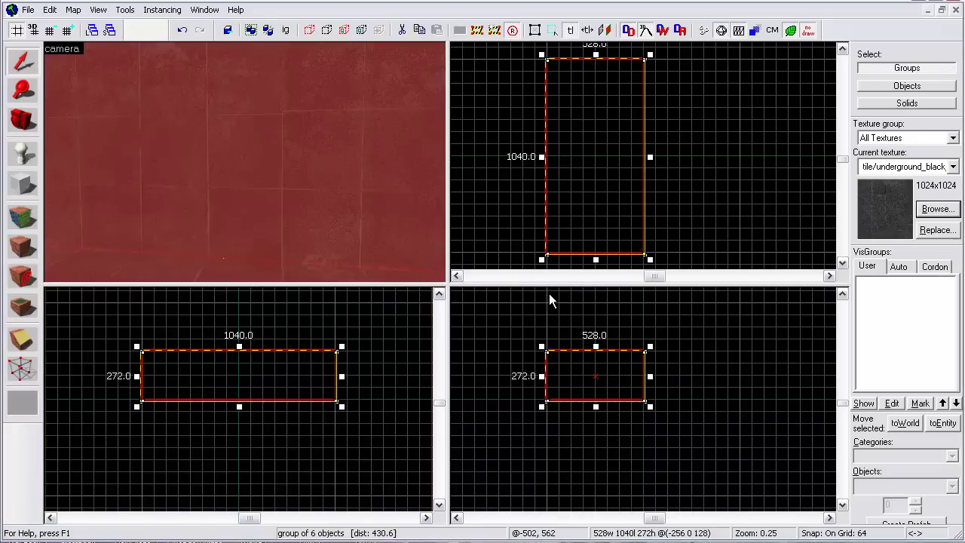
Ungroup the hollow room and select only the end wall facing the camera
right_click(581, 191)
click(646, 341)
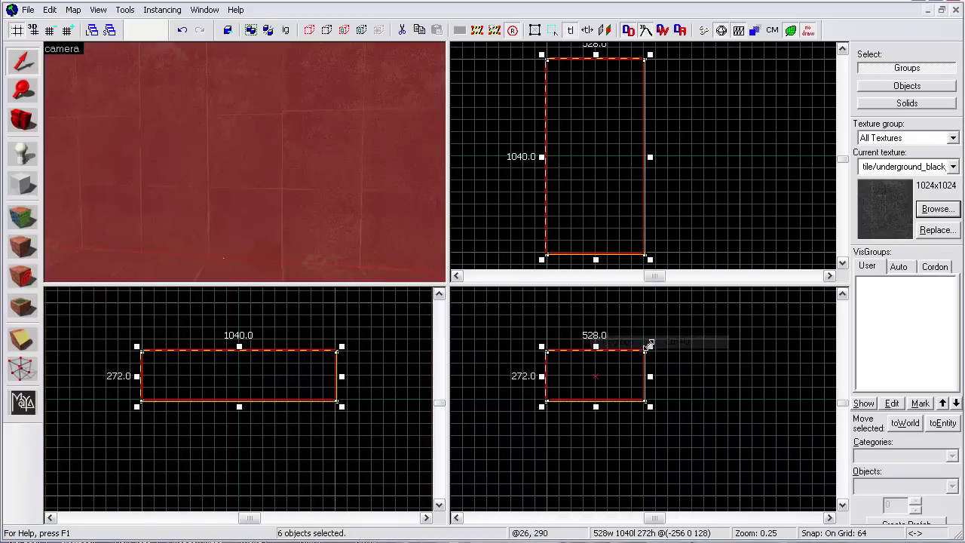
click(248, 159)
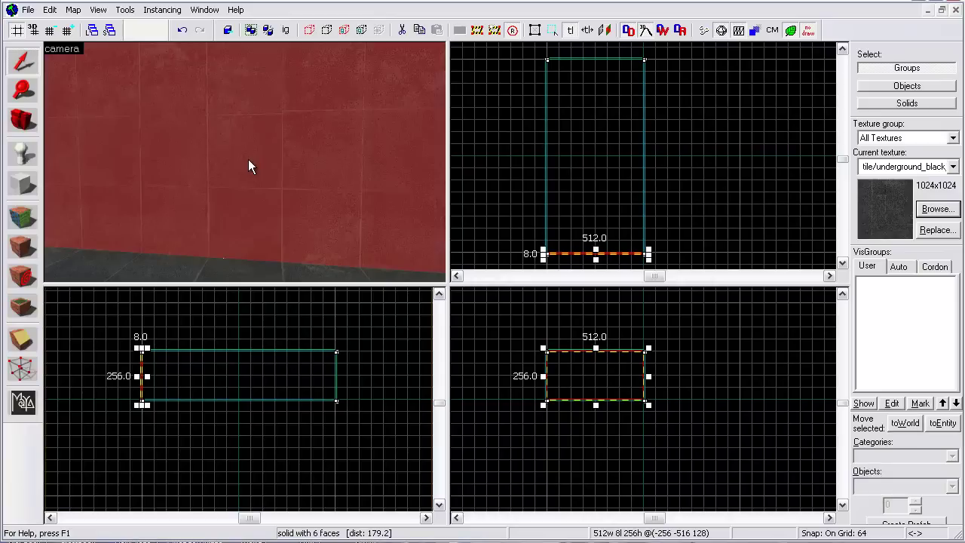
Shorten the selected end wall to 384 units wide, leaving a full-height gap at one side of the room, and clear the selection
key(ctrl+shift+e)
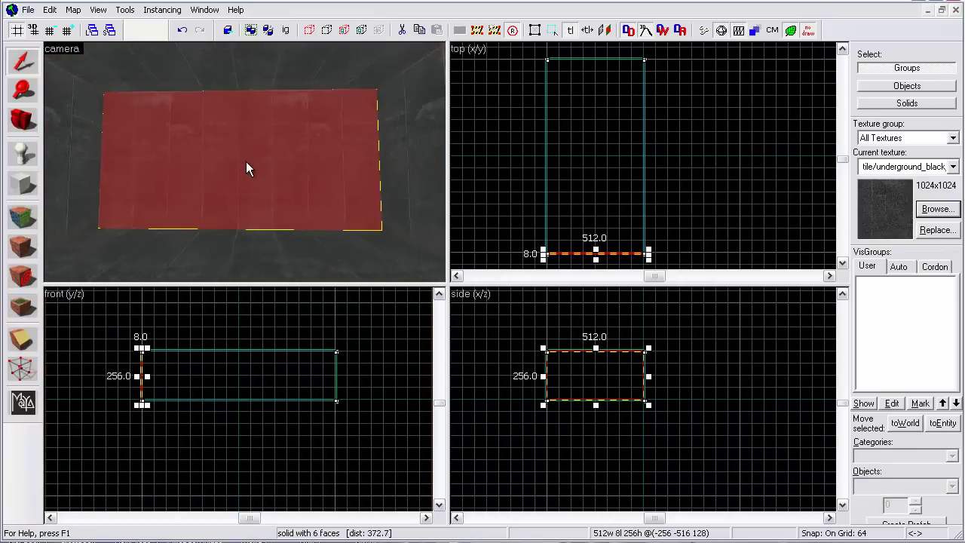
scroll(475, 144, down, 3)
scroll(531, 226, up, 8)
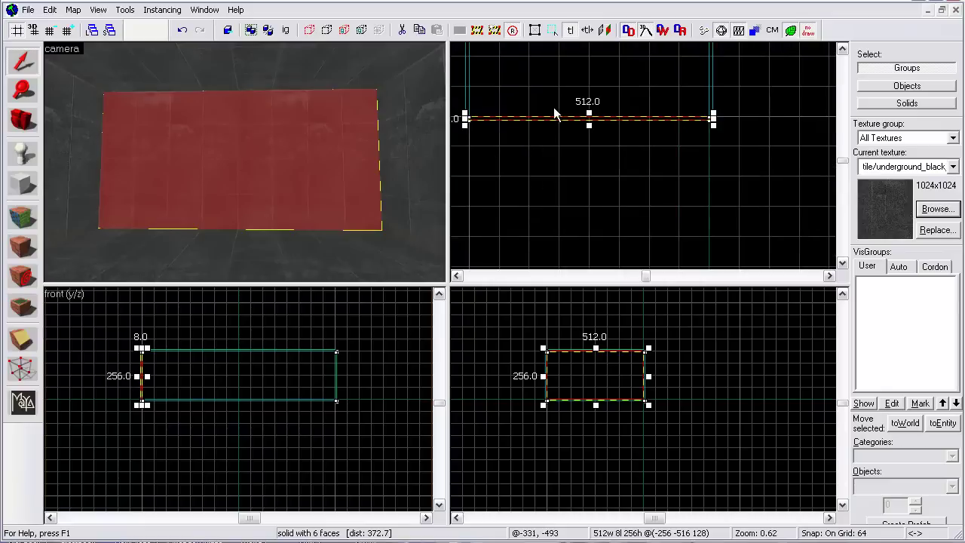
scroll(556, 107, down, 2)
scroll(682, 181, down, 2)
scroll(634, 113, up, 2)
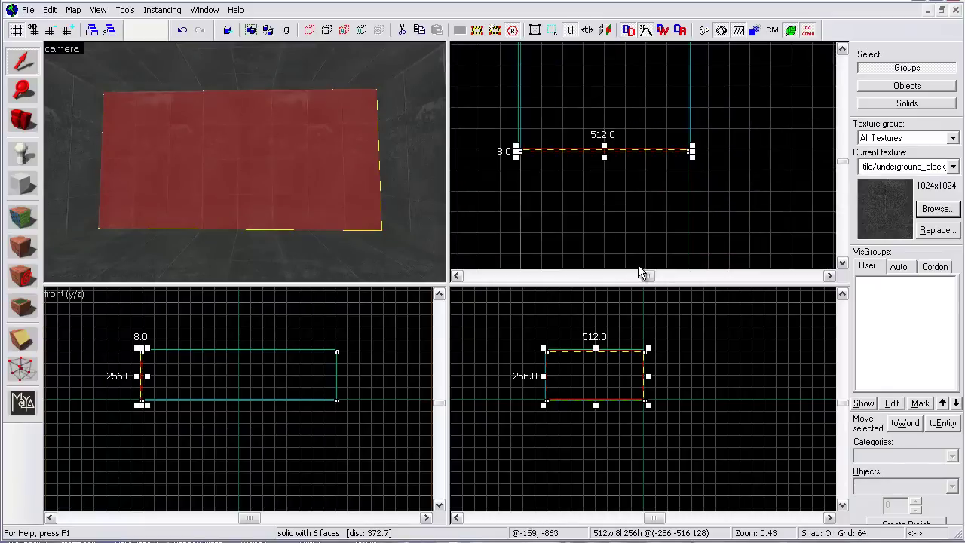
scroll(694, 154, up, 1)
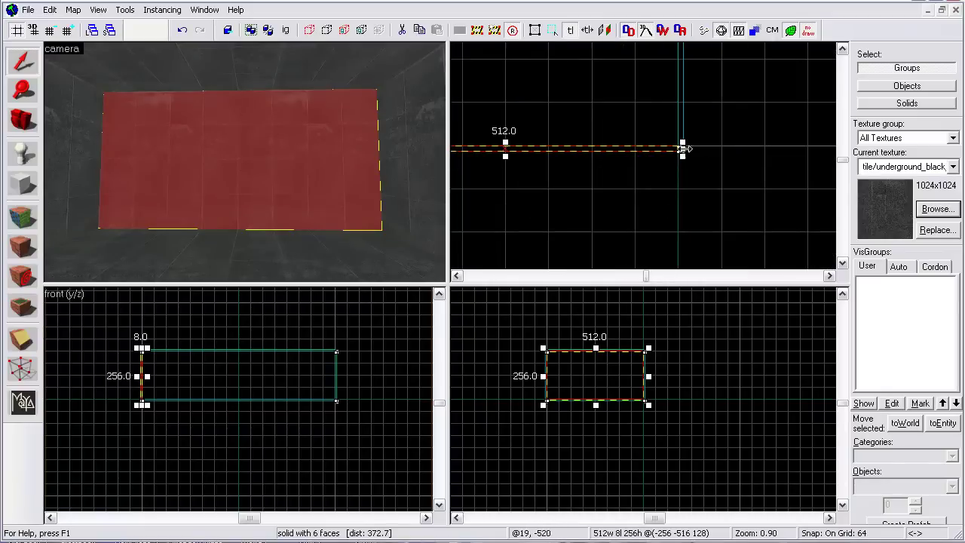
scroll(754, 165, up, 1)
scroll(690, 127, down, 1)
scroll(674, 198, up, 1)
scroll(685, 402, up, 2)
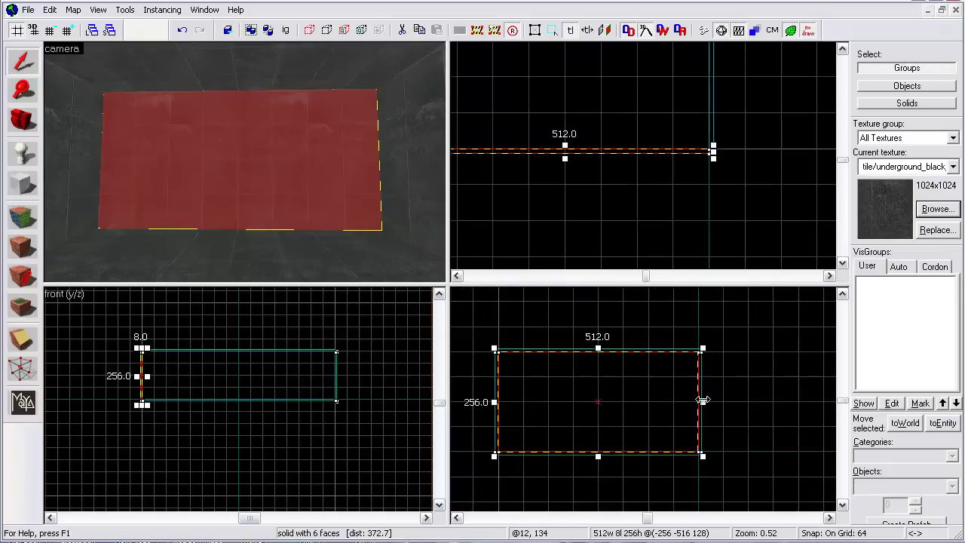
drag(702, 400, 652, 401)
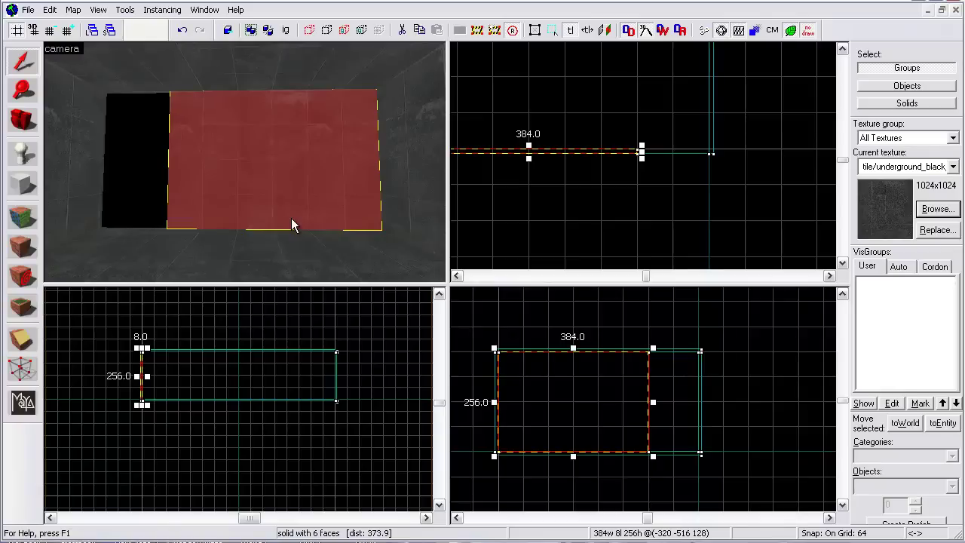
click(129, 135)
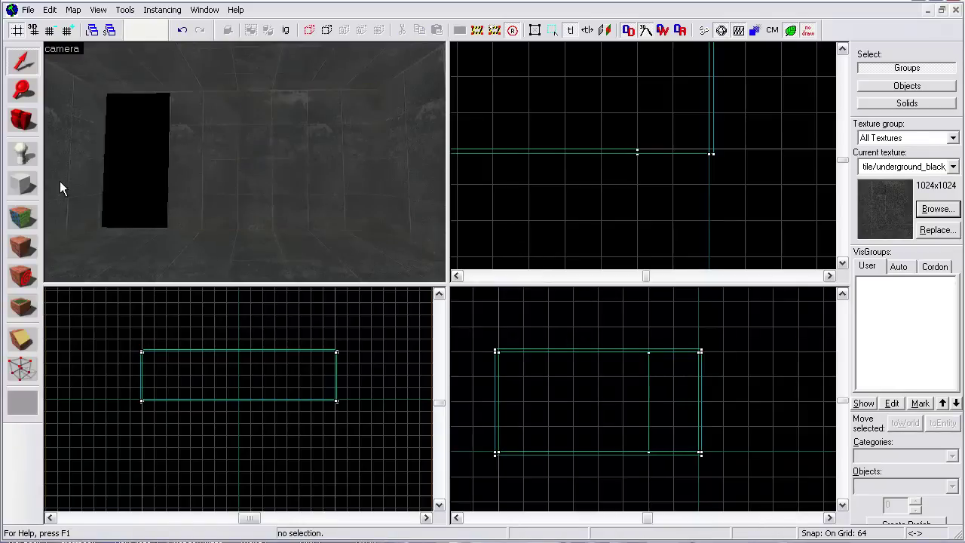
Create a 128 by 8 by 128 unit block that fills the upper half of the gap in the end wall
click(22, 184)
scroll(657, 368, up, 5)
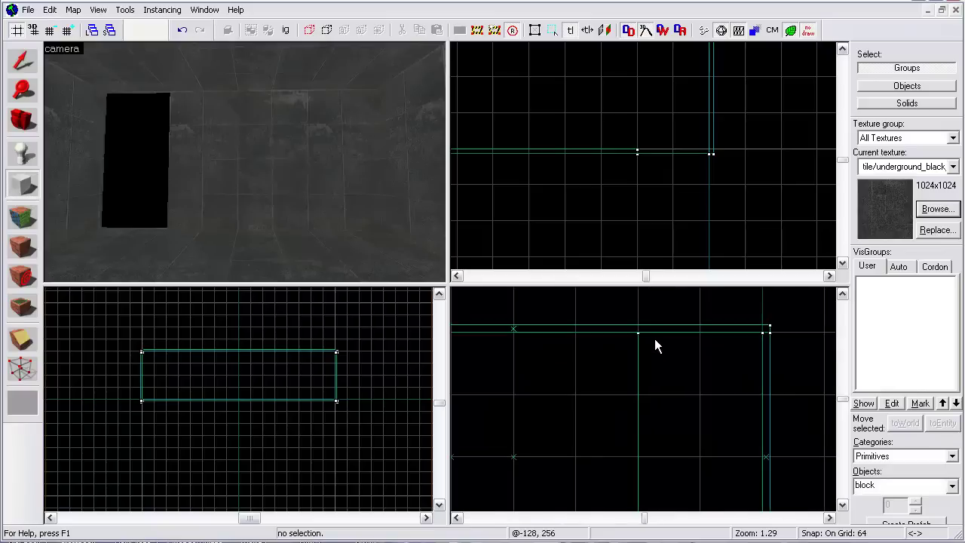
drag(638, 332, 762, 457)
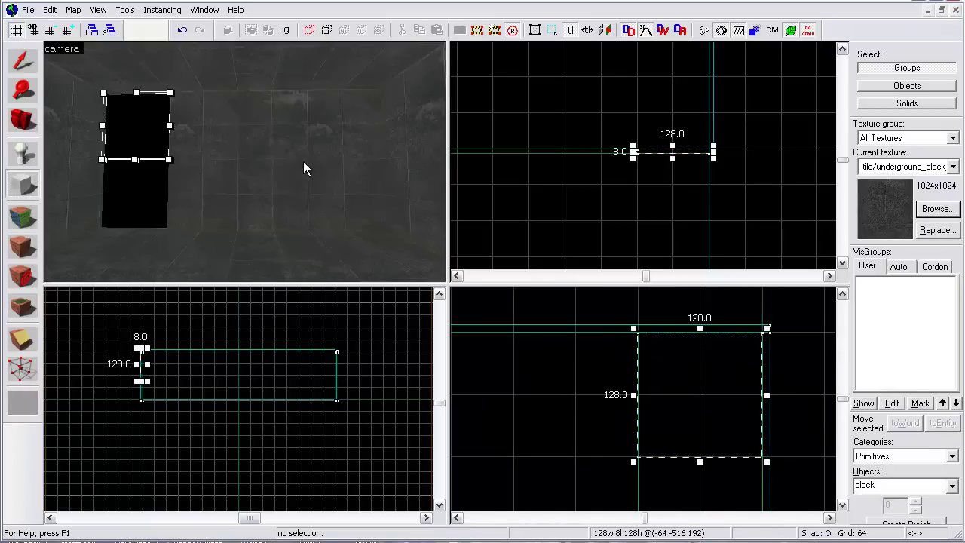
key(Return)
Examine the new block and the door opening beneath it from outside and inside the room in the camera view
key(z)
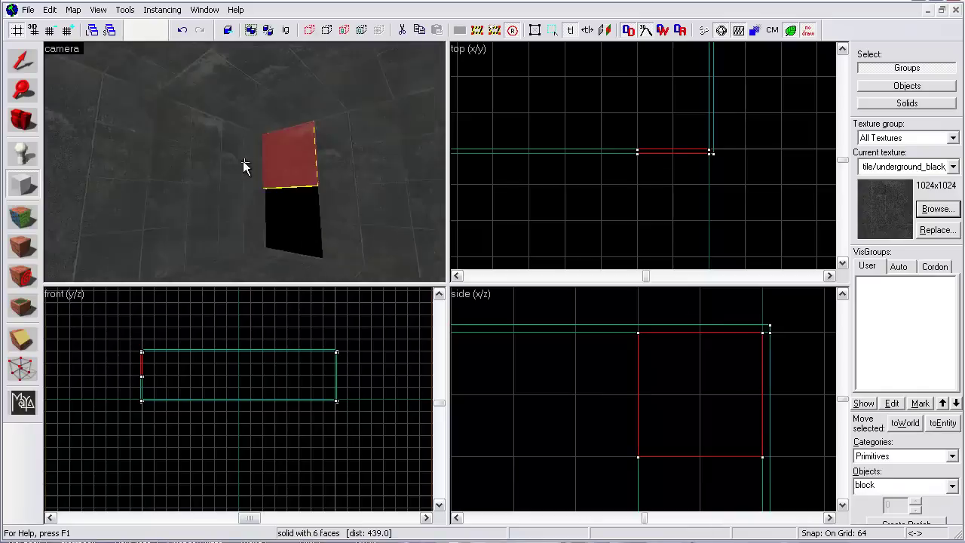
key(w)
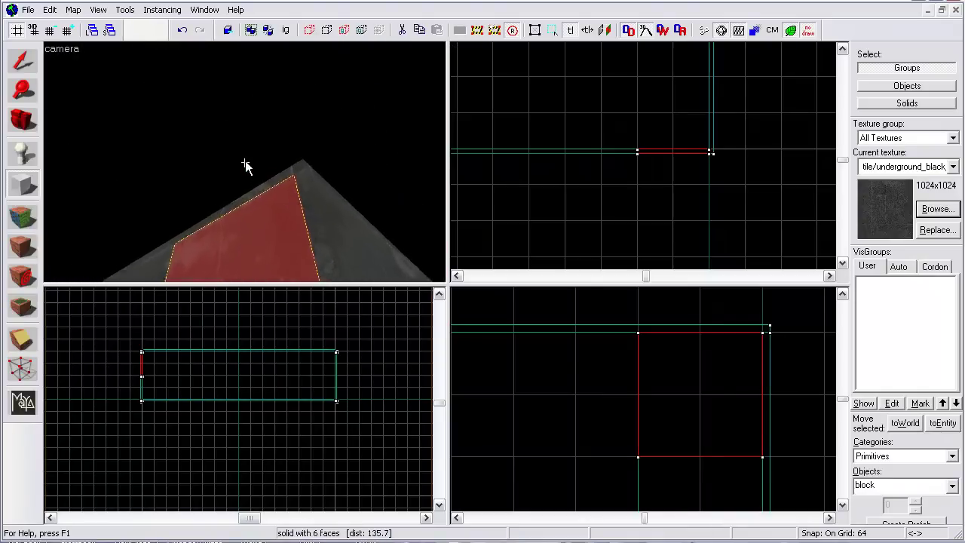
key(w)
key(s)
key(w)
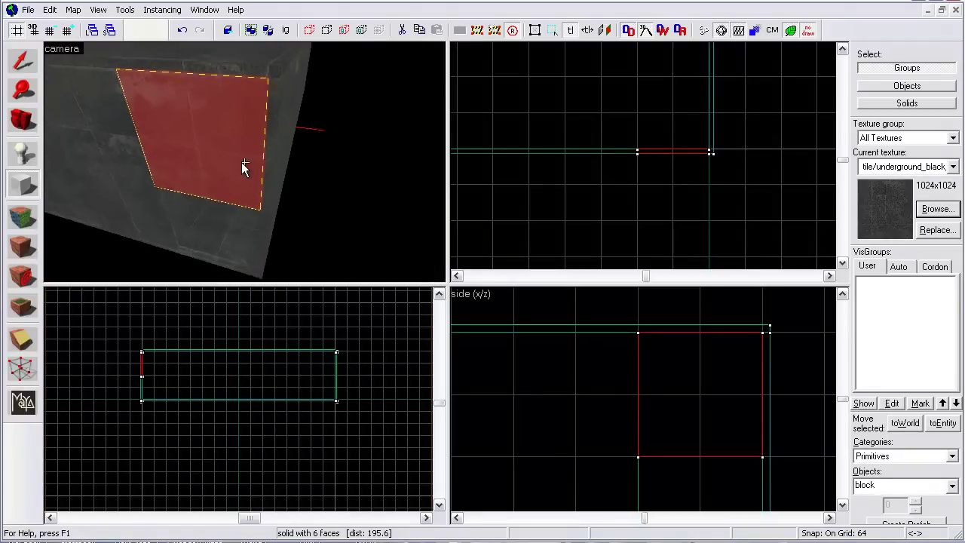
key(z)
key(z)
key(w)
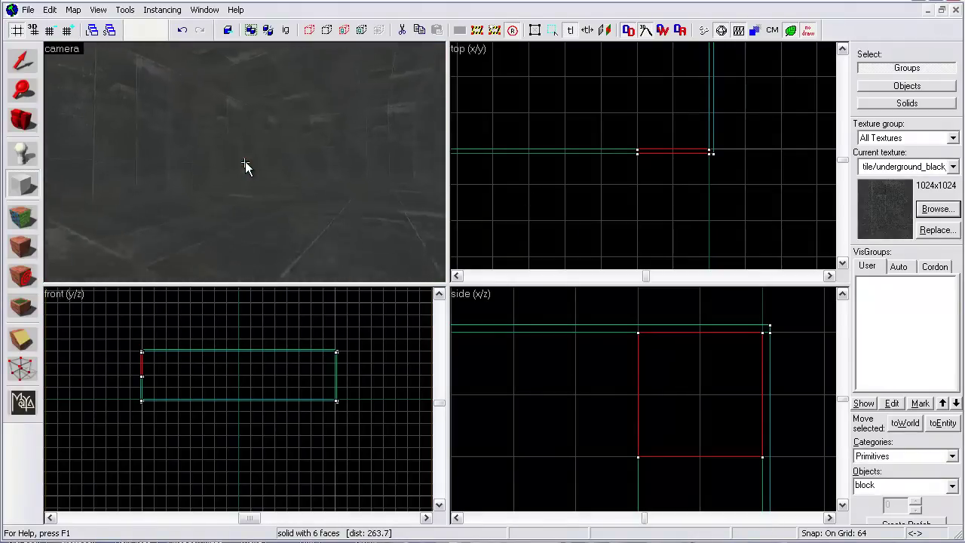
key(Left)
key(Page_Down)
key(w)
key(w)
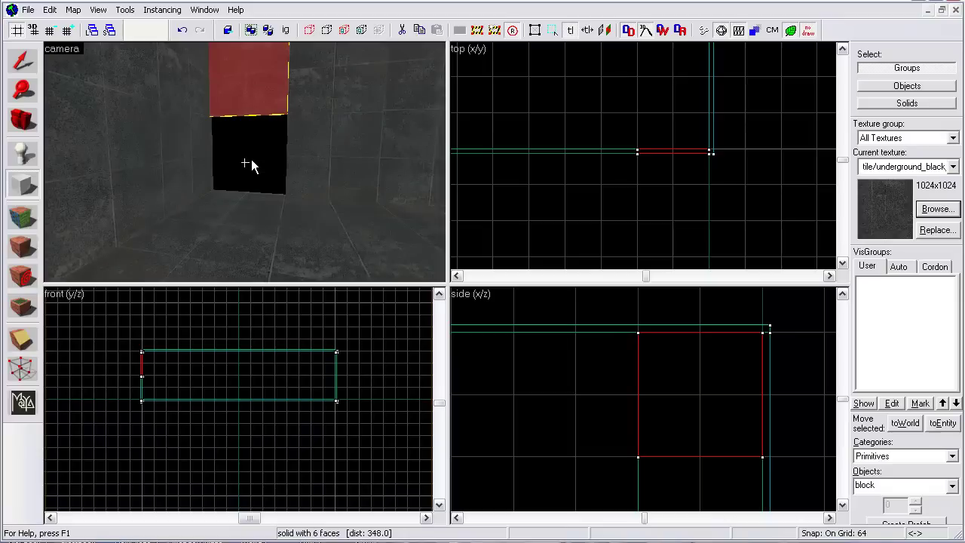
key(w)
key(Page_Up)
key(Page_Down)
key(w)
key(w)
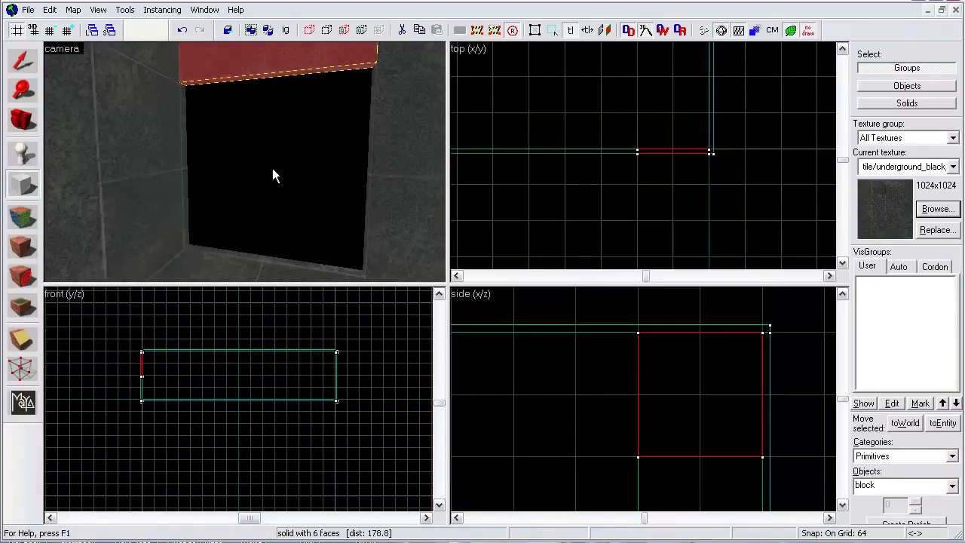
Outline a block surrounding the whole room, about 3968 by 4480 units in plan and 3328 units high
scroll(609, 155, down, 8)
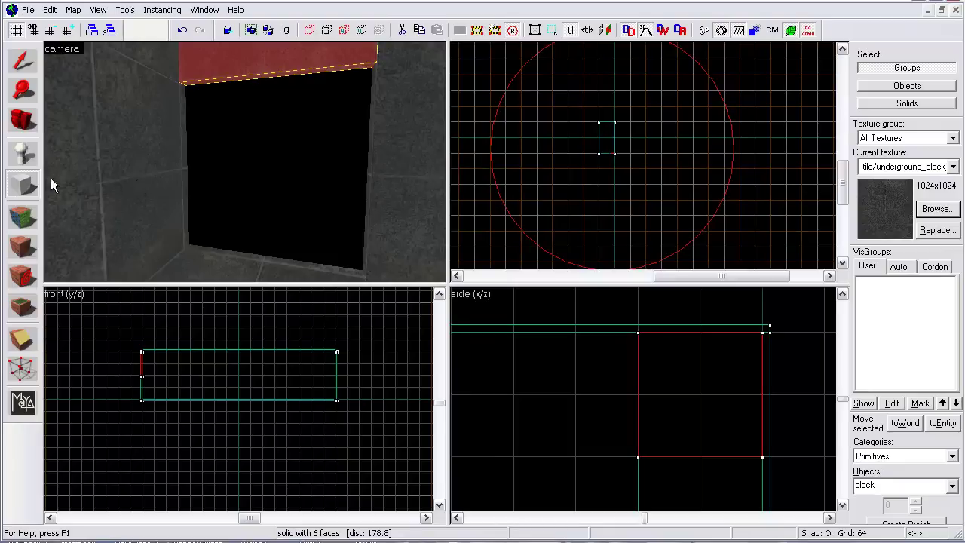
click(34, 185)
drag(554, 76, 677, 215)
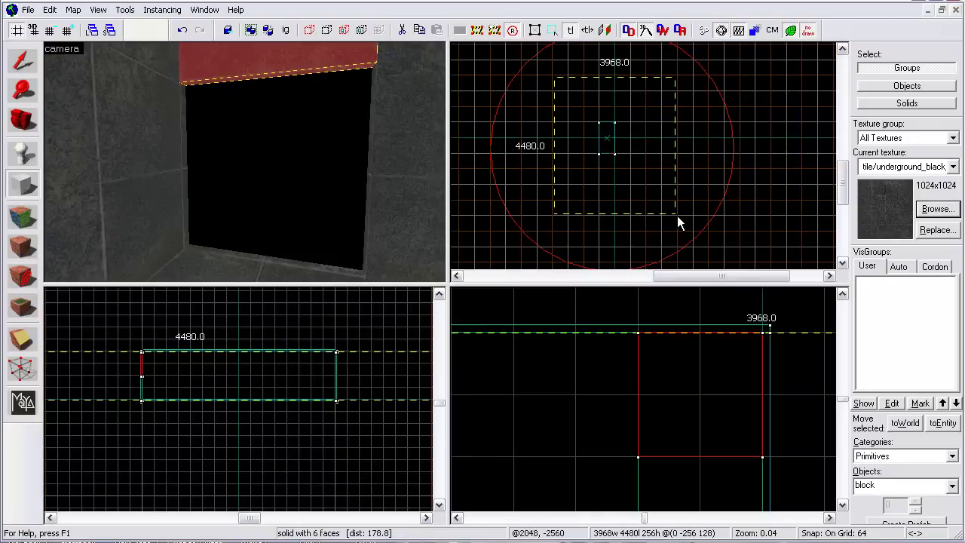
scroll(269, 389, up, 3)
drag(254, 398, 256, 476)
drag(254, 374, 260, 295)
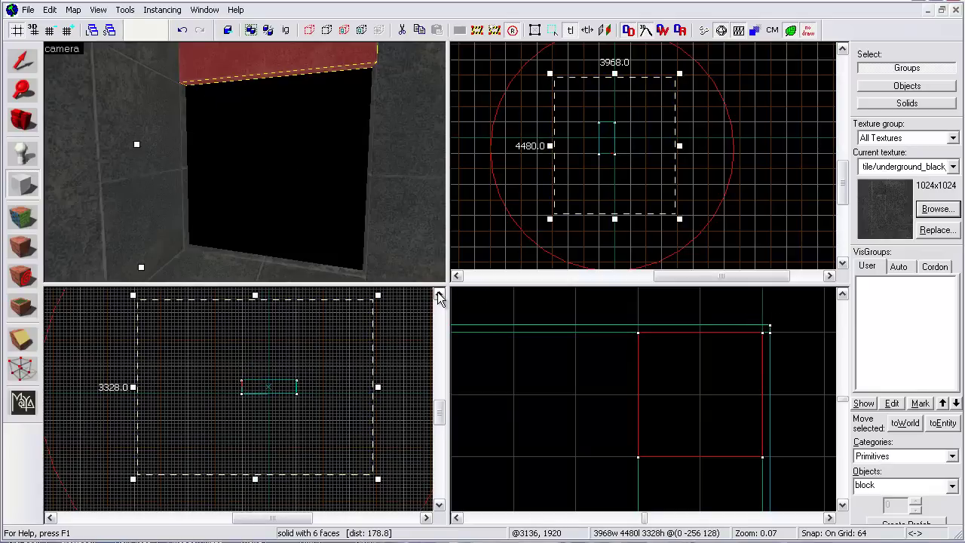
View the textures filtered by "tool", including tools/toolsskybox, without choosing a different texture
click(920, 231)
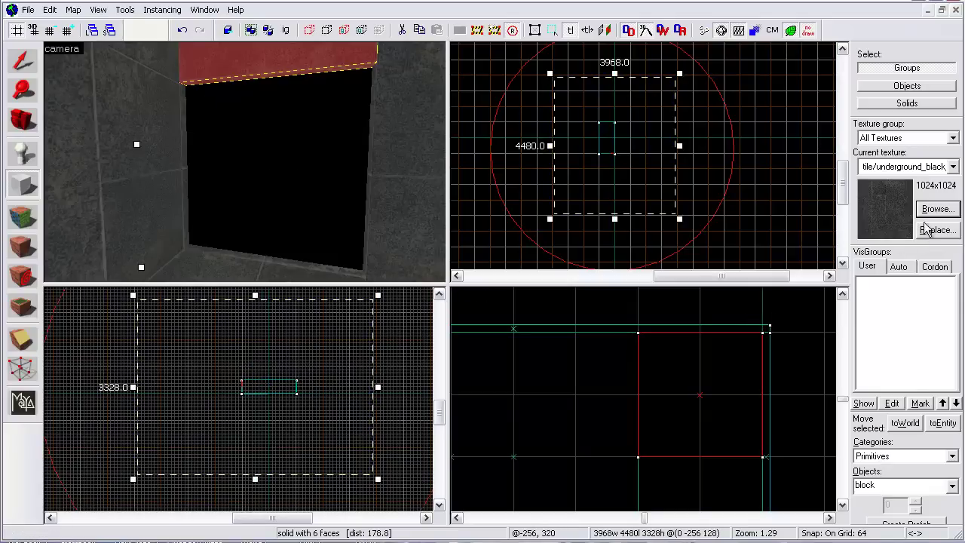
click(931, 214)
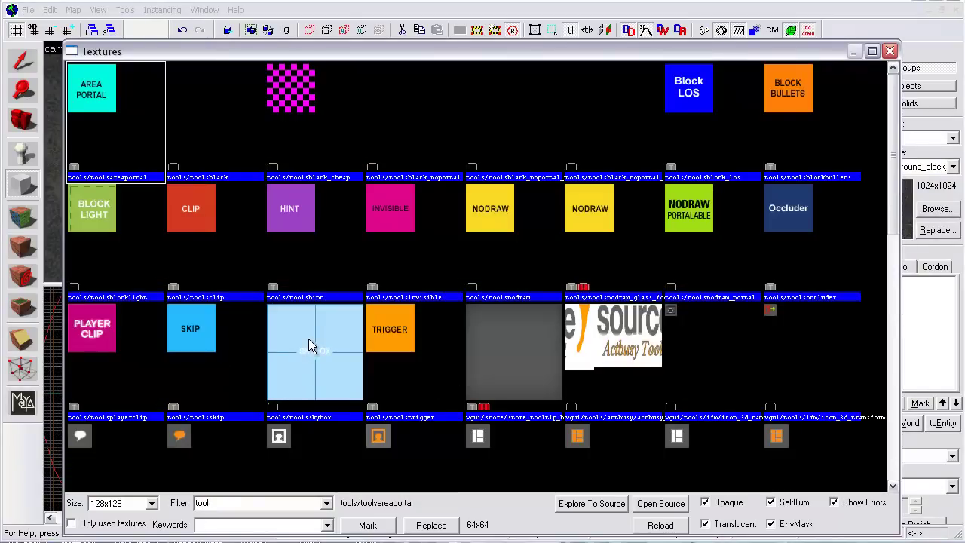
click(889, 50)
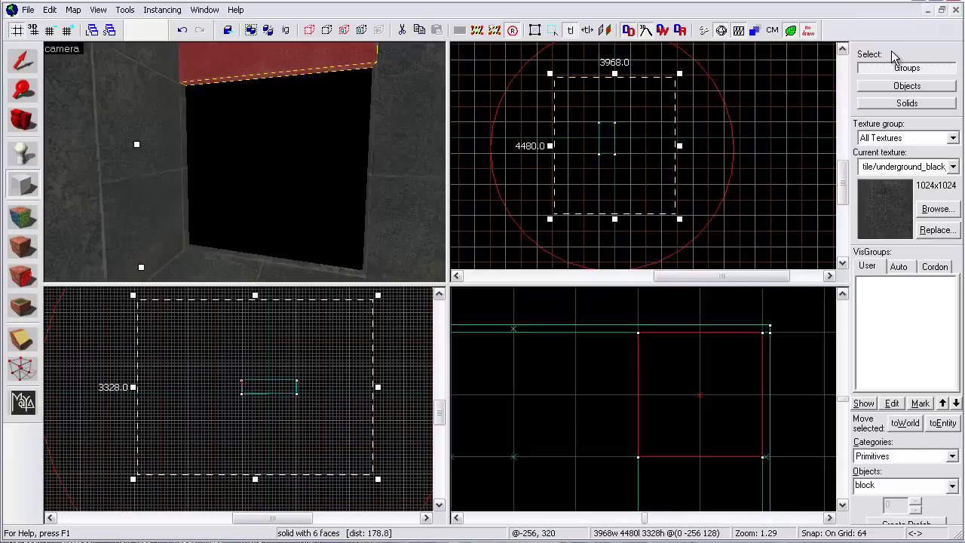
Shrink the large outline out of the way and outline a 128 by 256 by 128 unit corridor block extending outward from the end wall
click(23, 60)
click(22, 183)
scroll(618, 80, up, 4)
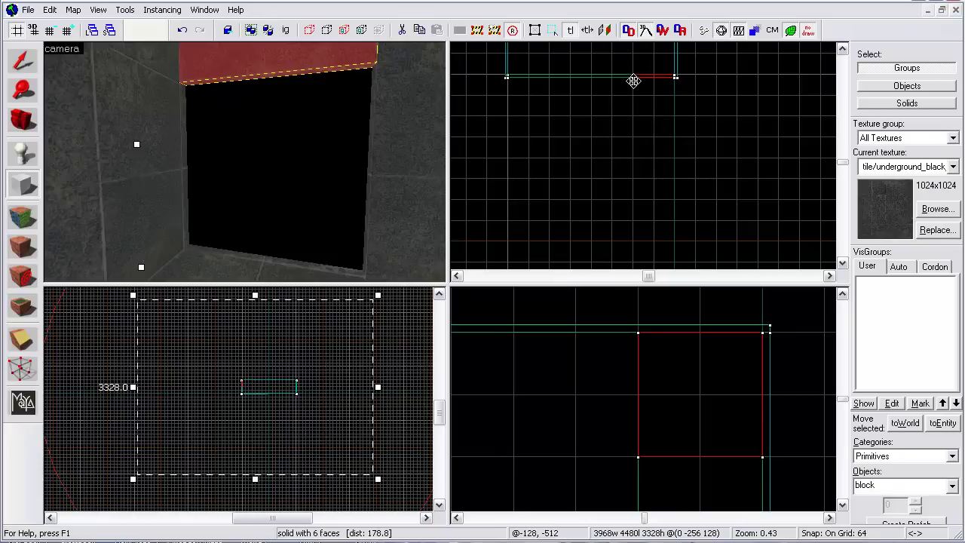
drag(633, 78, 633, 101)
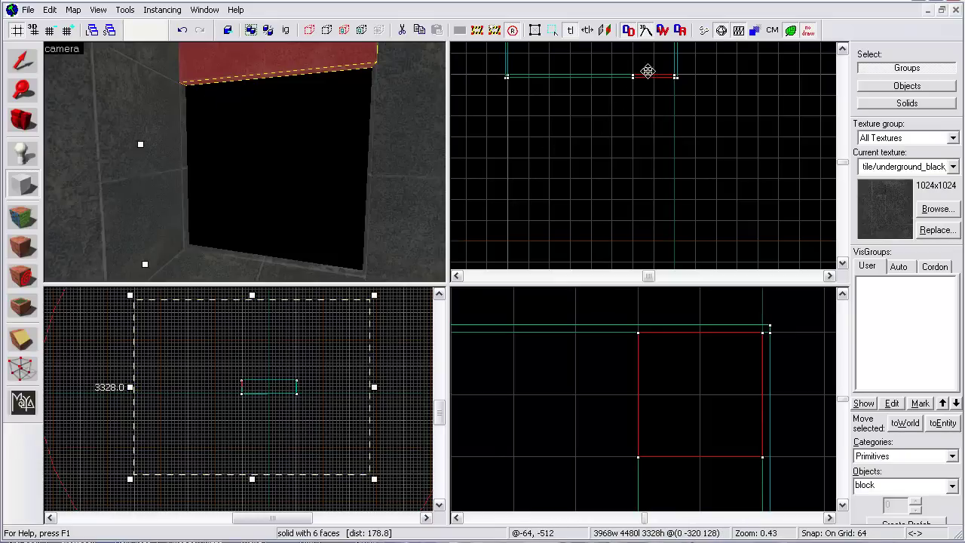
drag(375, 295, 171, 396)
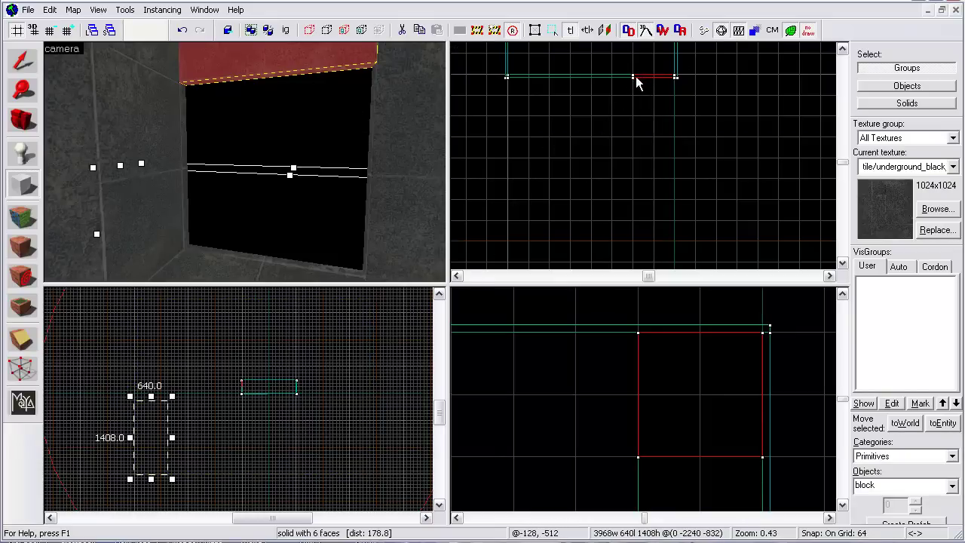
drag(633, 76, 655, 174)
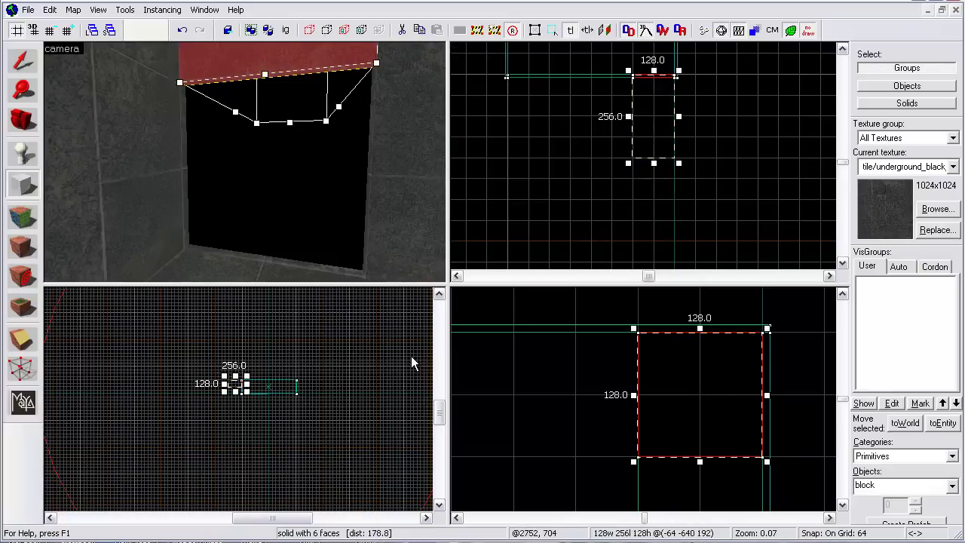
Move the corridor outline down 128 units so that it lines up with the door opening
scroll(248, 166, down, 4)
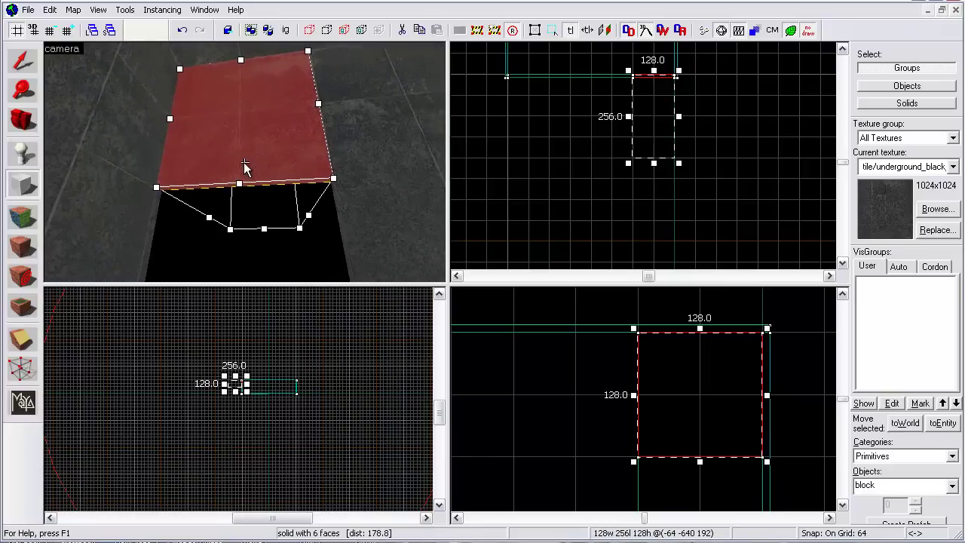
scroll(215, 445, up, 2)
scroll(211, 451, up, 5)
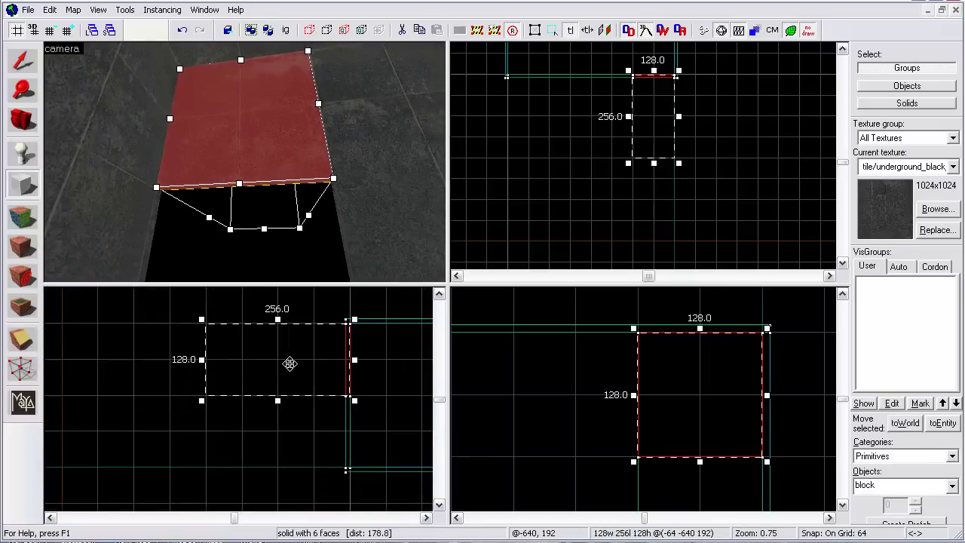
scroll(605, 418, down, 3)
scroll(649, 457, up, 4)
scroll(612, 423, down, 3)
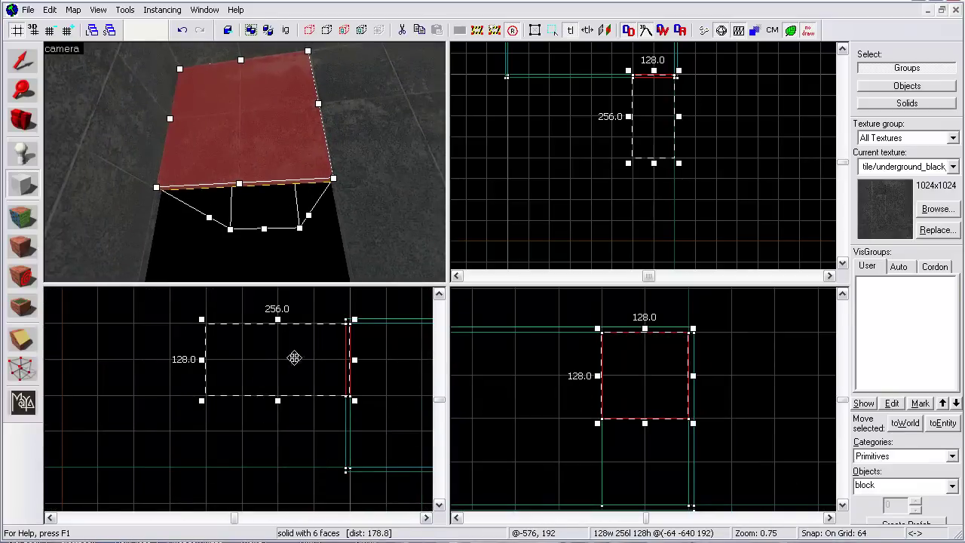
drag(279, 360, 274, 410)
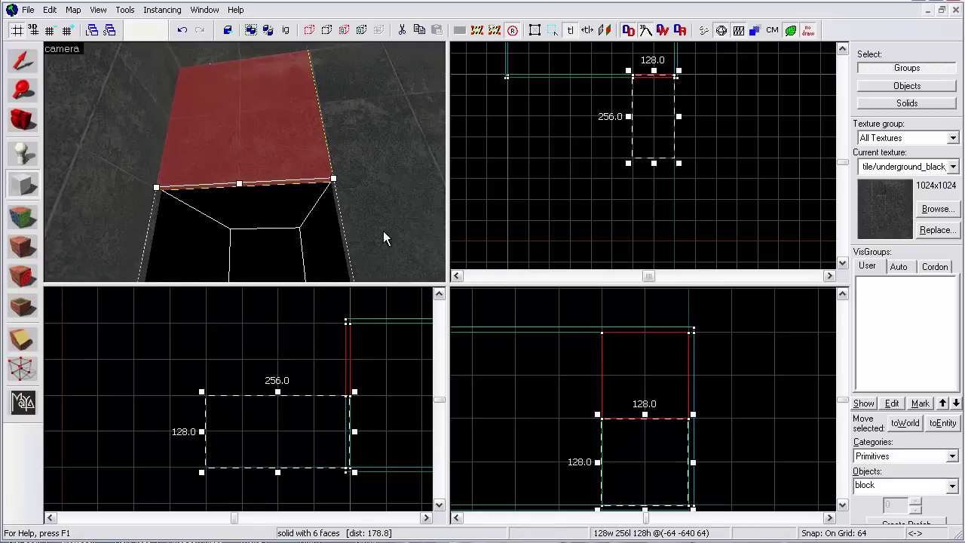
key(z)
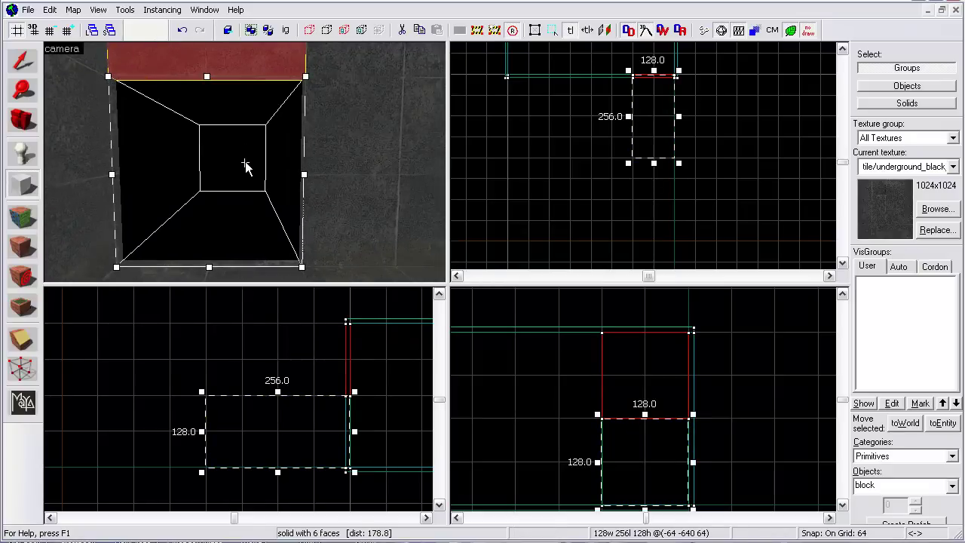
Reduce the snap grid size to 8 units
click(51, 10)
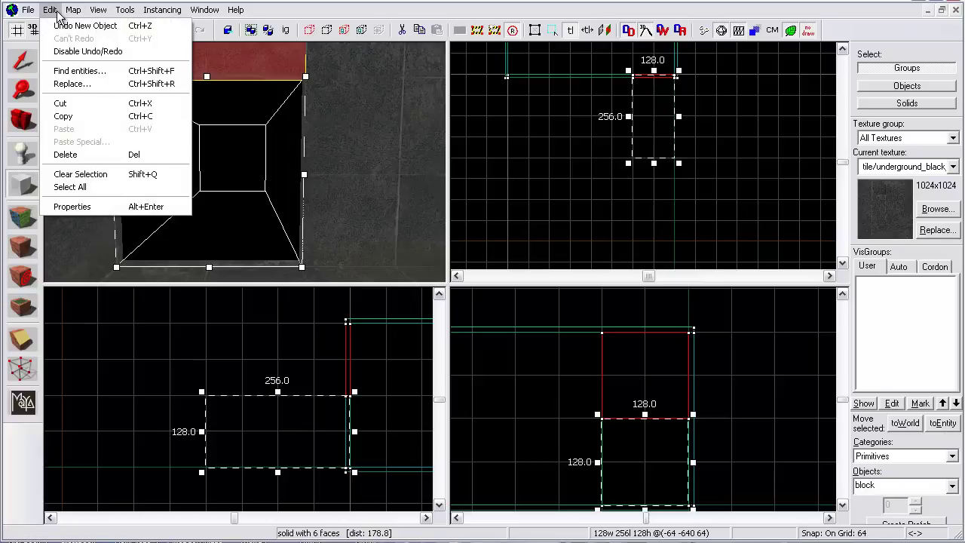
mouse_move(99, 57)
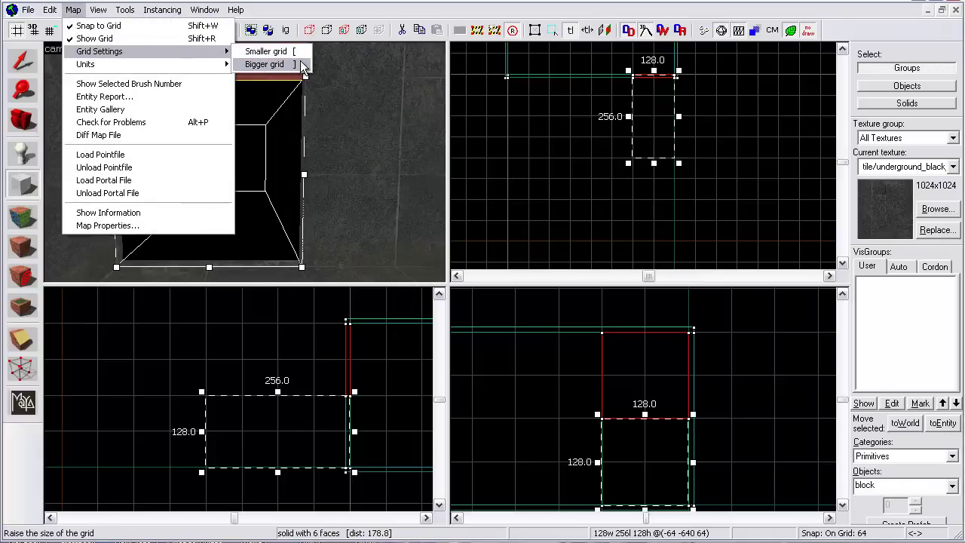
click(312, 2)
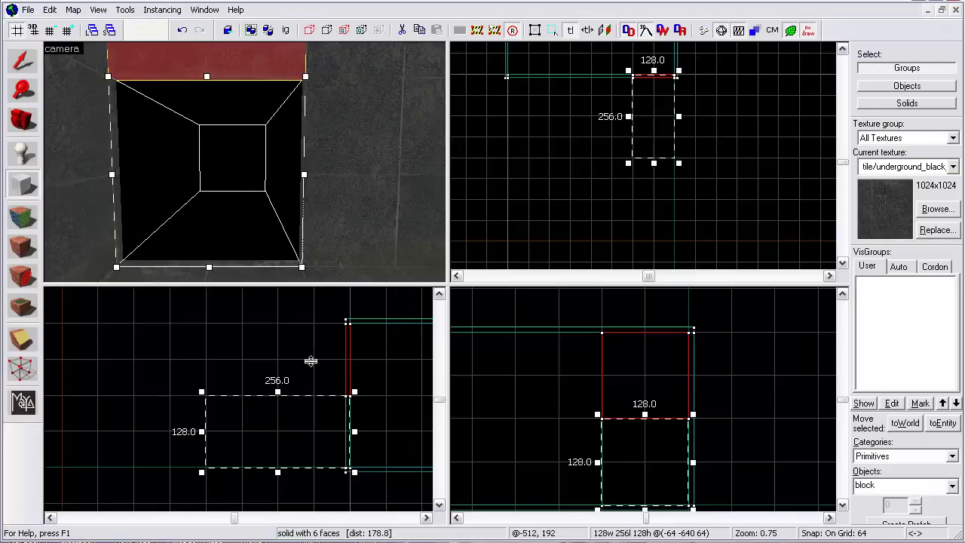
key(bracketleft)
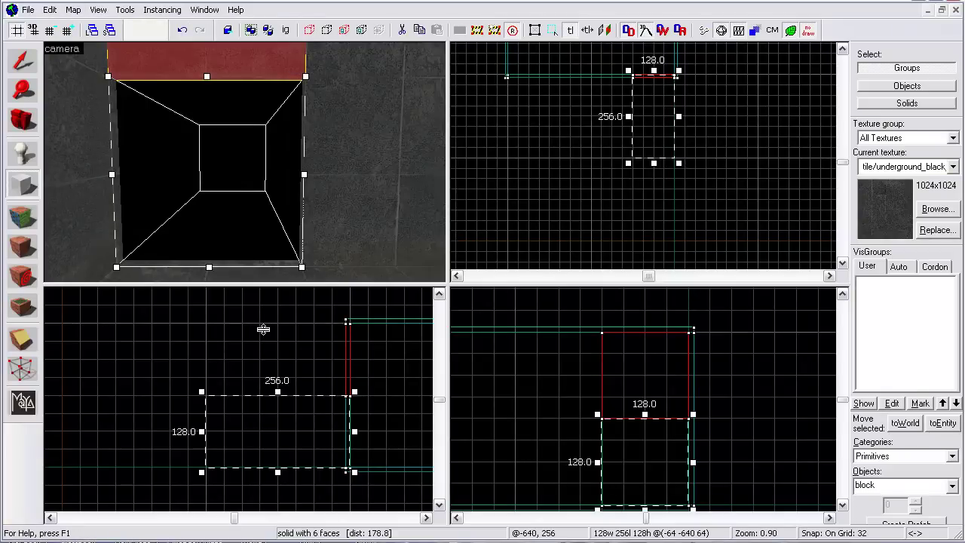
key(bracketleft)
key(bracketleft)
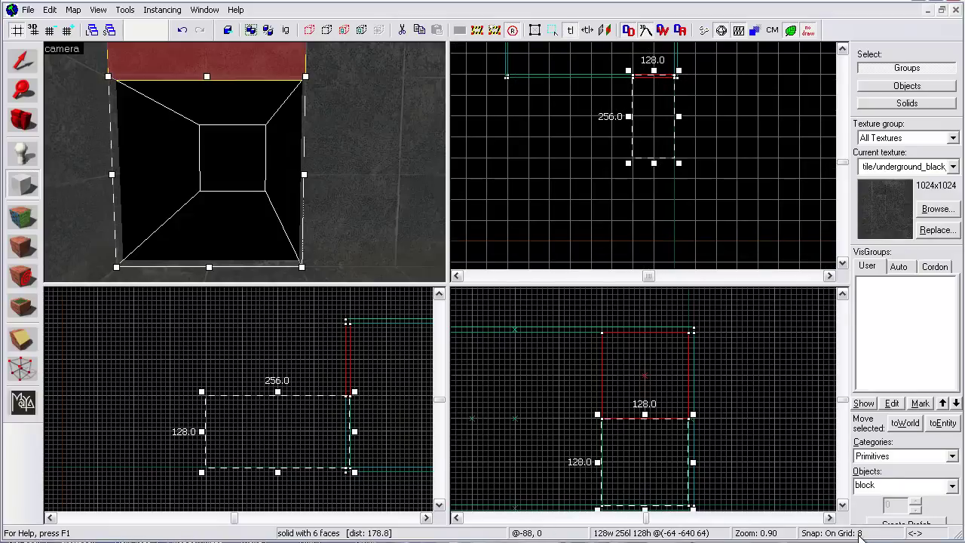
Narrow the corridor outline to 112 units by pulling both long sides inward 8 units each
scroll(644, 106, up, 4)
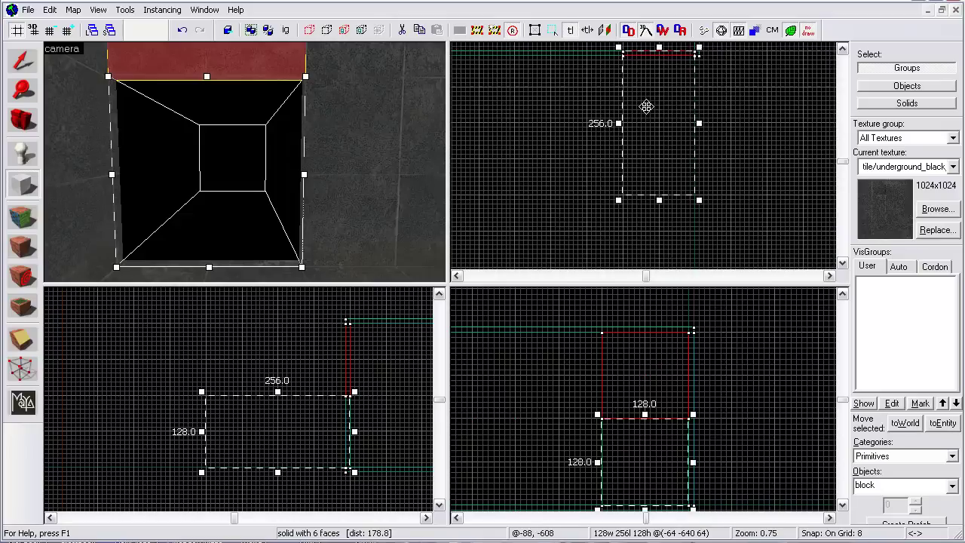
scroll(645, 106, up, 3)
drag(538, 177, 559, 177)
scroll(650, 180, down, 3)
drag(768, 178, 758, 179)
scroll(721, 173, down, 3)
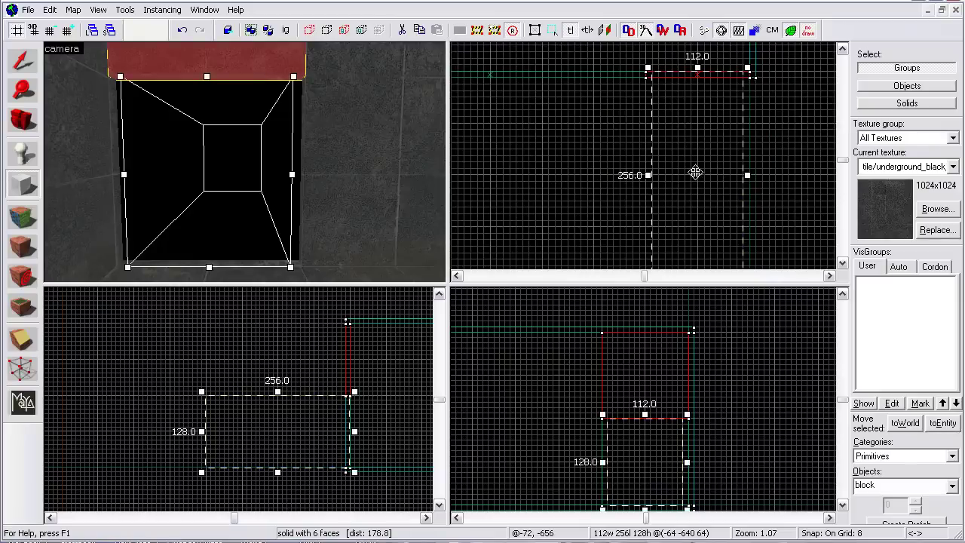
Shorten the corridor outline to 240 units by pulling its near and far ends inward 8 units each
drag(700, 71, 694, 78)
scroll(595, 199, down, 4)
scroll(596, 199, up, 7)
drag(642, 211, 645, 199)
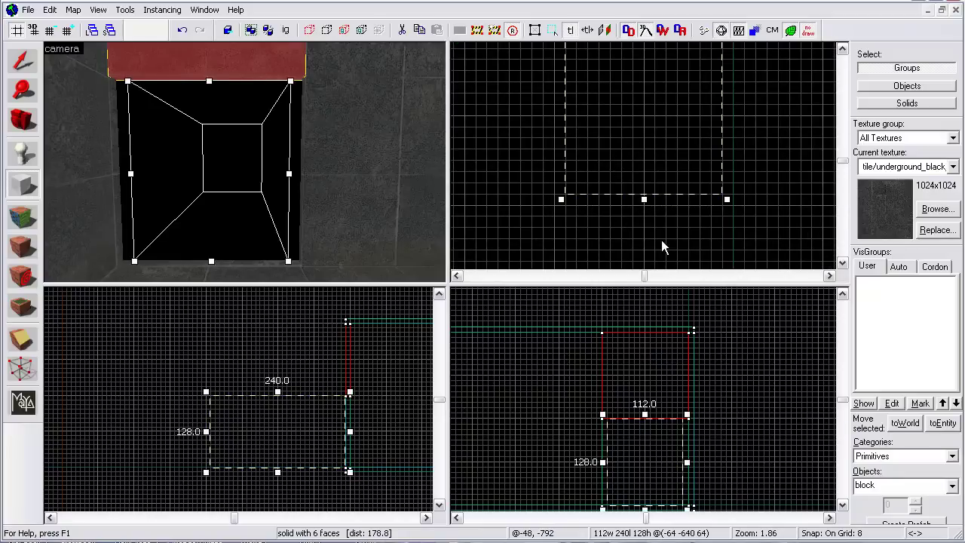
scroll(664, 230, down, 5)
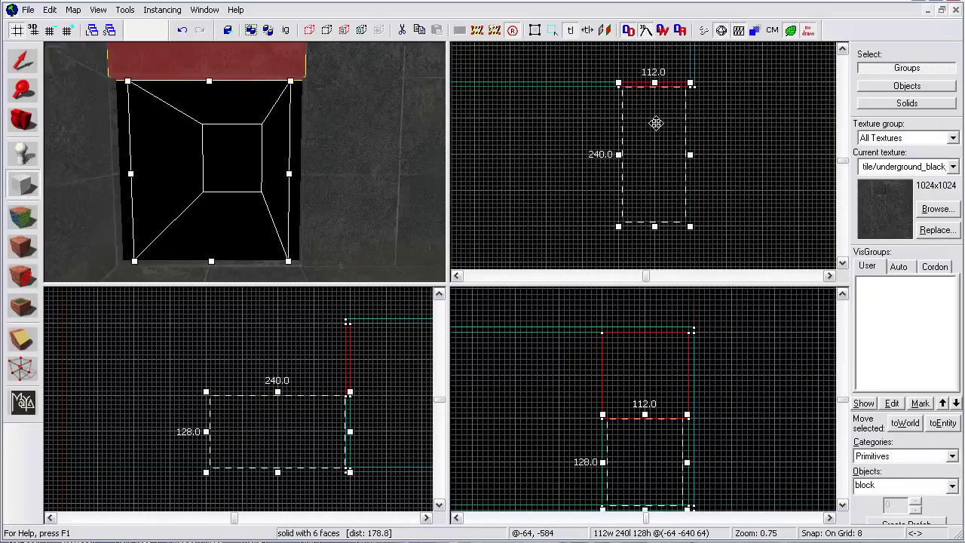
Create the corridor block from the outline and hollow it outward with a wall thickness of -8
key(Return)
click(22, 64)
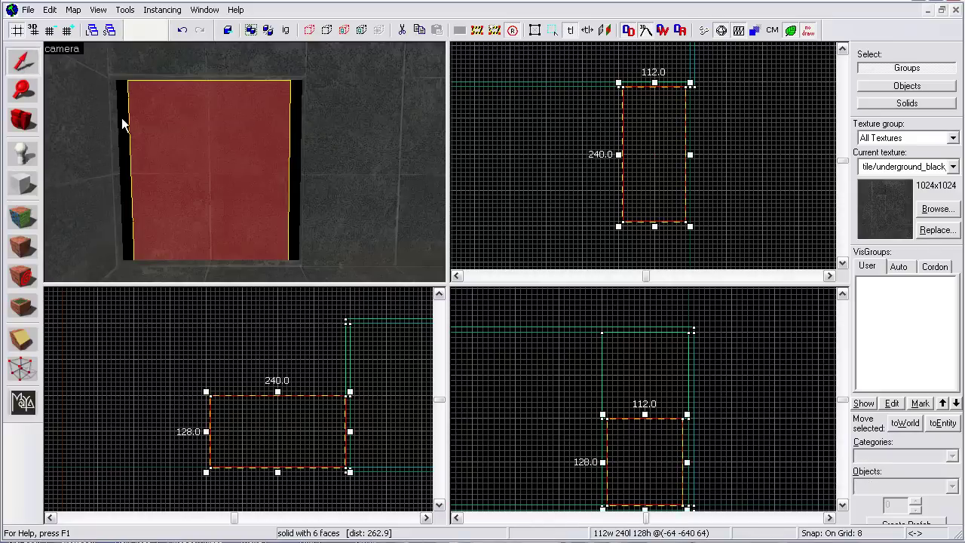
right_click(632, 146)
click(672, 268)
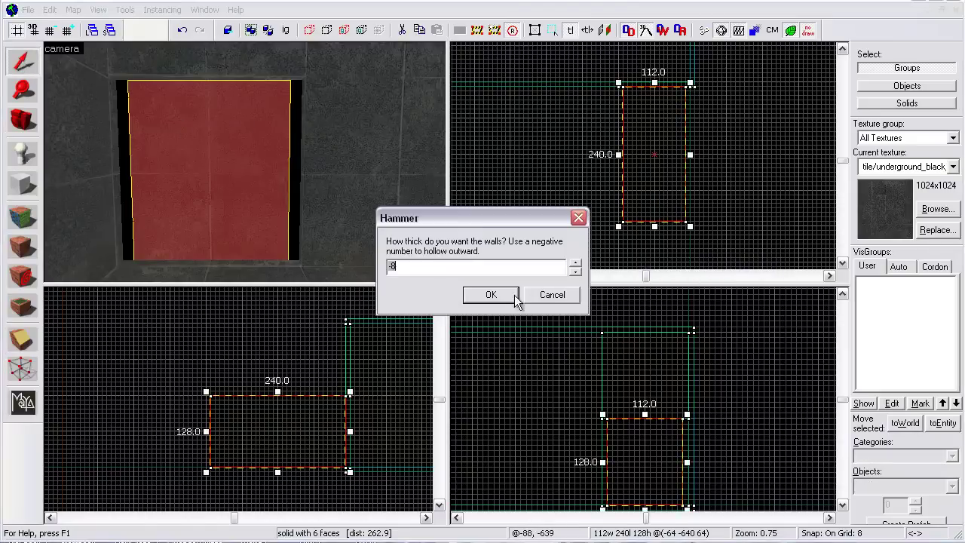
click(486, 294)
click(218, 186)
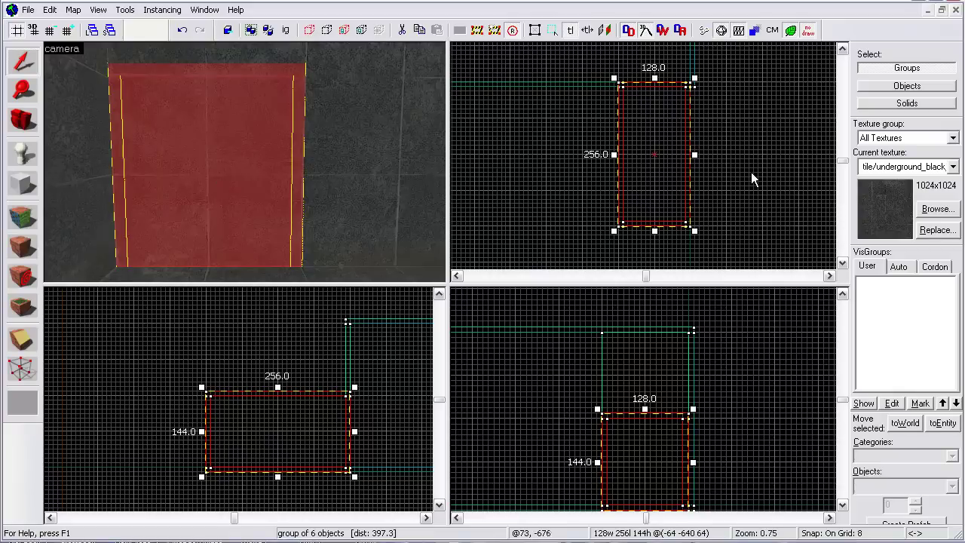
Ungroup the hollowed corridor and delete the wall piece that blocks the door opening
right_click(670, 140)
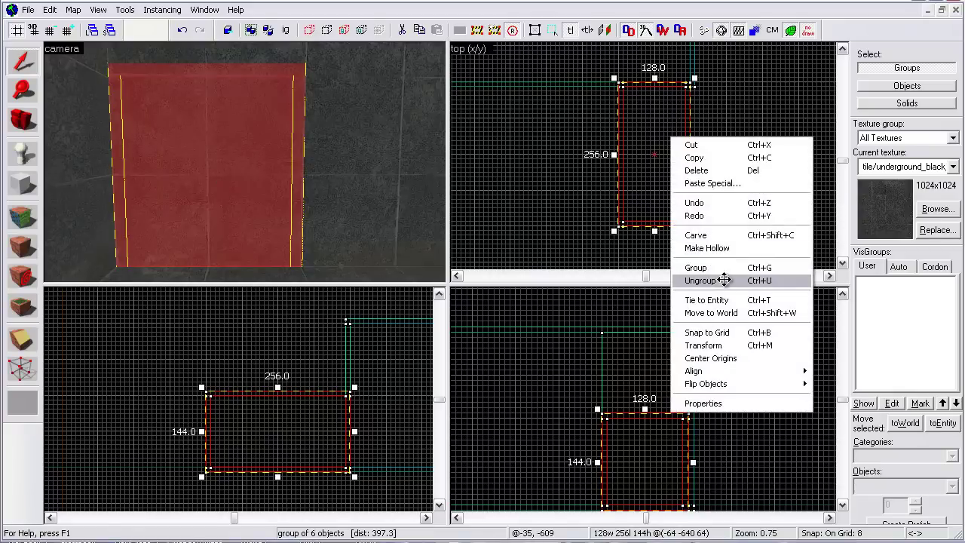
click(700, 280)
click(216, 153)
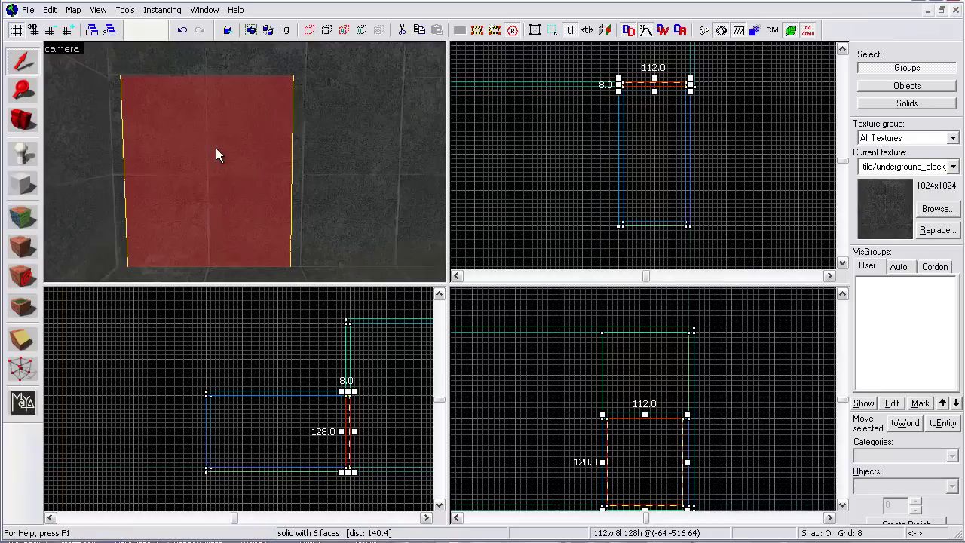
key(Delete)
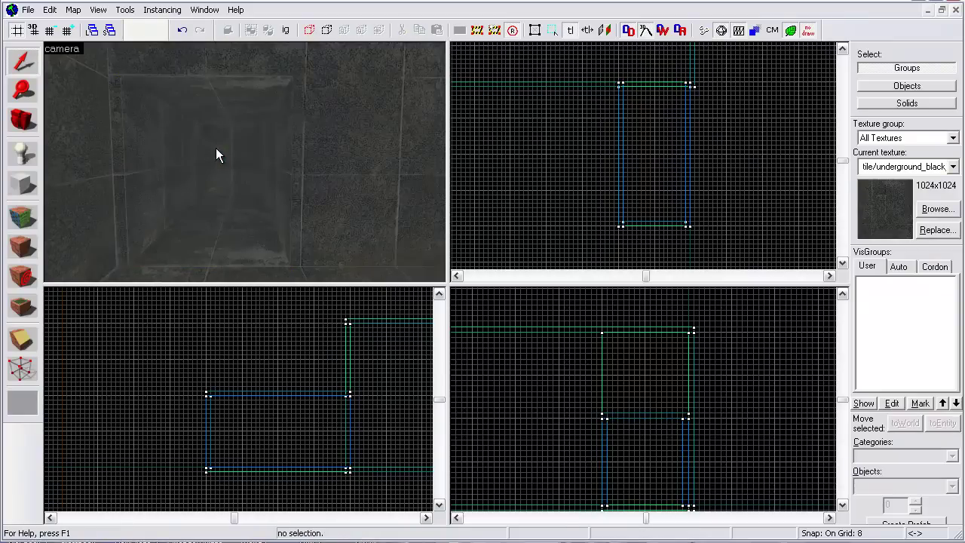
Move the corridor side wall nearest the room's corner outward by 8 units
key(z)
key(w)
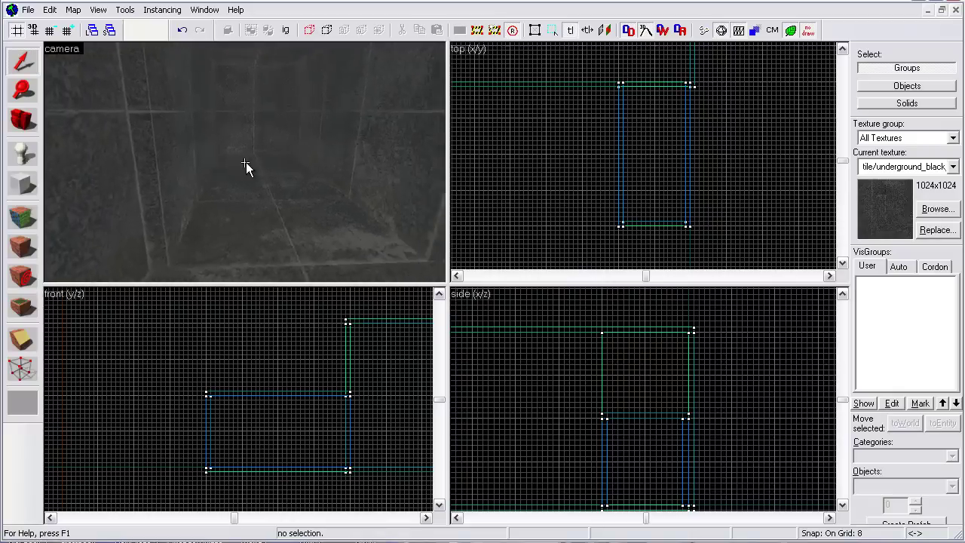
key(w)
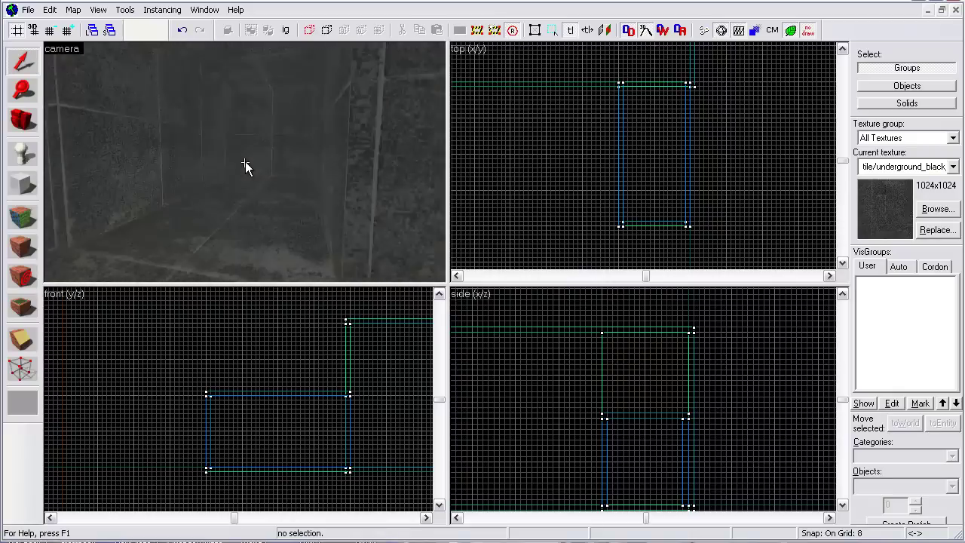
key(w)
click(245, 162)
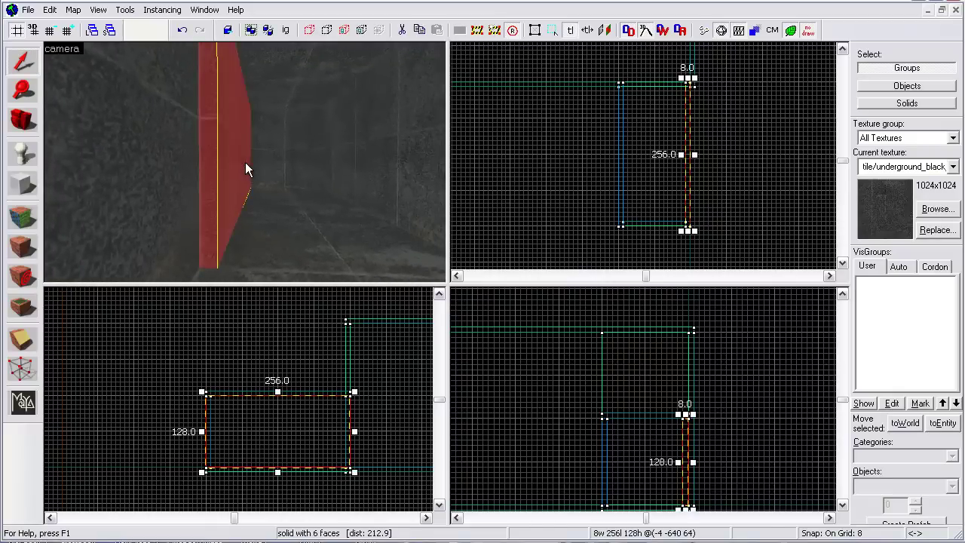
scroll(715, 122, up, 3)
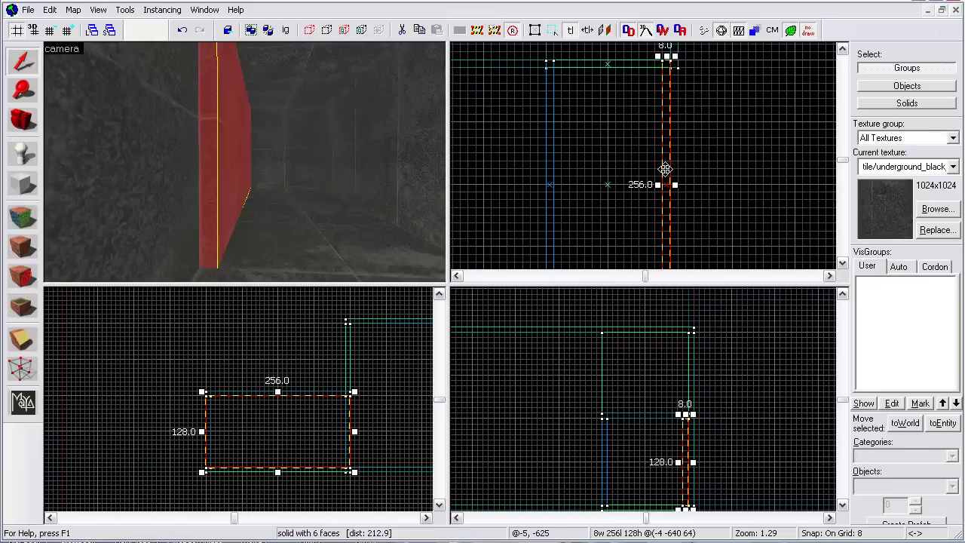
drag(665, 168, 671, 163)
Widen the corridor's far end wall to 120 units on the side of the moved wall
click(314, 147)
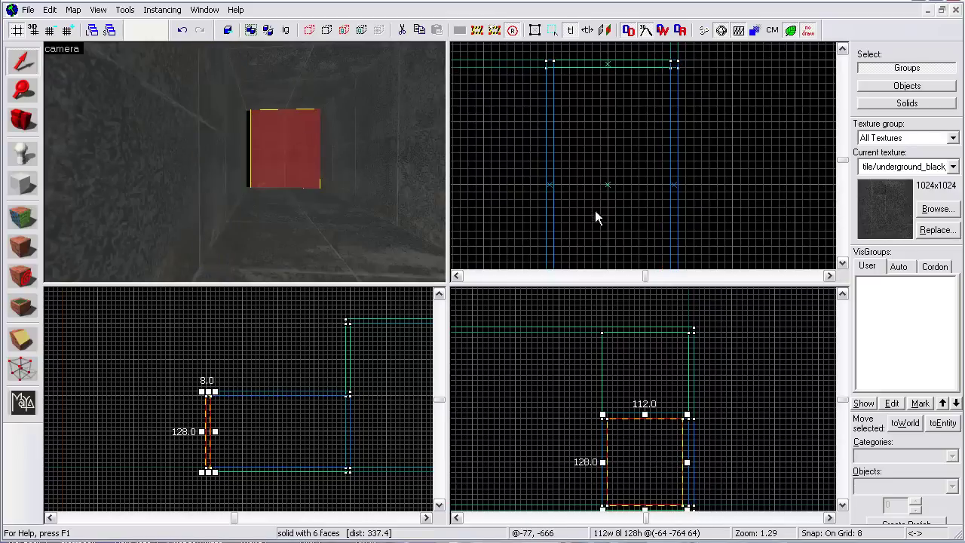
click(686, 466)
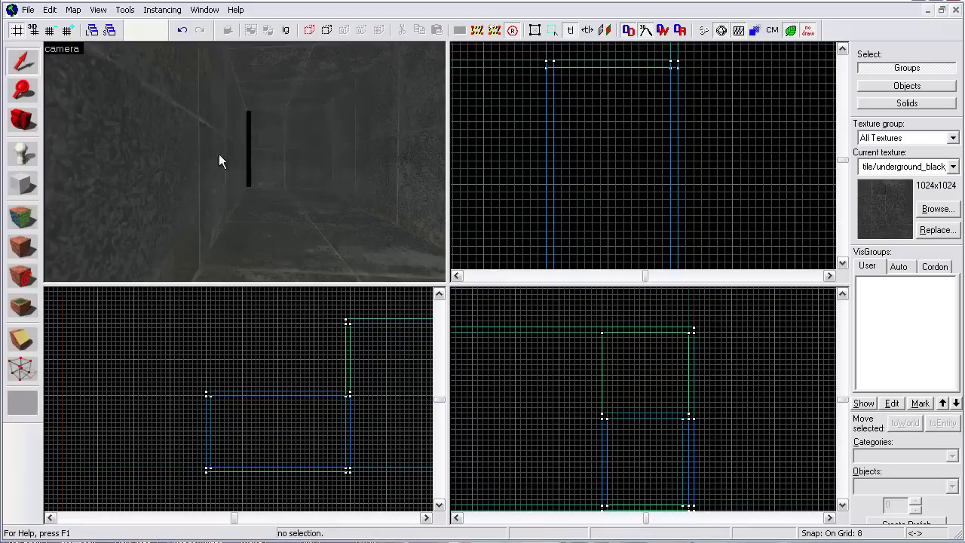
click(280, 150)
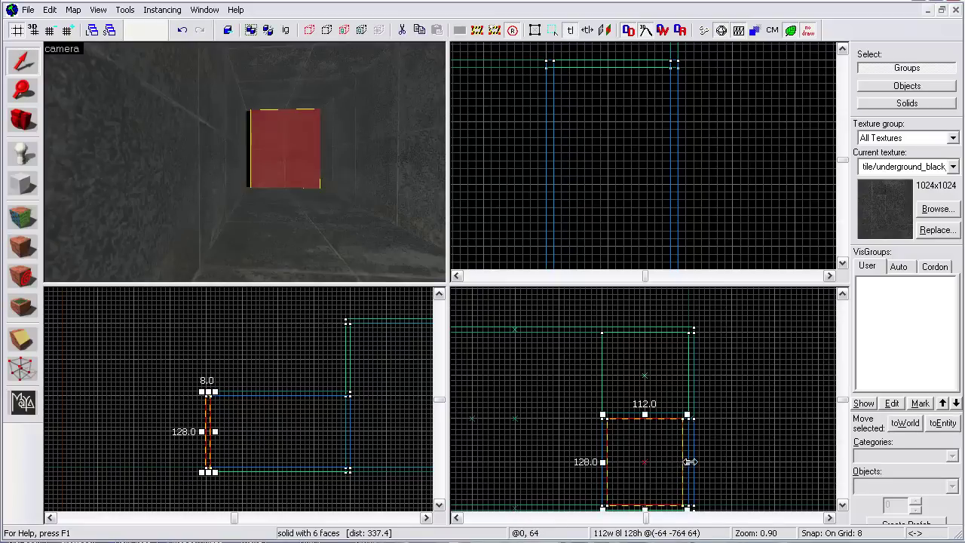
key(Delete)
Select the corridor's end wall, ceiling and floor together and extend them about 8 units to cover the moved side wall
key(z)
key(w)
key(s)
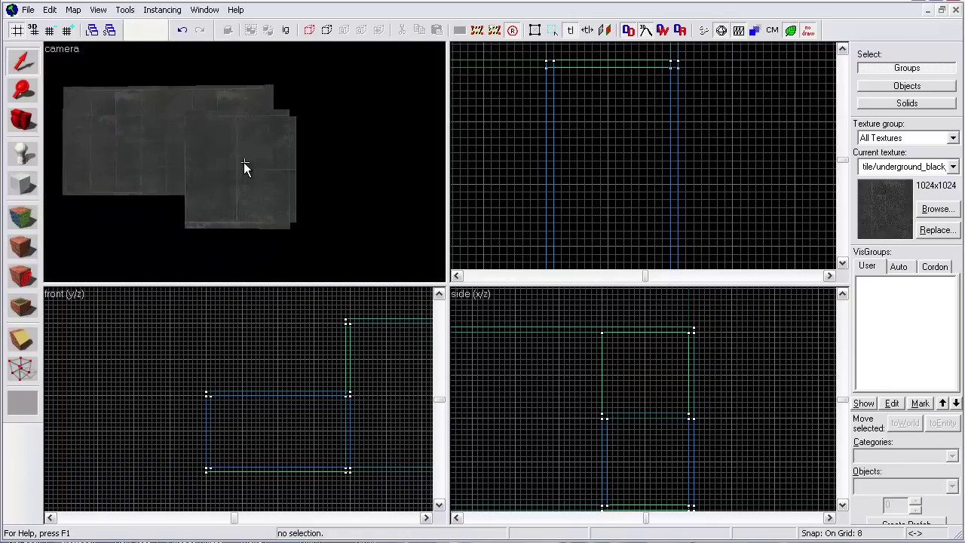
key(w)
key(s)
click(245, 163)
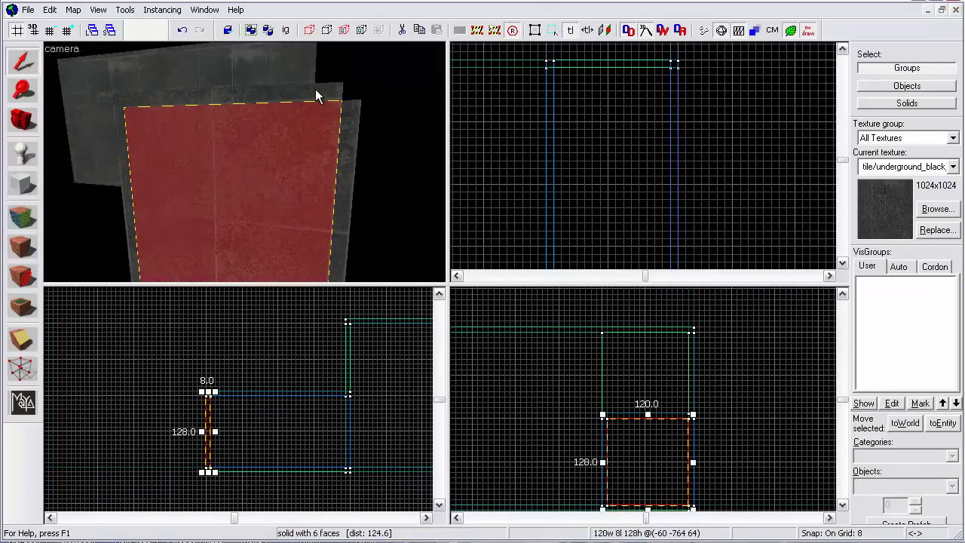
ctrl+click(314, 88)
key(z)
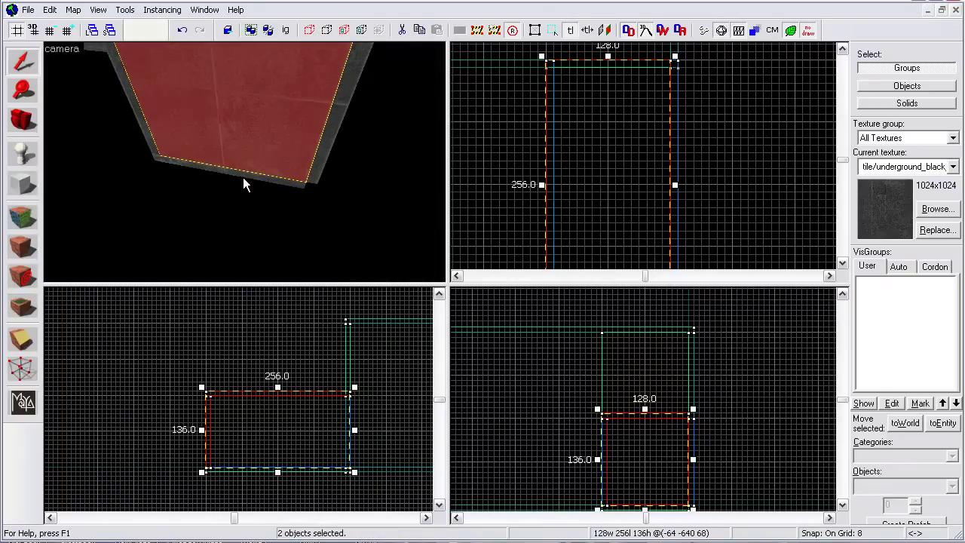
key(alt+Return)
click(676, 539)
ctrl+click(274, 178)
scroll(245, 162, down, 3)
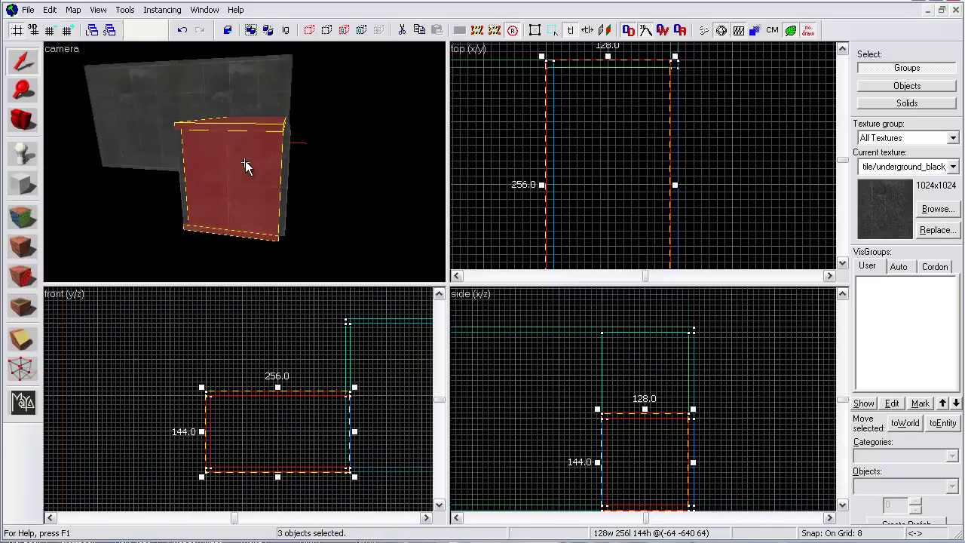
scroll(685, 442, down, 1)
scroll(685, 442, up, 2)
drag(651, 436, 659, 436)
click(352, 215)
Check the corridor from inside and outside, and delete its far end wall to leave that end open
key(z)
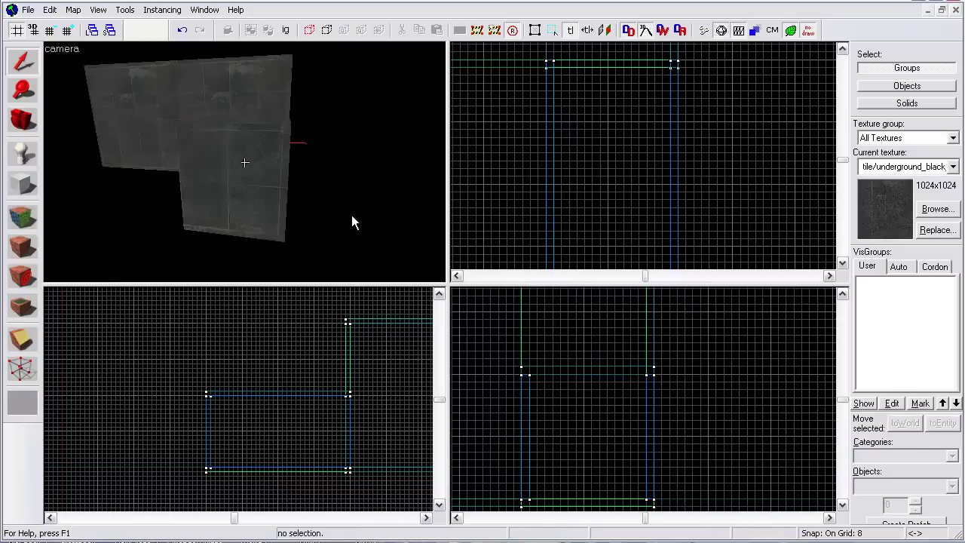
key(w)
scroll(248, 162, up, 4)
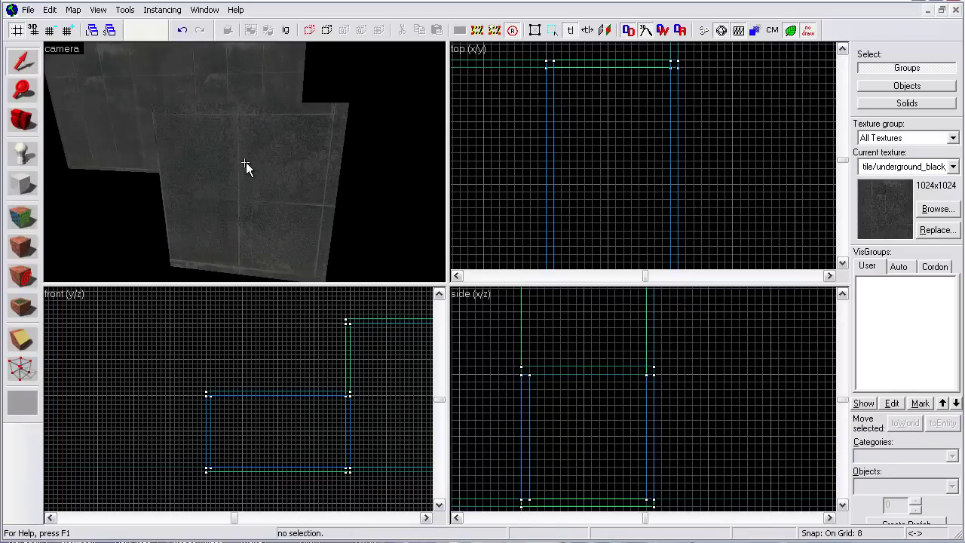
scroll(246, 165, up, 5)
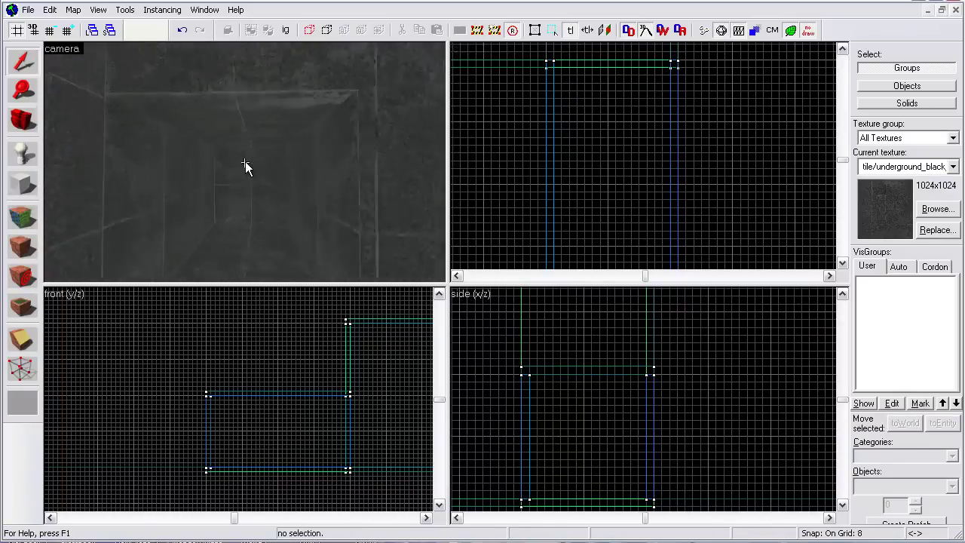
scroll(245, 164, up, 5)
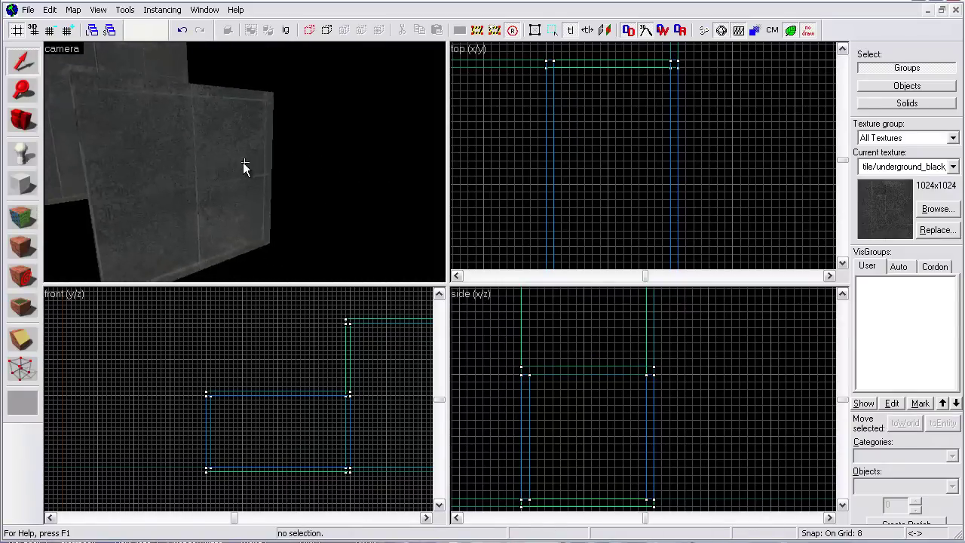
scroll(244, 162, up, 2)
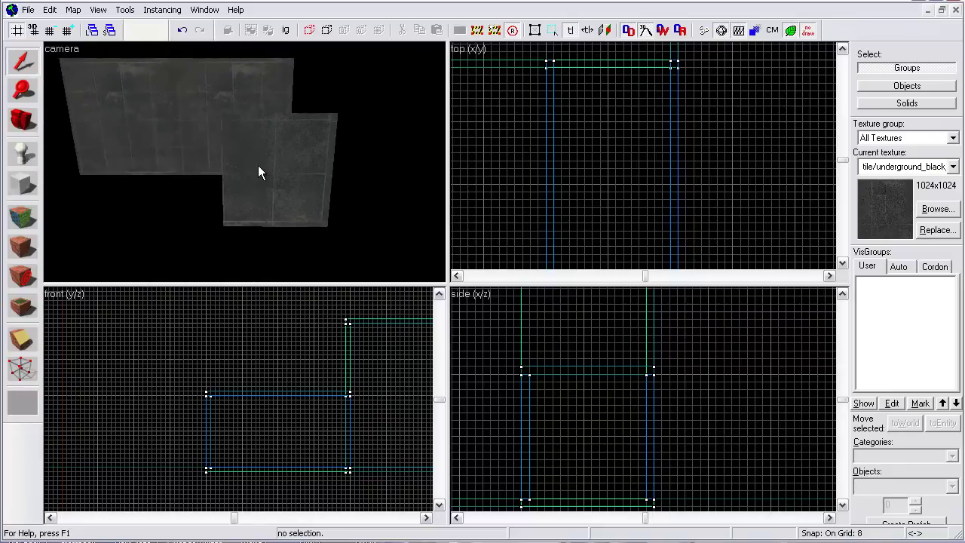
click(273, 172)
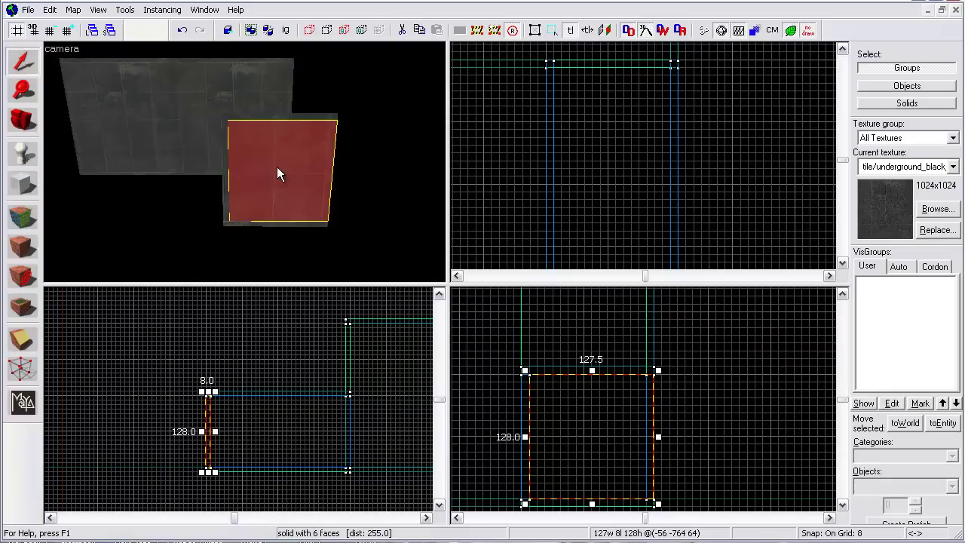
key(Escape)
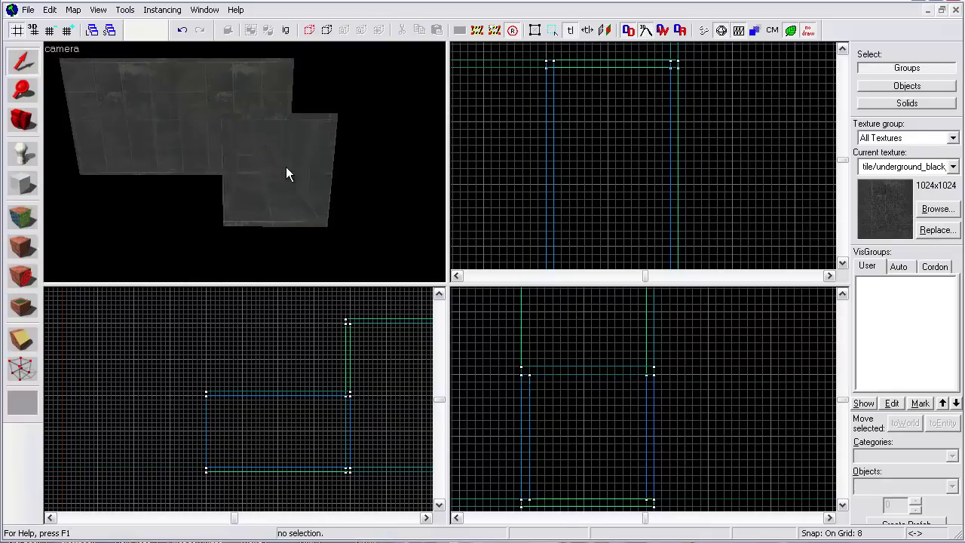
Select the original room's walls, ceiling and floor together, leaving the corridor's brushes out of the selection
scroll(246, 159, up, 3)
scroll(246, 165, up, 5)
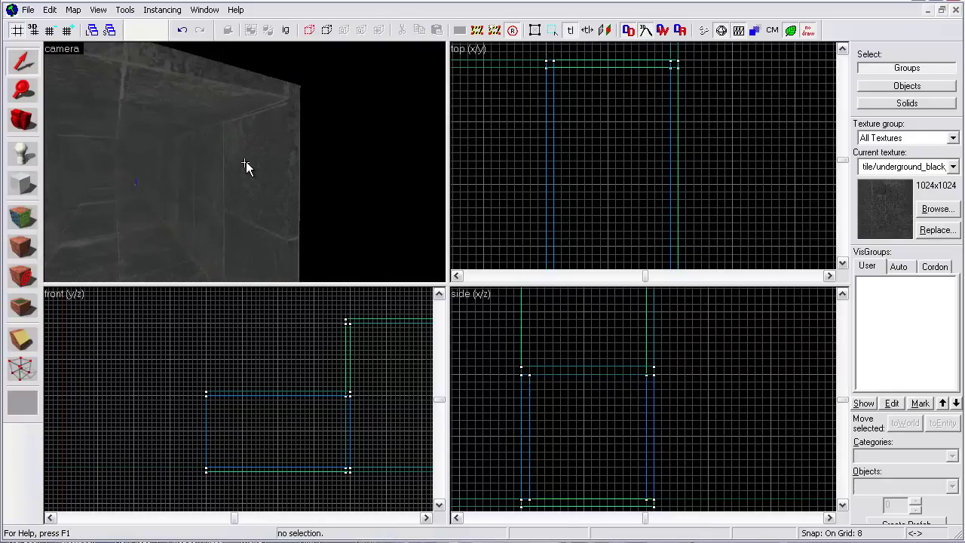
scroll(246, 166, down, 6)
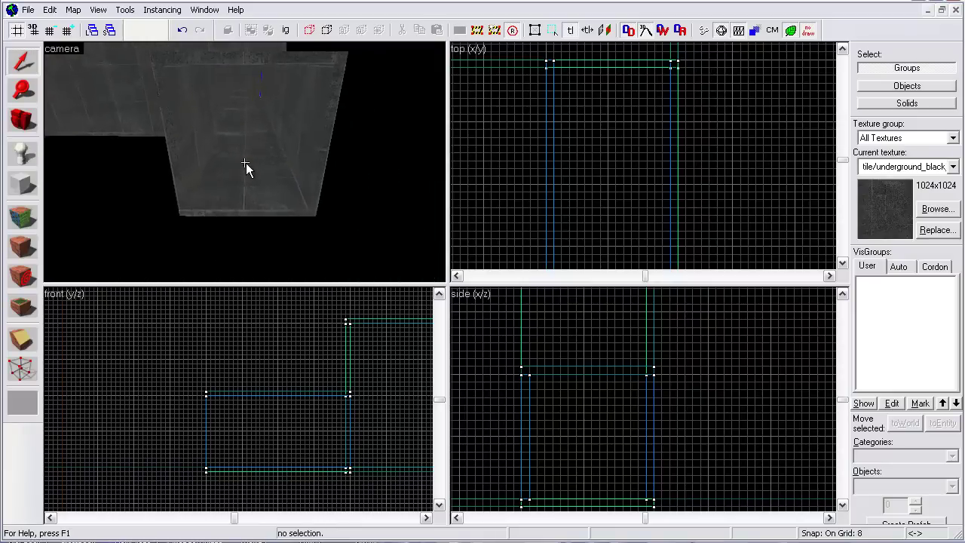
key(w)
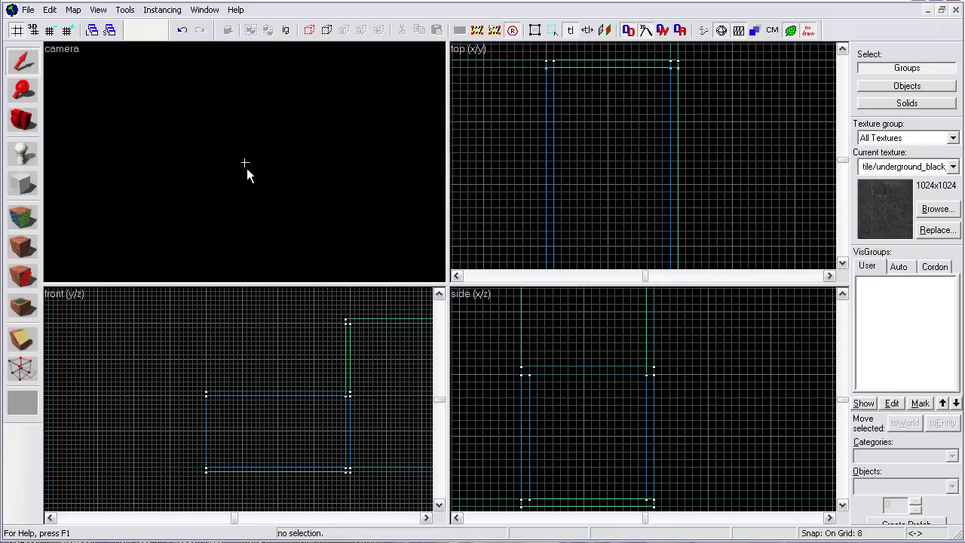
key(s)
click(218, 170)
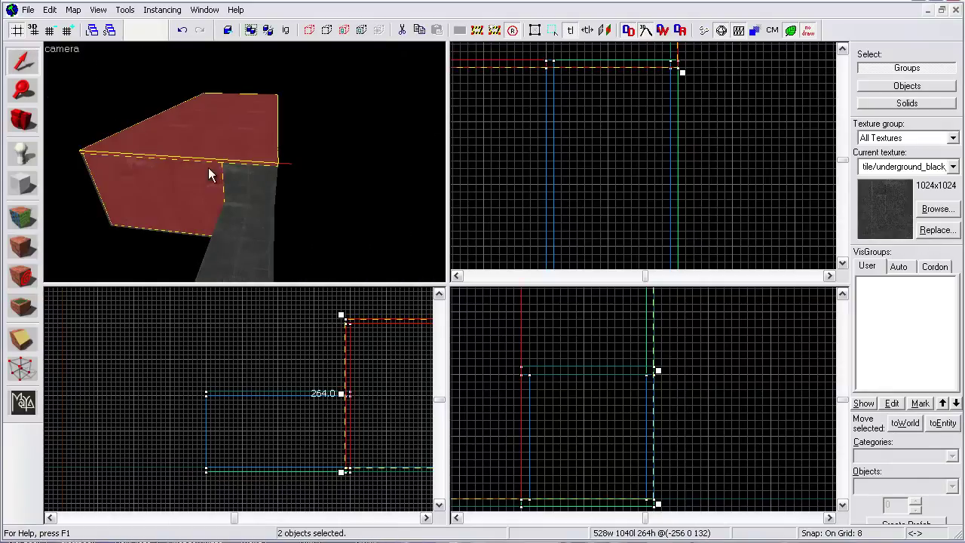
key(z)
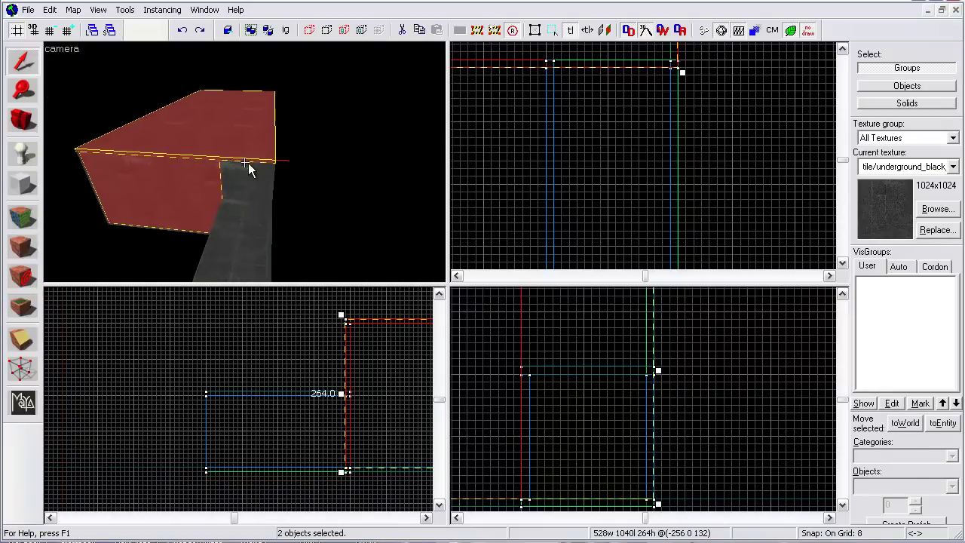
ctrl+click(245, 163)
ctrl+click(245, 162)
key(w)
key(alt+Return)
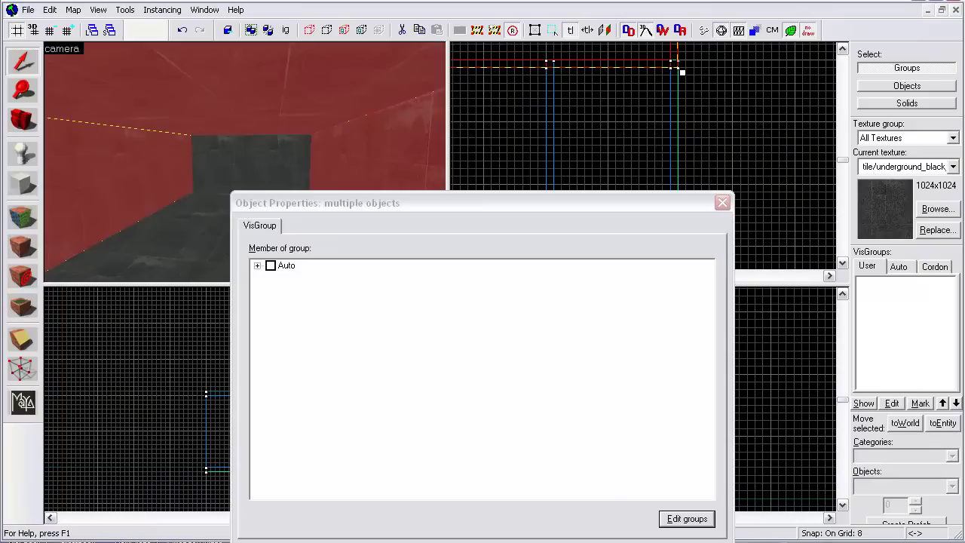
click(652, 542)
ctrl+click(302, 165)
ctrl+click(242, 232)
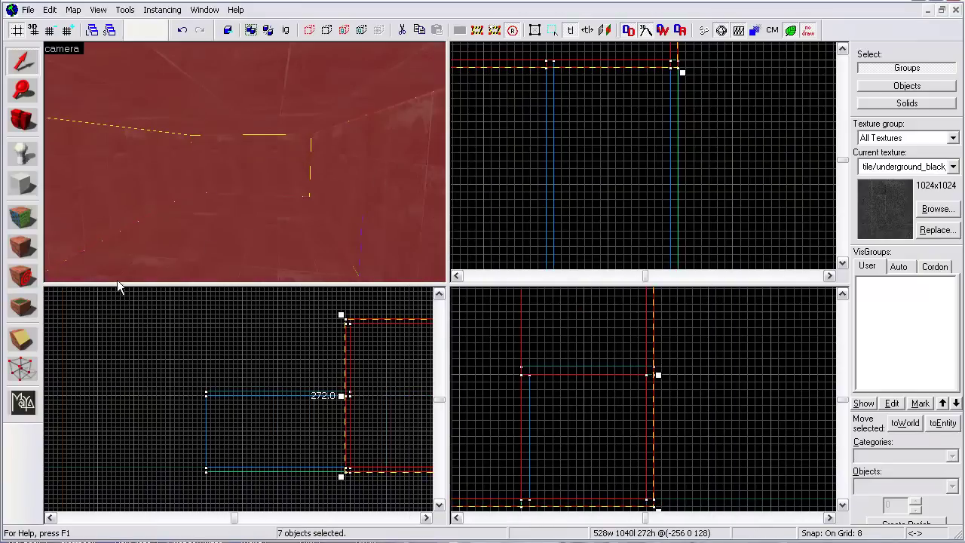
Place a copy of the selected room about 1296 units away, next to the corridor's open end
key(z)
key(s)
key(Down)
key(Down)
scroll(287, 394, down, 5)
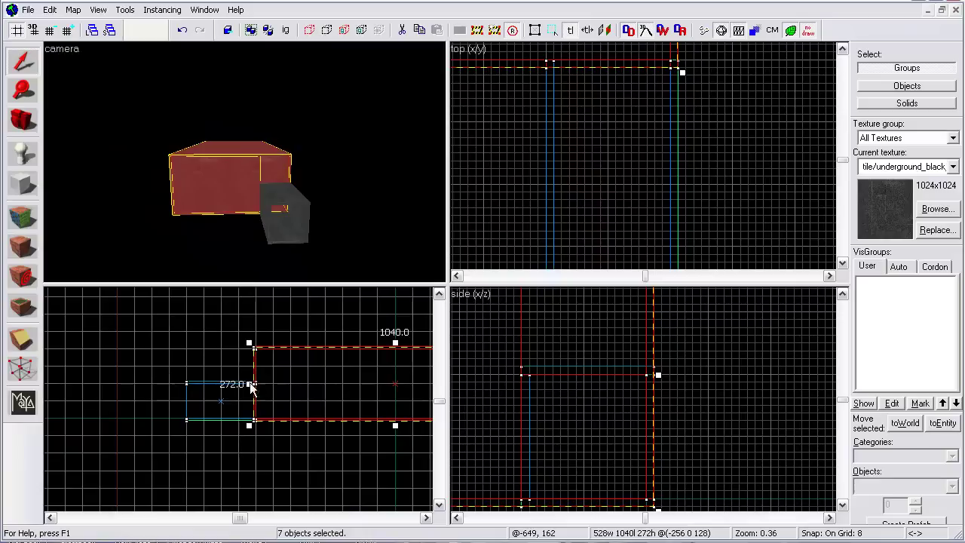
scroll(194, 381, down, 2)
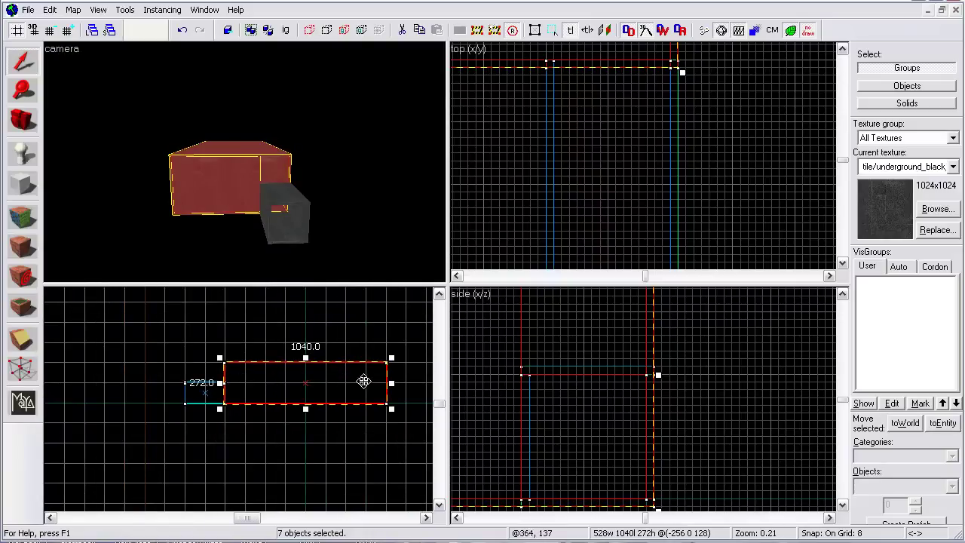
drag(375, 379, 173, 379)
Align the copied room flush with the corridor's open end and its floor, finishing the placement on grid size 8
key(bracketright)
key(bracketright)
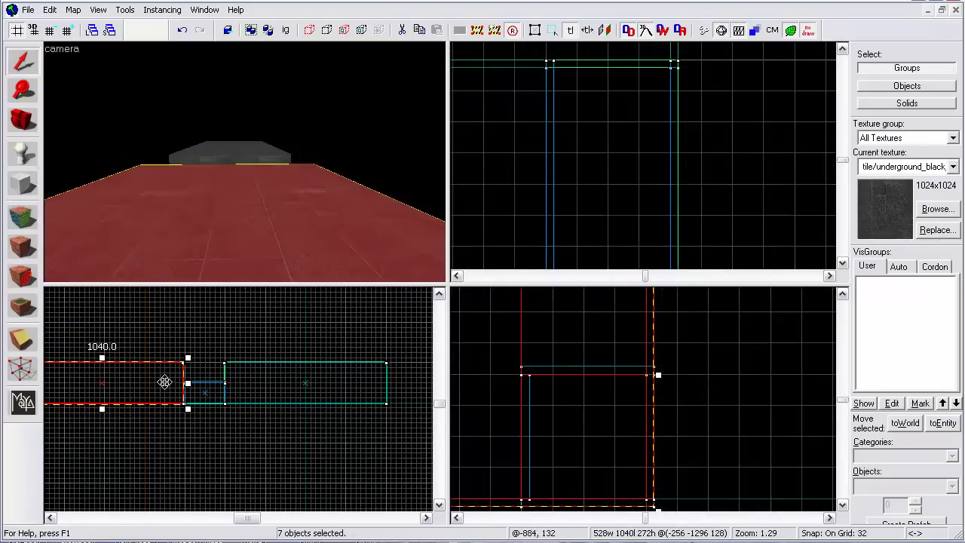
drag(151, 384, 151, 384)
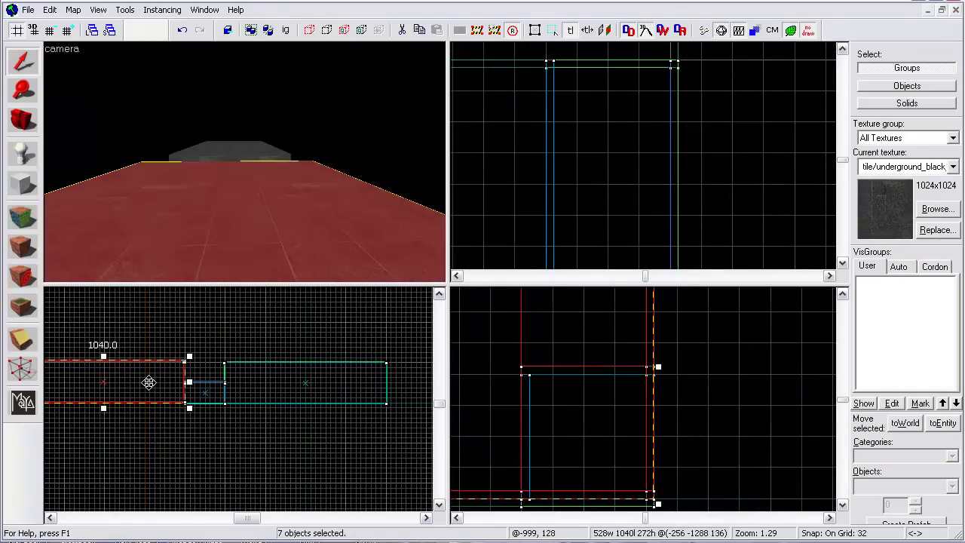
scroll(151, 383, up, 5)
key(bracketleft)
key(bracketleft)
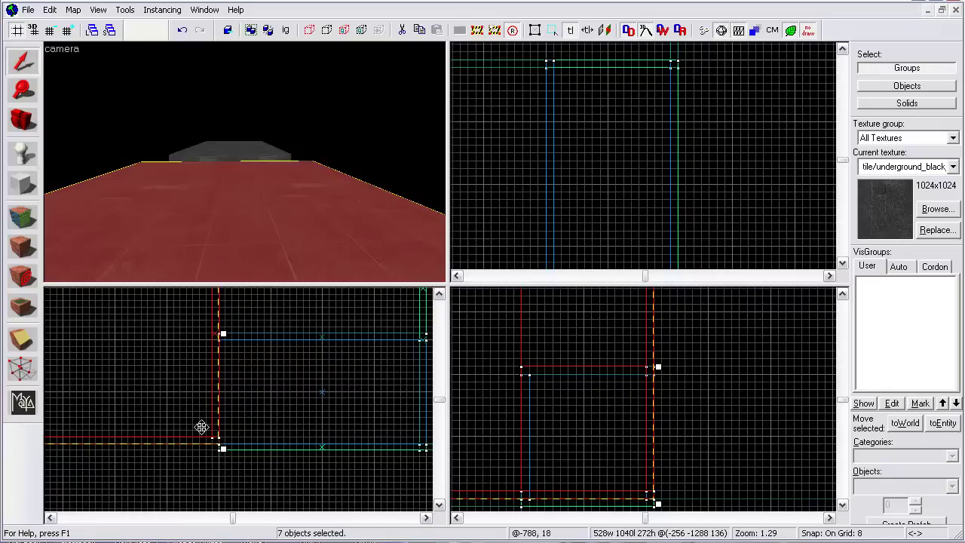
scroll(188, 409, up, 1)
drag(157, 405, 159, 419)
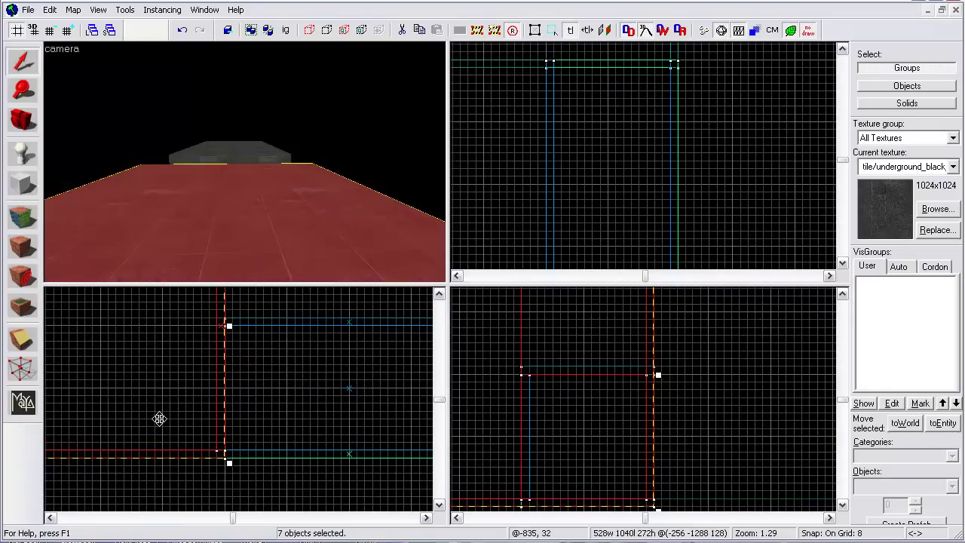
Flip the copied room lengthwise so its doorway meets the corridor, and inspect the joint from outside and inside
right_click(183, 388)
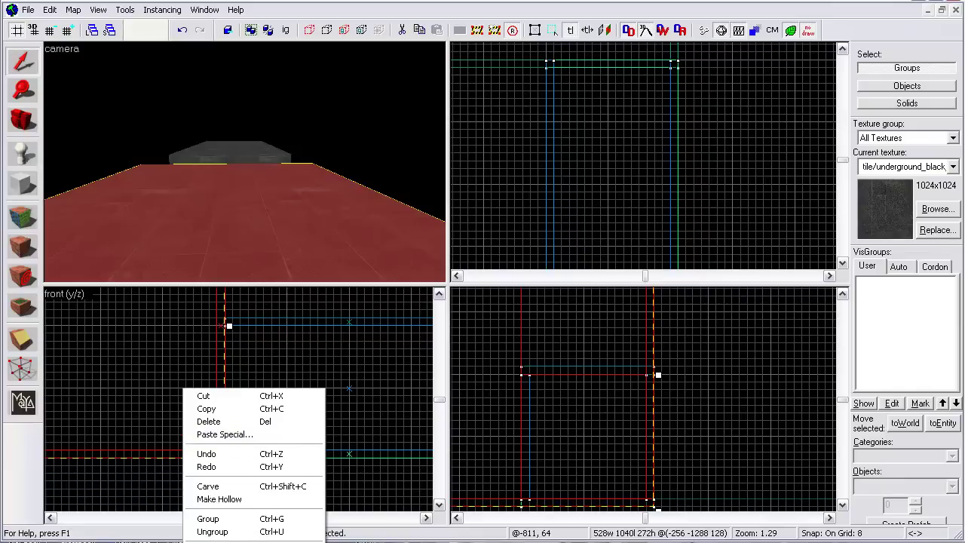
click(358, 470)
key(z)
key(d)
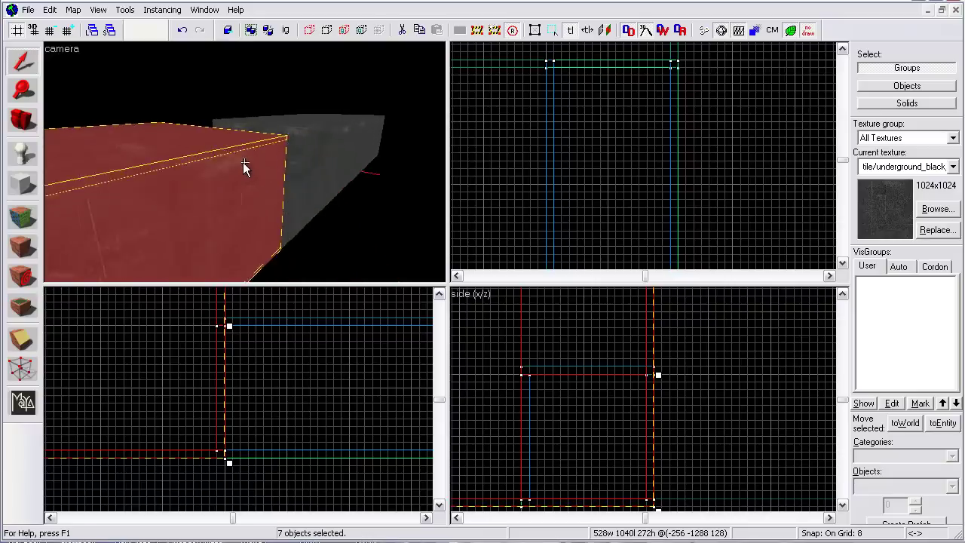
key(w)
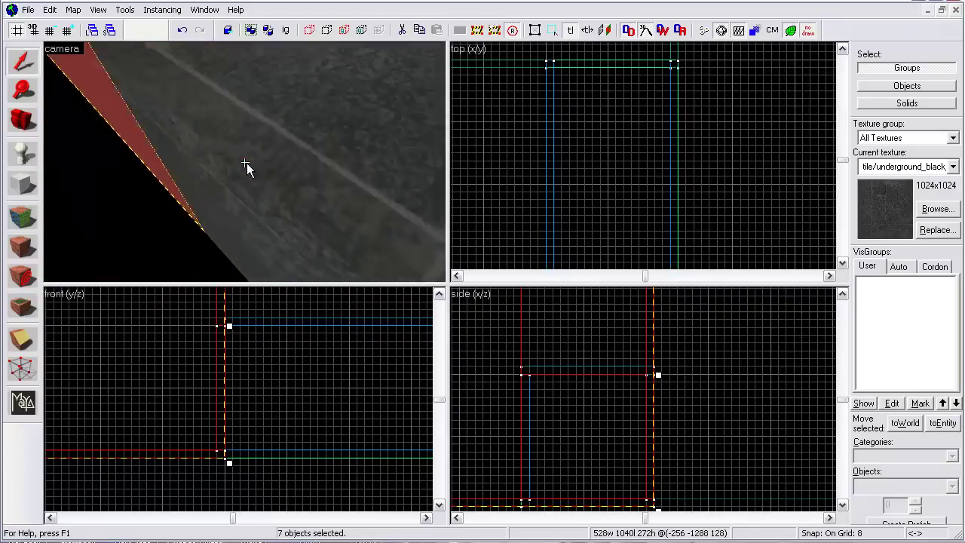
key(s)
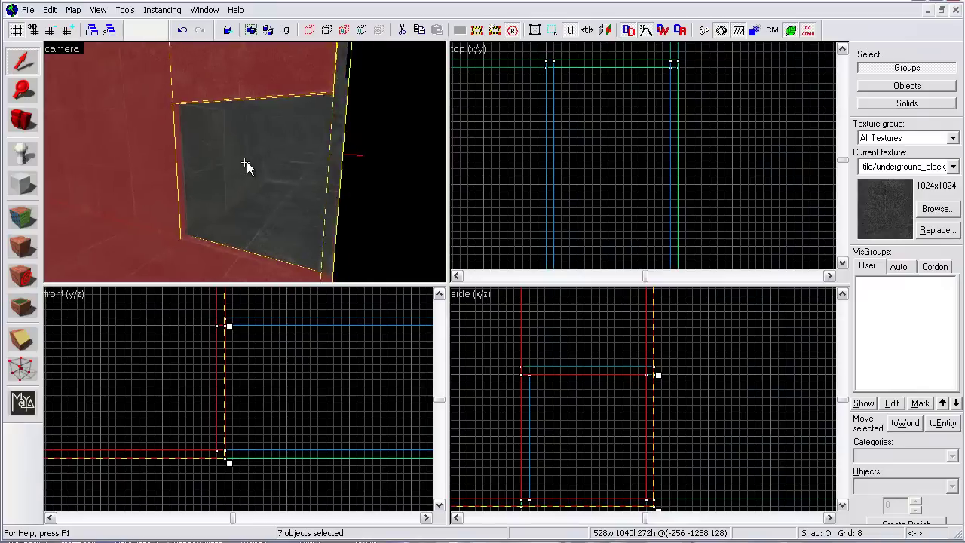
key(w)
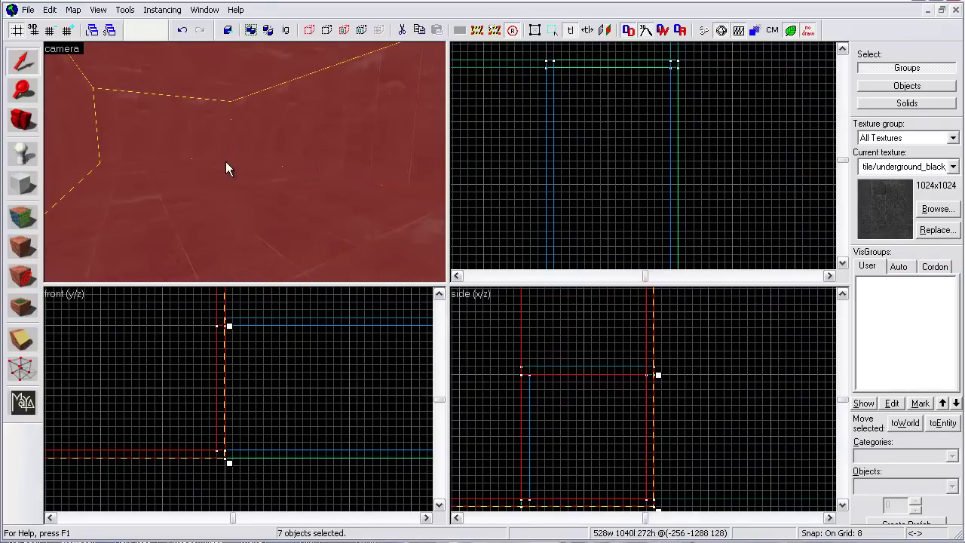
Clear the selection and inspect the corridor connection between the two rooms from inside
right_click(133, 399)
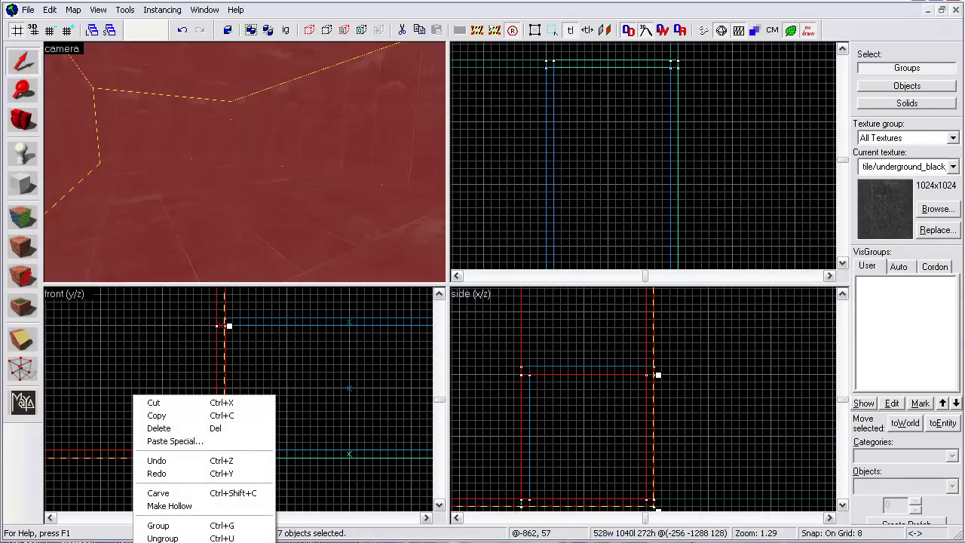
click(399, 1)
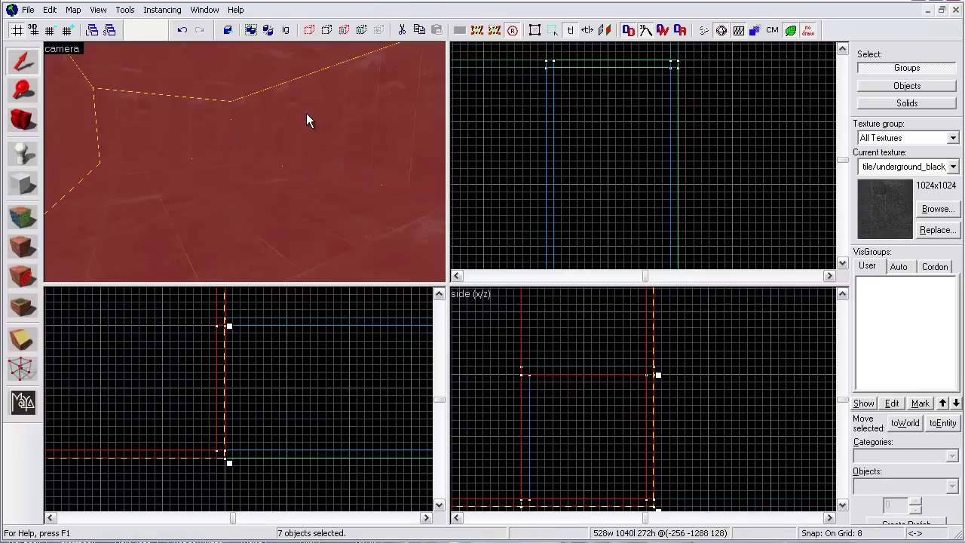
key(z)
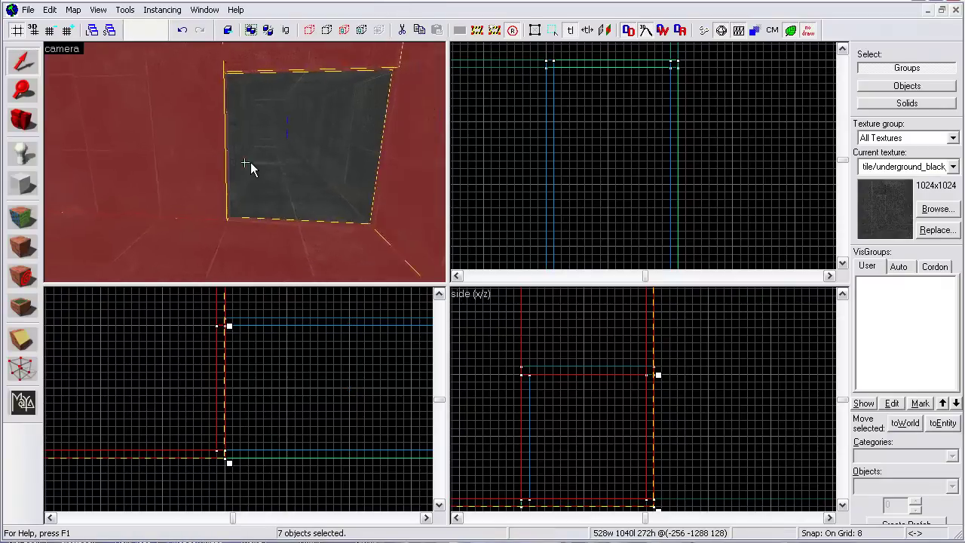
key(w)
click(727, 189)
key(z)
key(w)
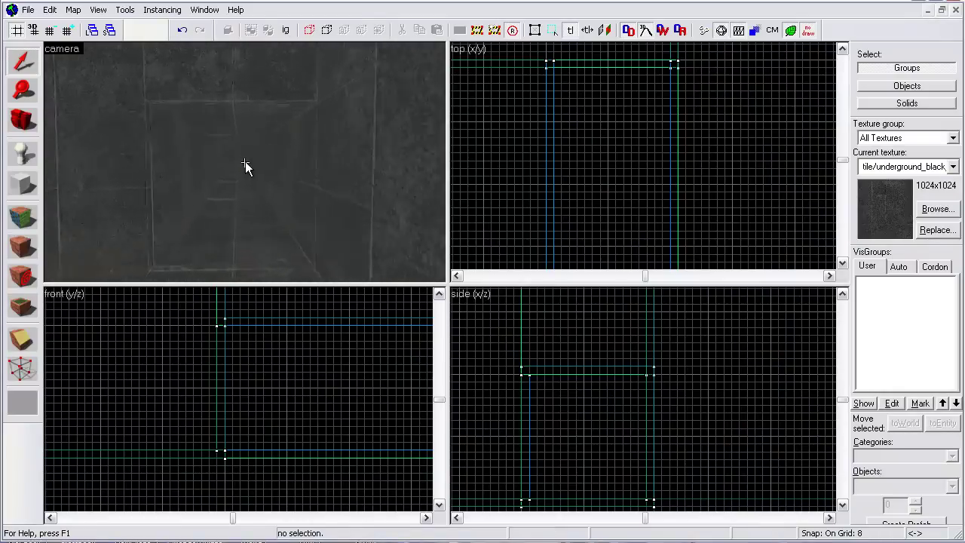
Narrow the second room's far end wall to 384 units, leaving a gap at the corner in line with the doorway
key(w)
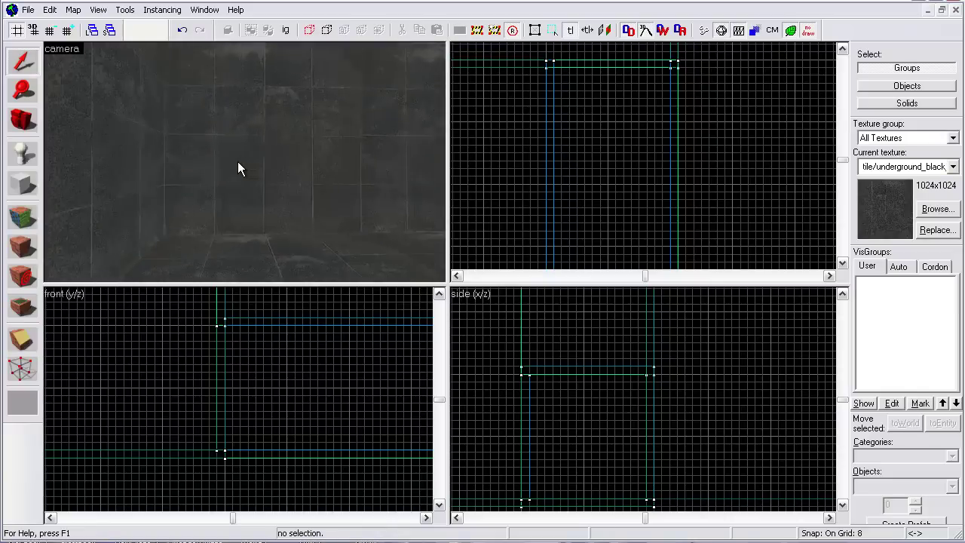
click(236, 161)
drag(651, 375, 529, 373)
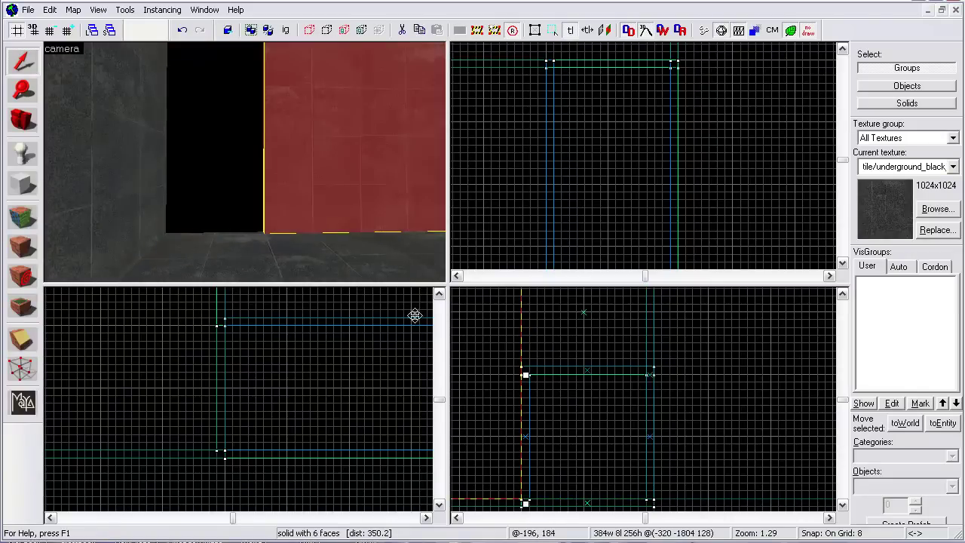
Copy the 128-unit block above the second room's doorway into the upper part of the gap in the far end wall
key(z)
key(z)
click(265, 138)
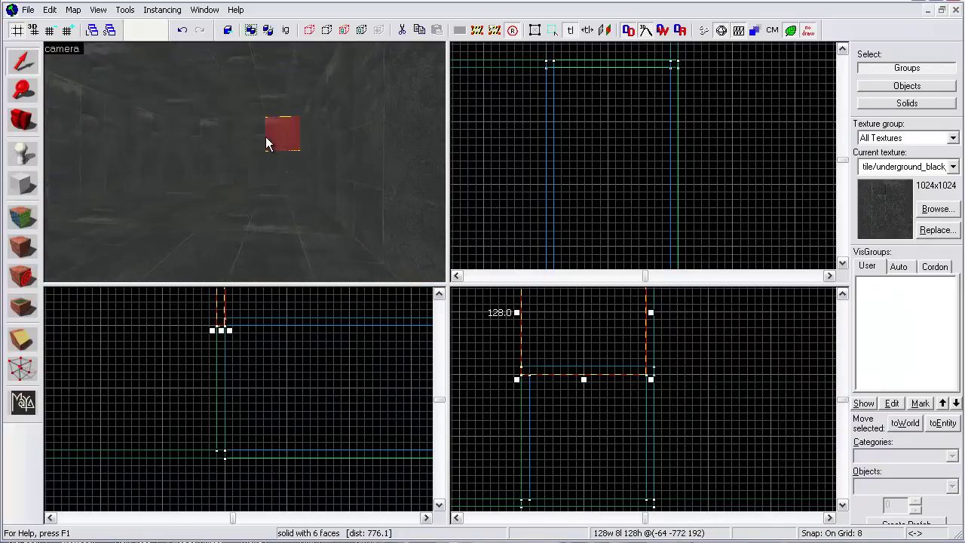
scroll(292, 381, down, 5)
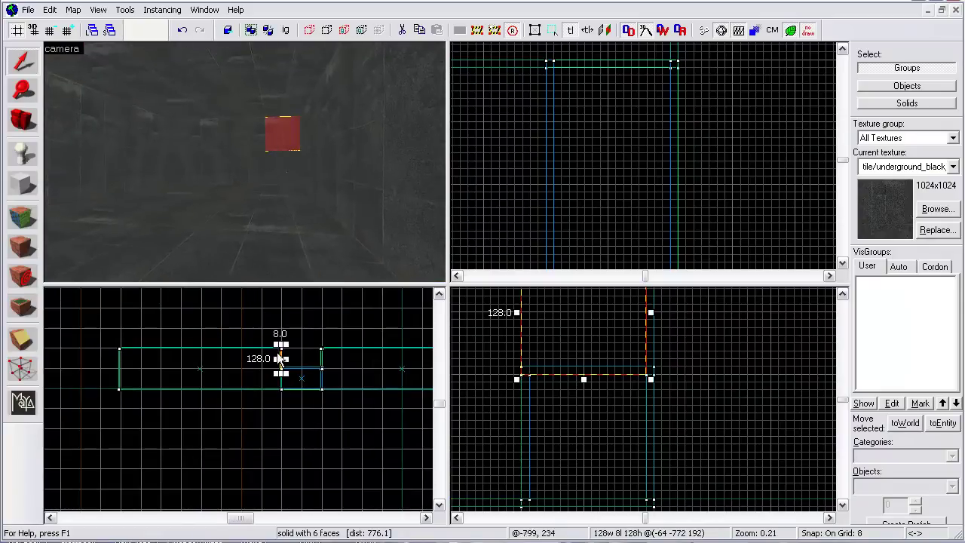
click(276, 352)
click(284, 138)
scroll(302, 309, up, 4)
scroll(280, 411, down, 3)
scroll(147, 417, up, 3)
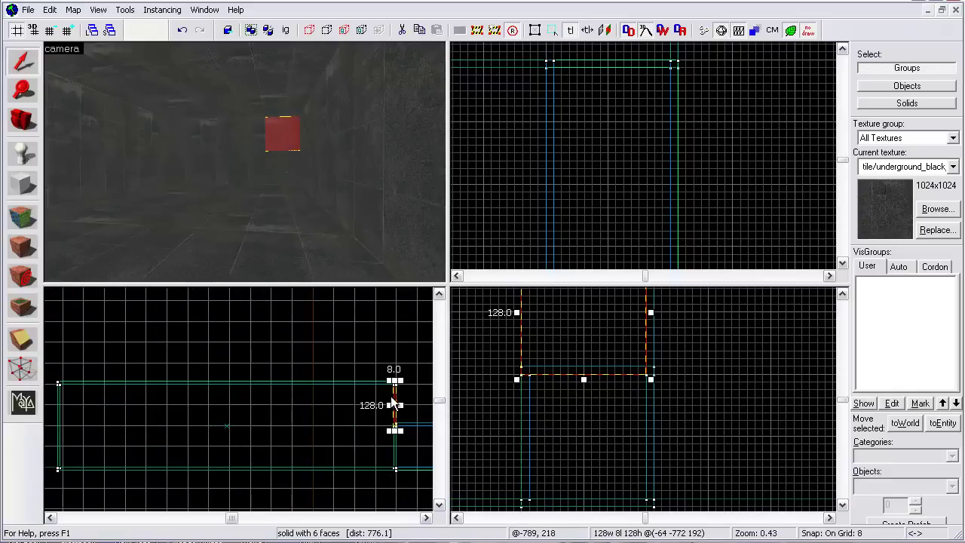
drag(395, 395, 58, 393)
Copy the 128-unit block down into the lower part of the gap, directly beneath the upper block and closing the gap at the floor
key(z)
key(z)
mouse_move(580, 334)
mouse_down()
mouse_move(587, 343)
mouse_move(560, 319)
mouse_move(538, 444)
mouse_up()
scroll(245, 163, down, 3)
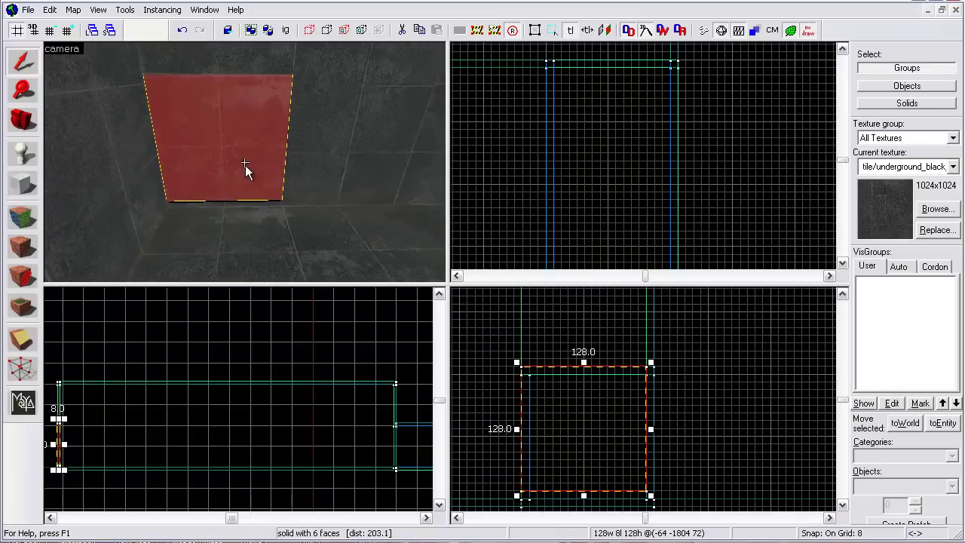
key(ctrl+z)
drag(557, 339, 553, 346)
scroll(587, 427, down, 2)
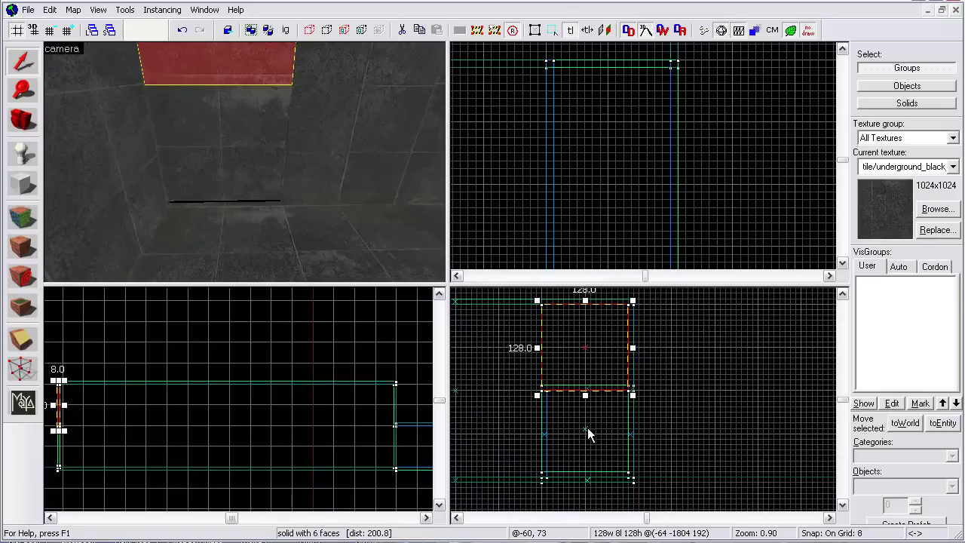
click(272, 174)
drag(571, 408, 572, 407)
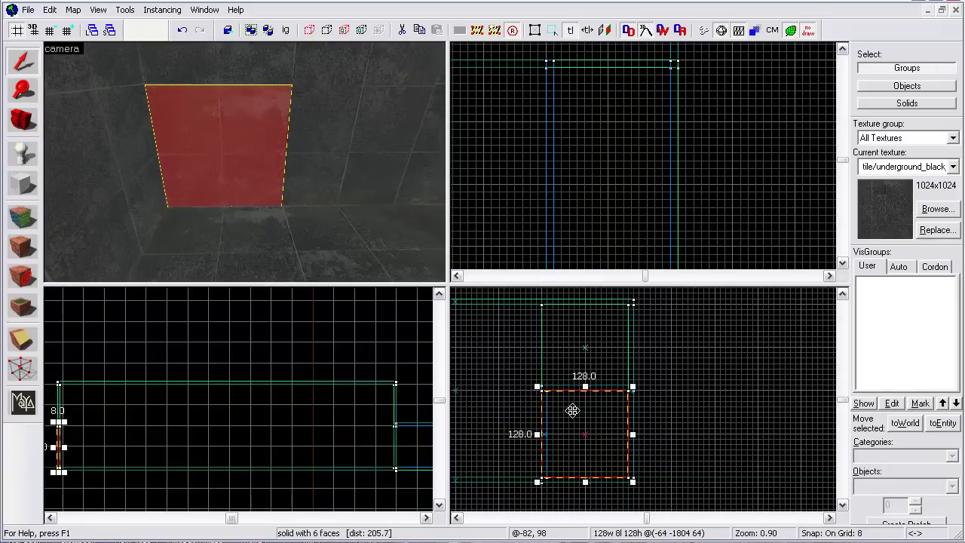
Filter the textures for "tile" and apply tile/white_wall_tile_bullseye to the lower block's face inside the room
click(21, 217)
click(455, 426)
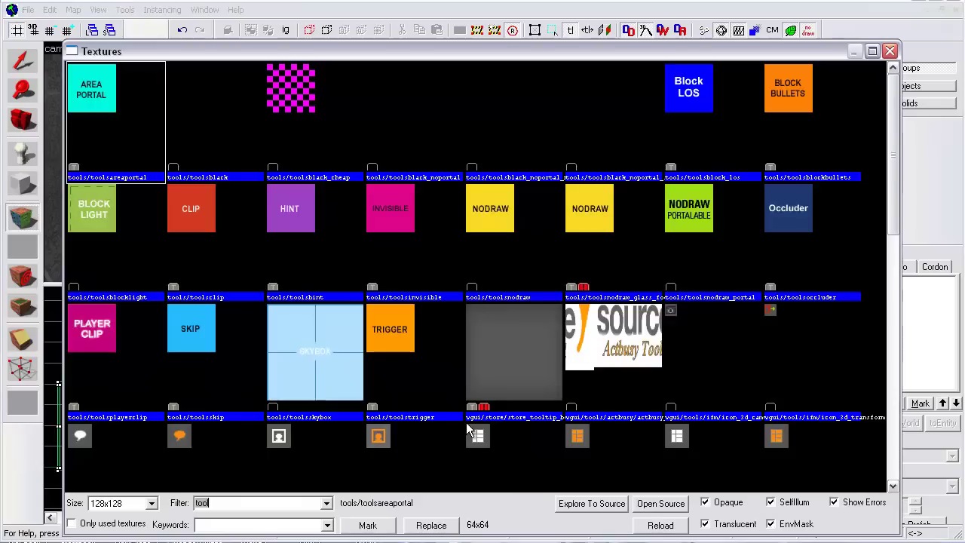
text(tiles)
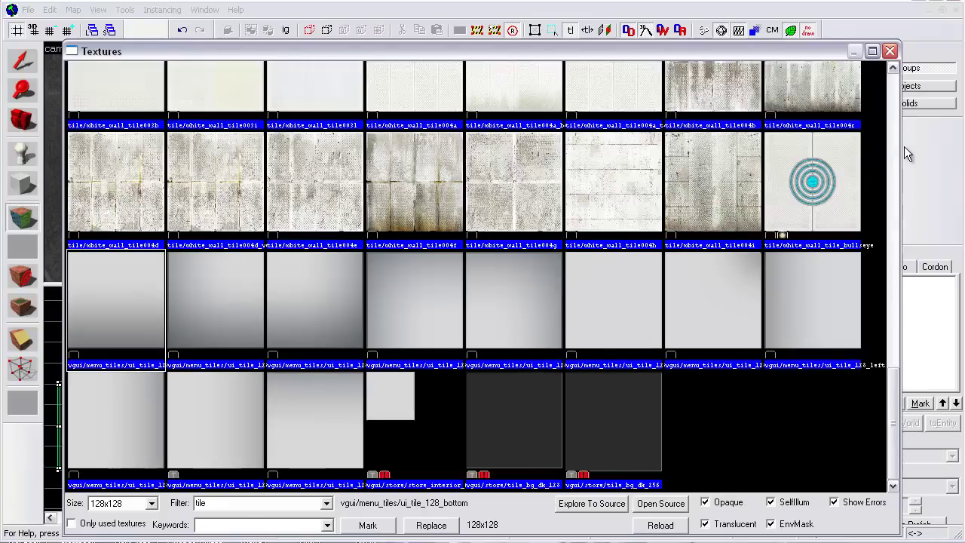
click(803, 189)
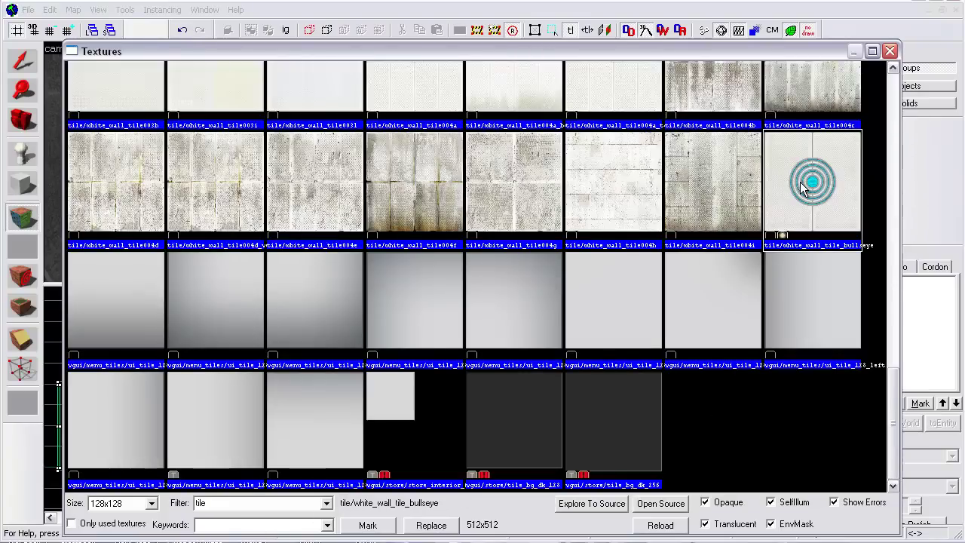
double_click(803, 190)
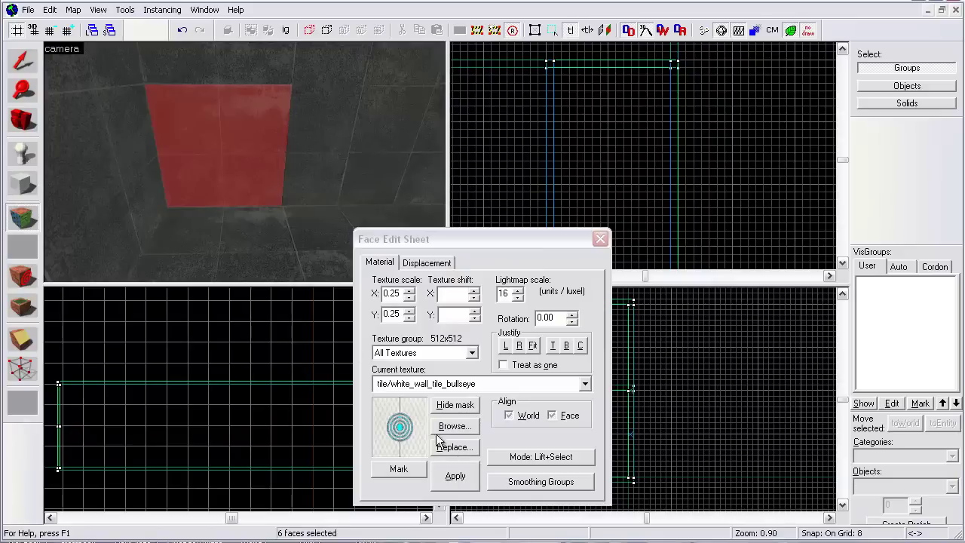
right_click(223, 150)
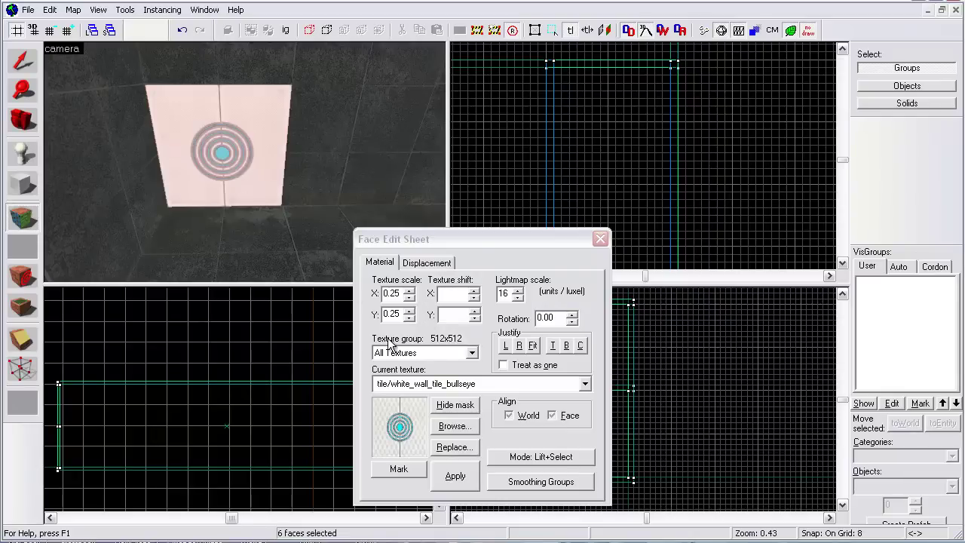
Try applying tile/white_wall_tile_bullseye to all six selected faces of the lower block and check it from outside the room
key(z)
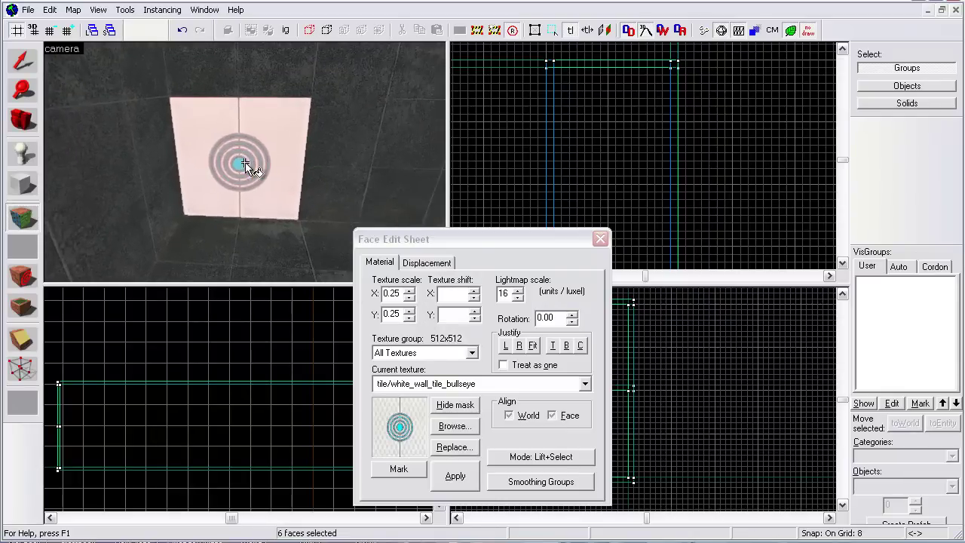
key(Right)
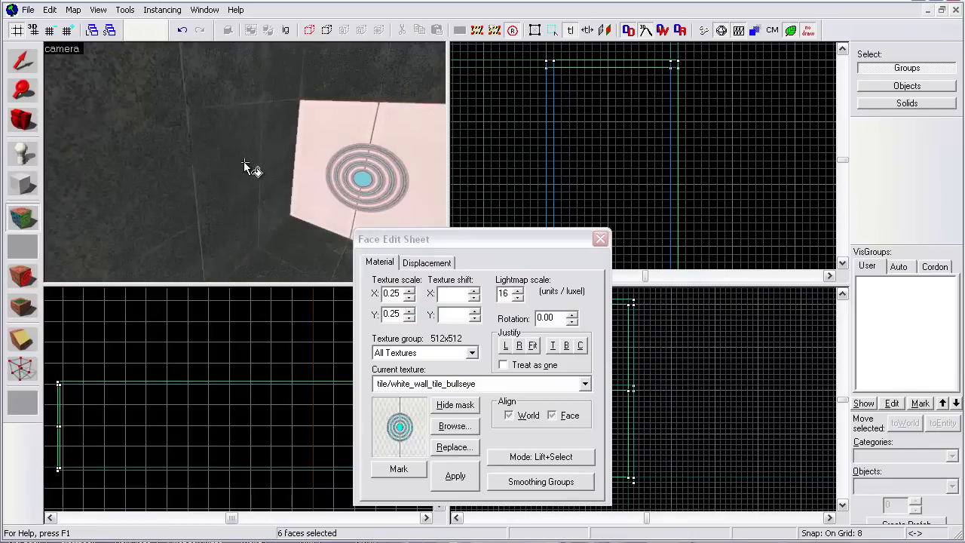
key(Right)
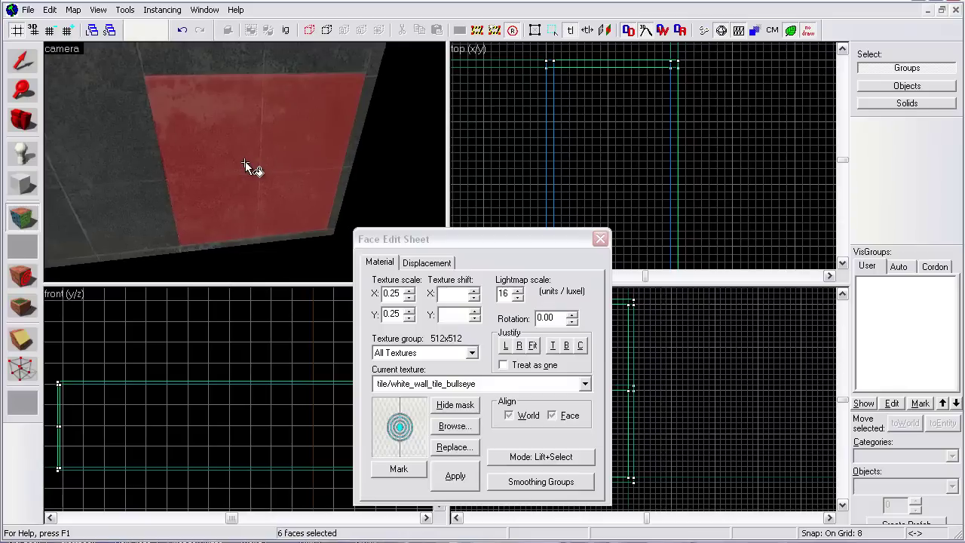
key(Right)
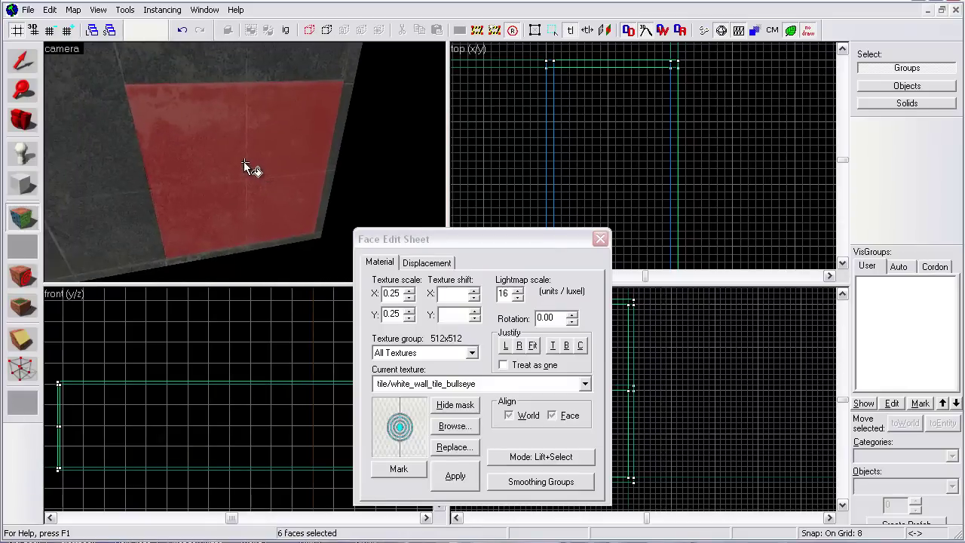
key(Left)
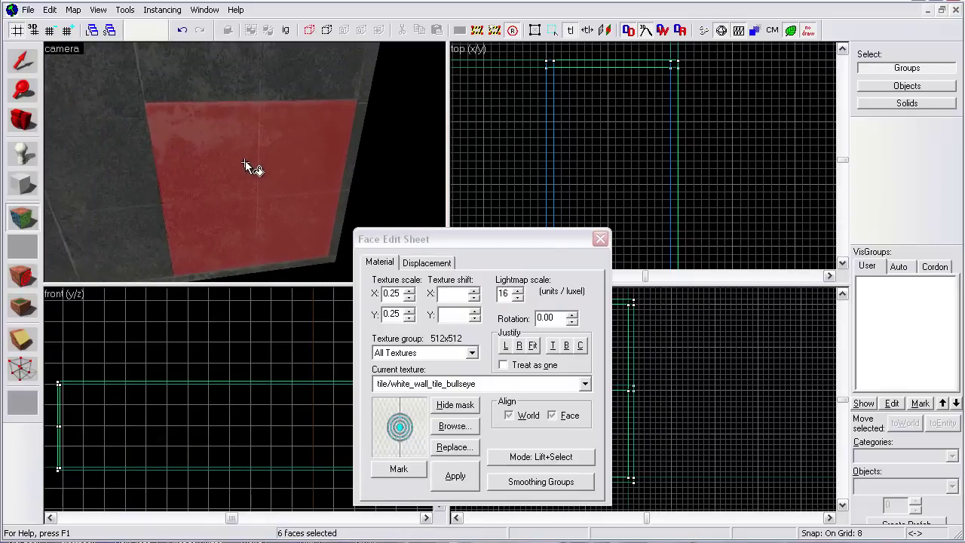
click(459, 478)
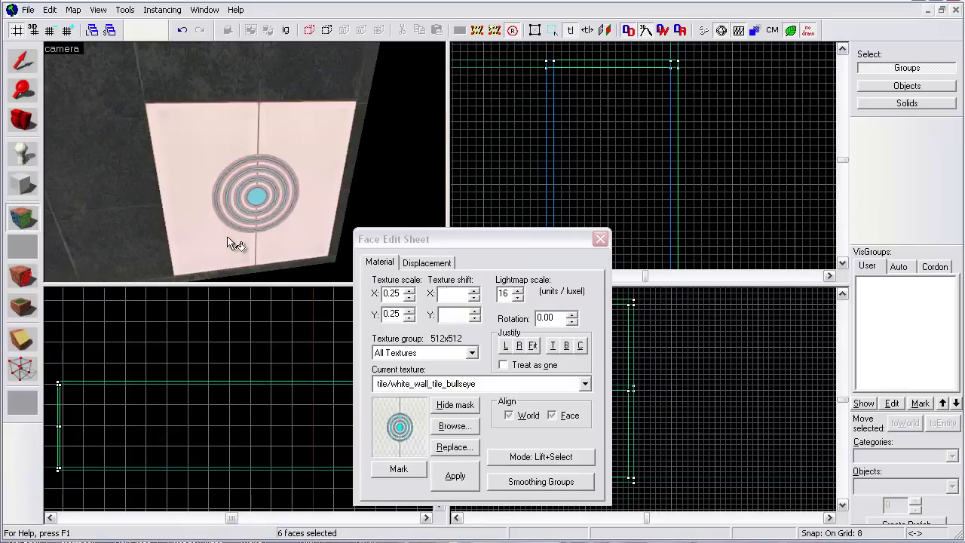
key(Left)
key(w)
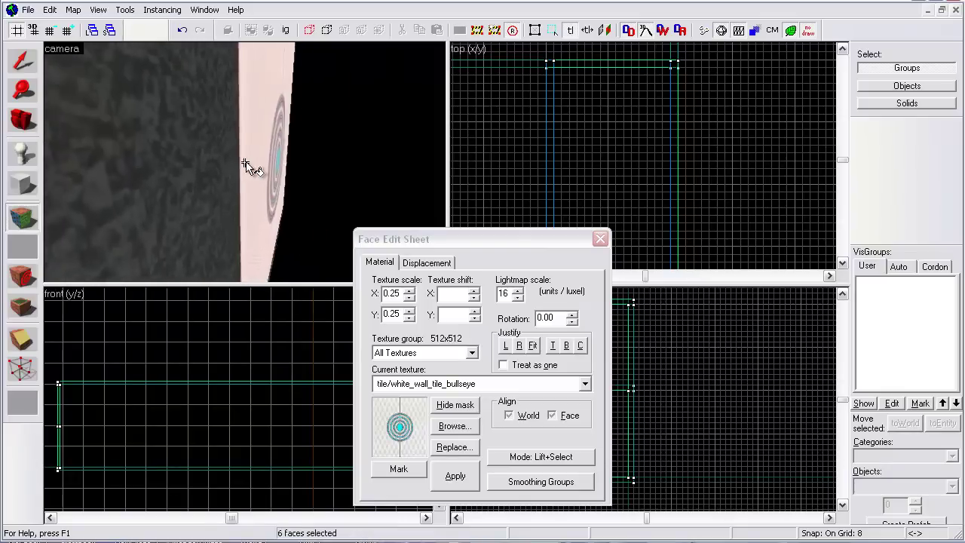
key(a)
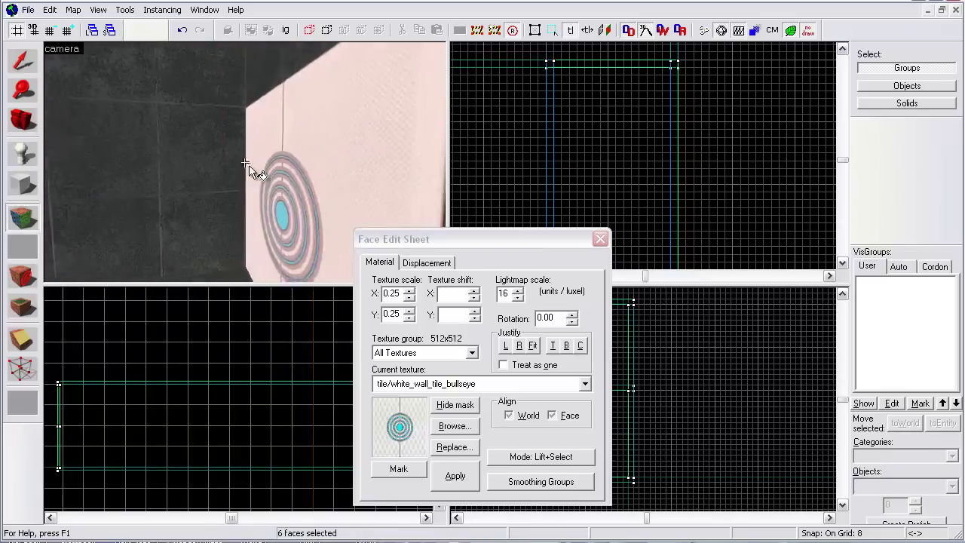
Undo the bullseye texture just applied to the lower block's outer faces
key(Right)
key(Right)
key(z)
key(d)
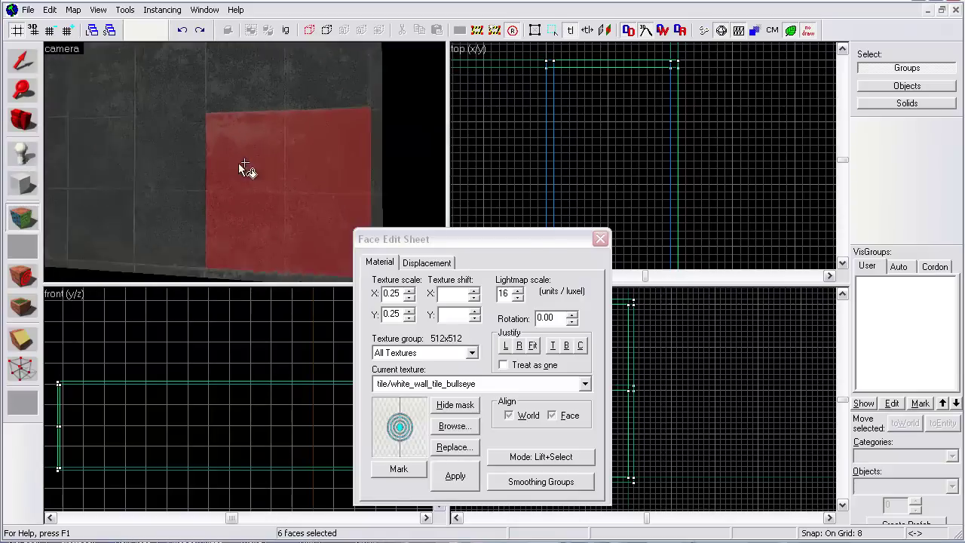
key(Page_Down)
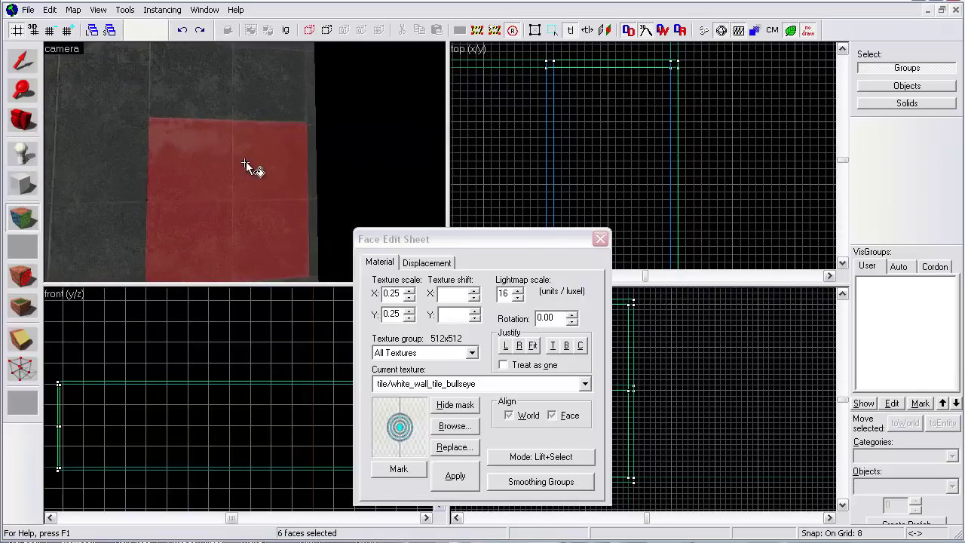
Close the face editor and shorten the first room's side wall to 968 units, leaving a gap beside the corridor doorway
key(w)
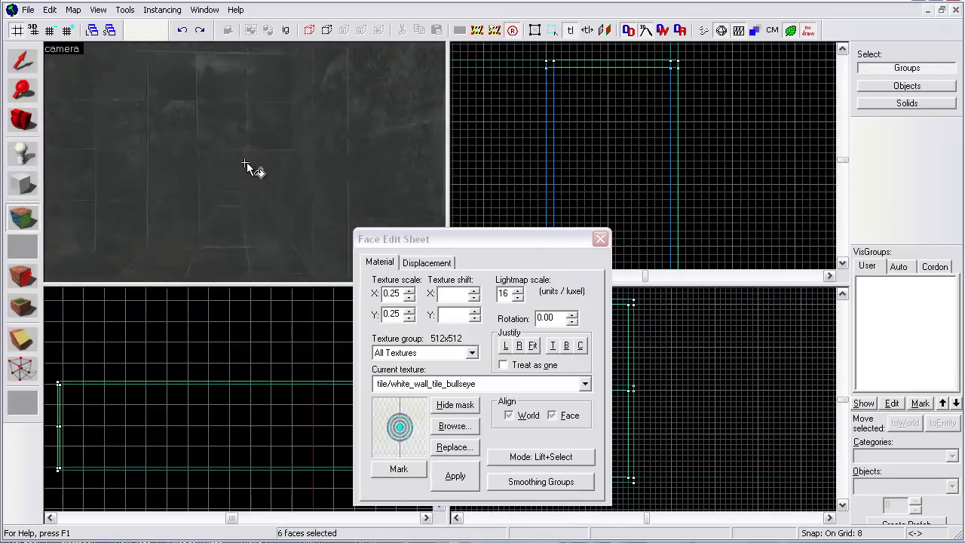
key(w)
key(z)
click(601, 240)
key(Page_Up)
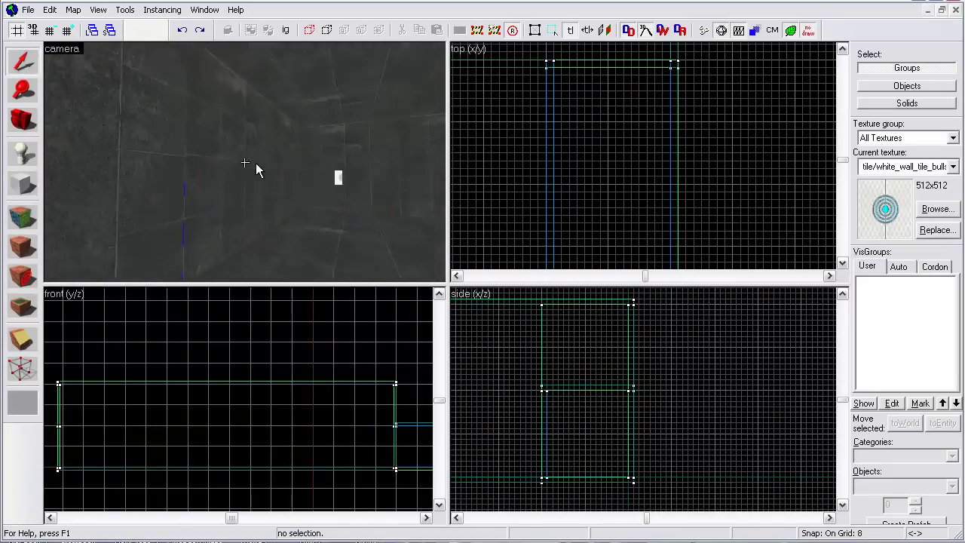
key(Page_Down)
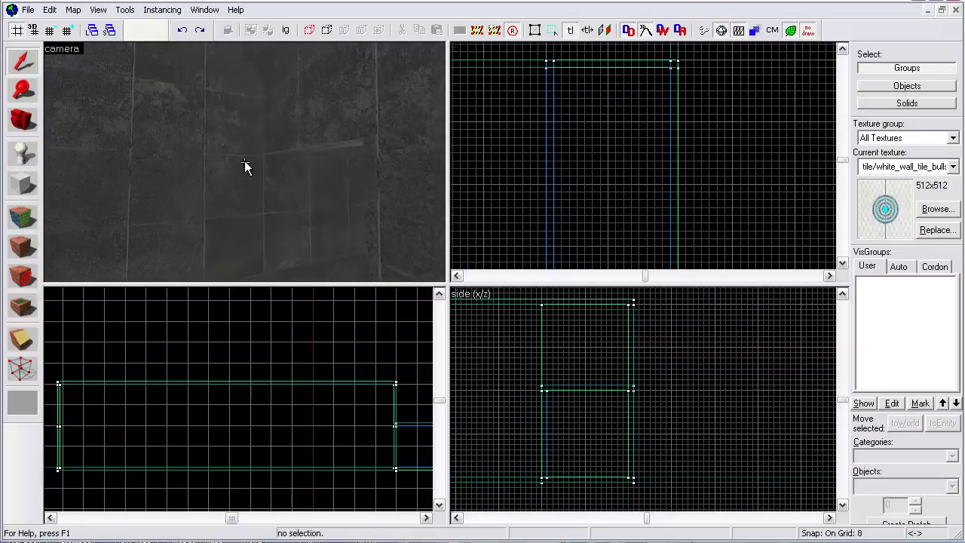
click(263, 175)
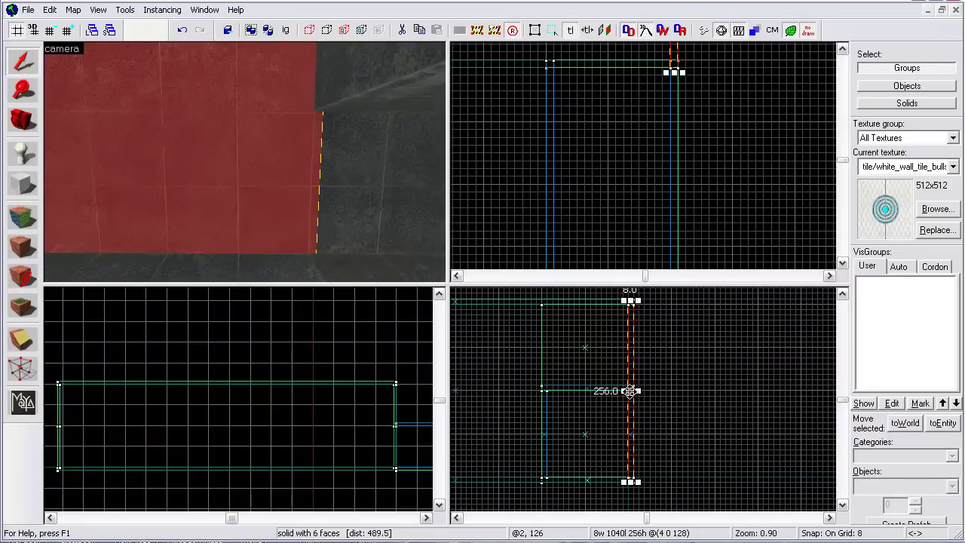
scroll(676, 212, down, 6)
scroll(699, 140, up, 4)
scroll(645, 189, up, 4)
drag(661, 215, 664, 113)
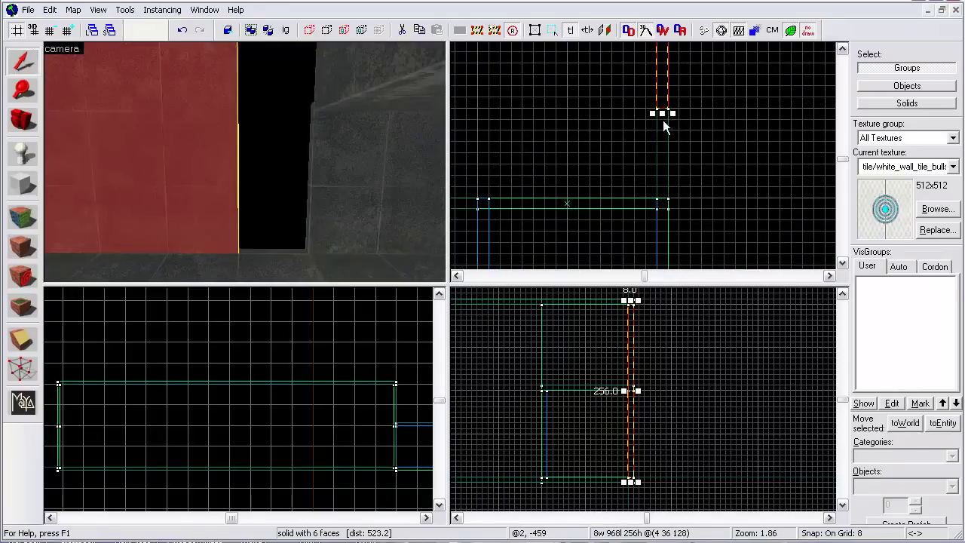
drag(662, 113, 662, 107)
Create a block 8 wide, 64 long and 128 high in the upper half of the gap in the side wall
scroll(280, 410, down, 6)
scroll(231, 419, up, 3)
scroll(269, 411, up, 5)
click(23, 185)
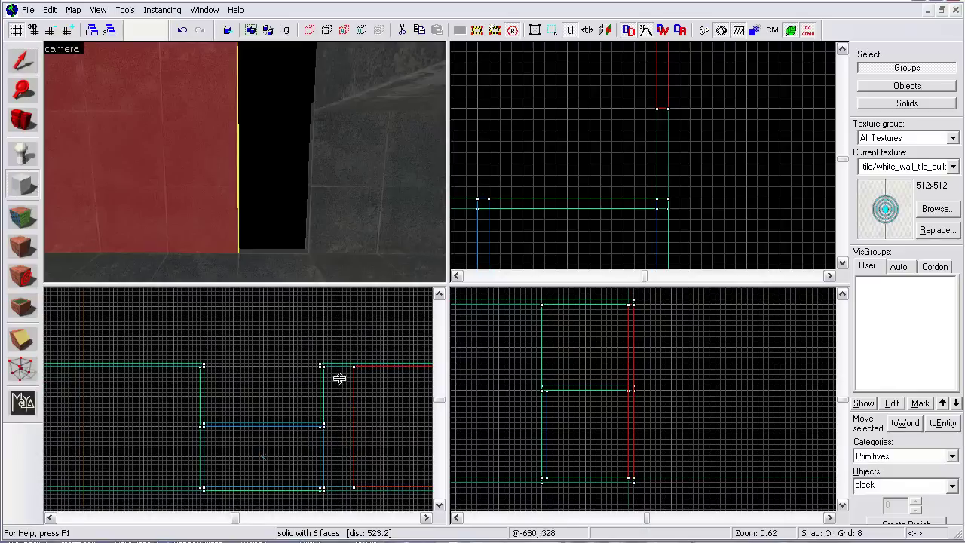
scroll(386, 428, up, 4)
drag(258, 420, 322, 295)
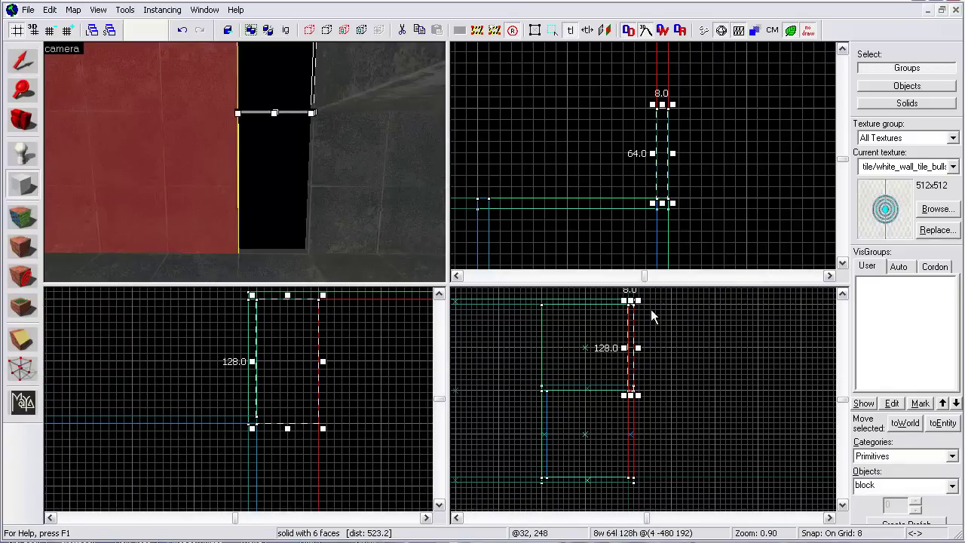
key(Return)
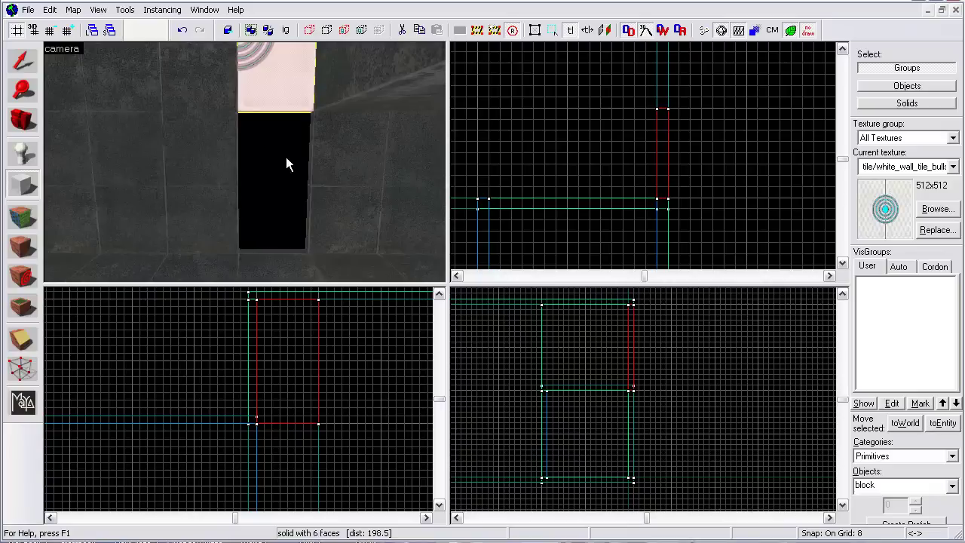
Apply tile/underground_black_tile_001a to all faces of the new upper block and close the face editor
click(23, 216)
click(584, 383)
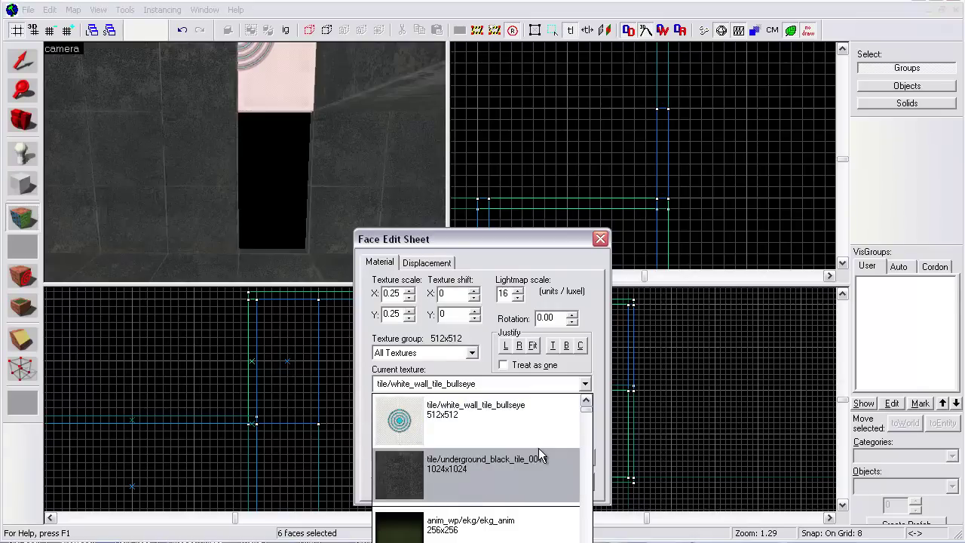
click(538, 450)
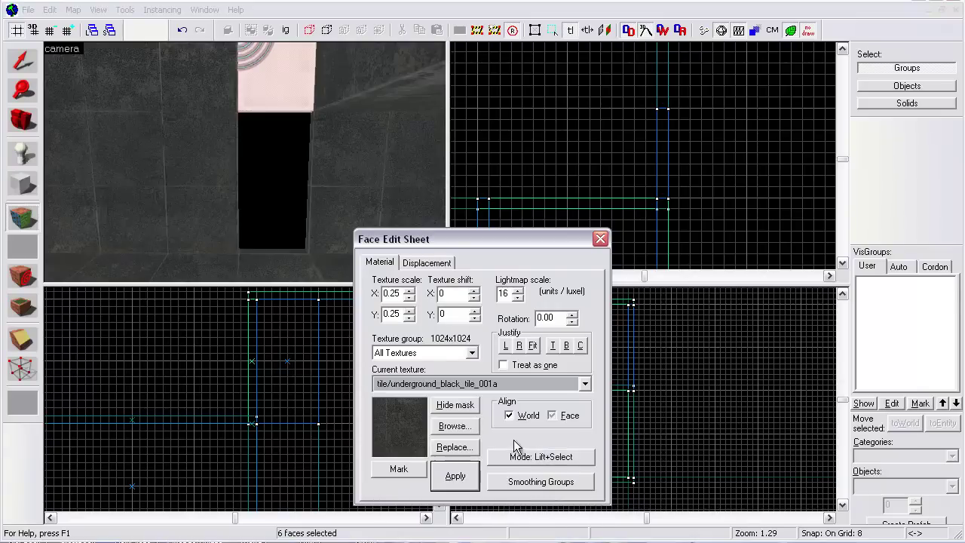
click(454, 476)
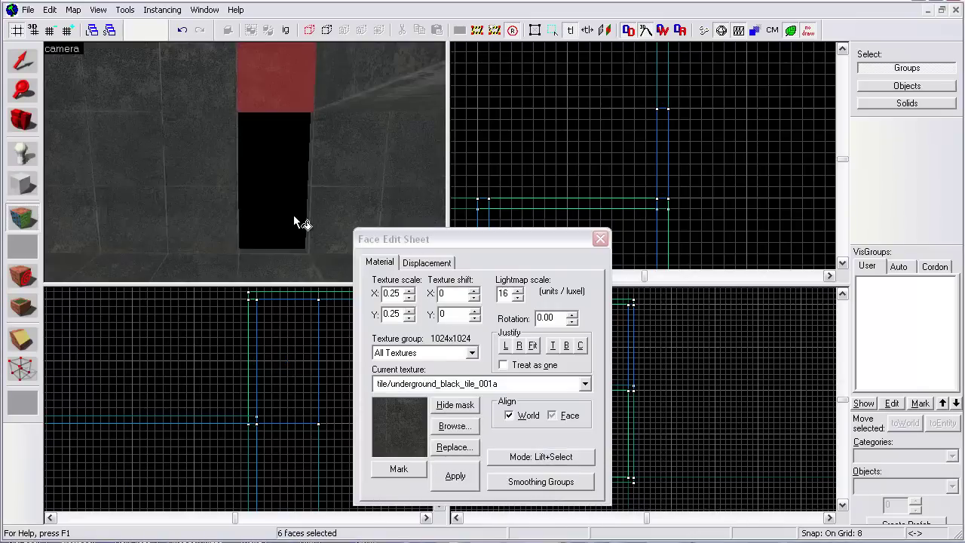
click(600, 238)
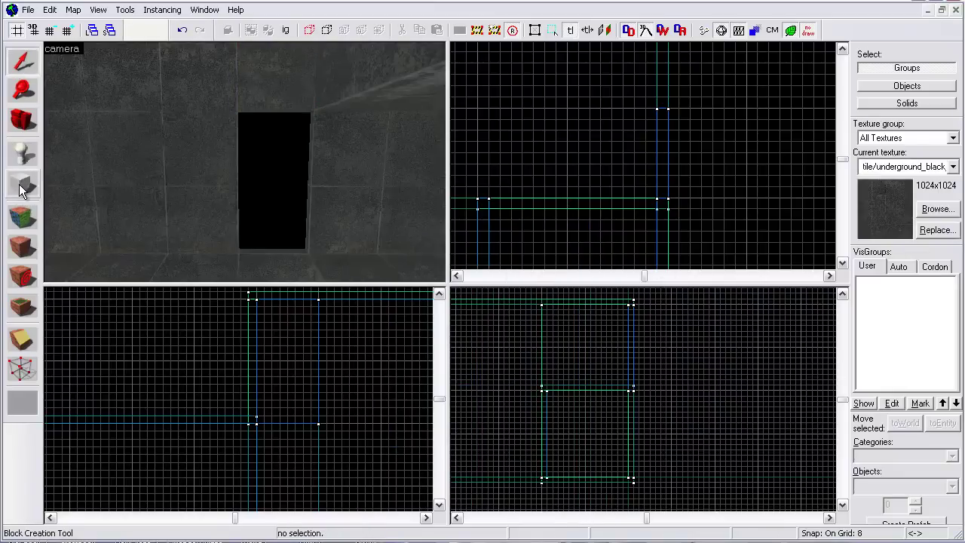
Choose tile/white_wall_tile001a in the texture browser as the current texture
click(952, 167)
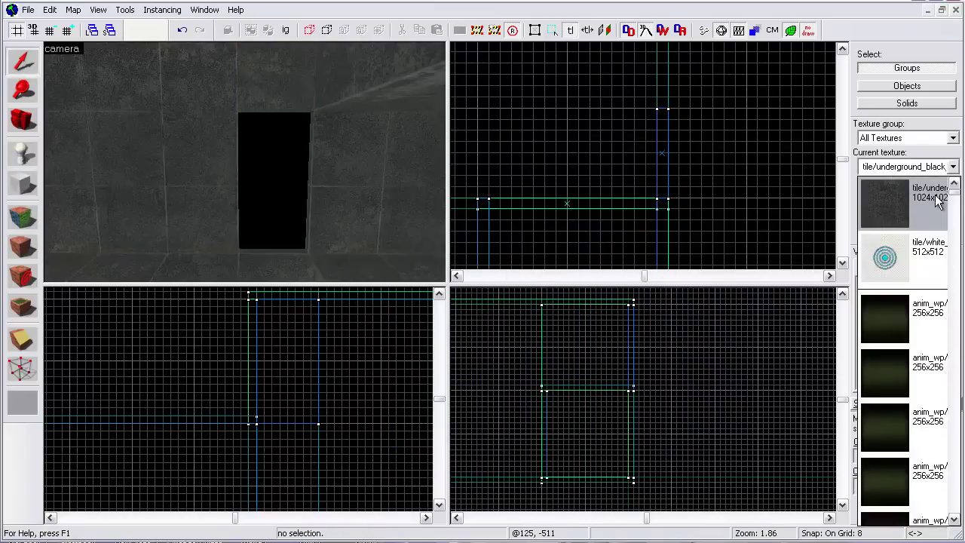
click(946, 194)
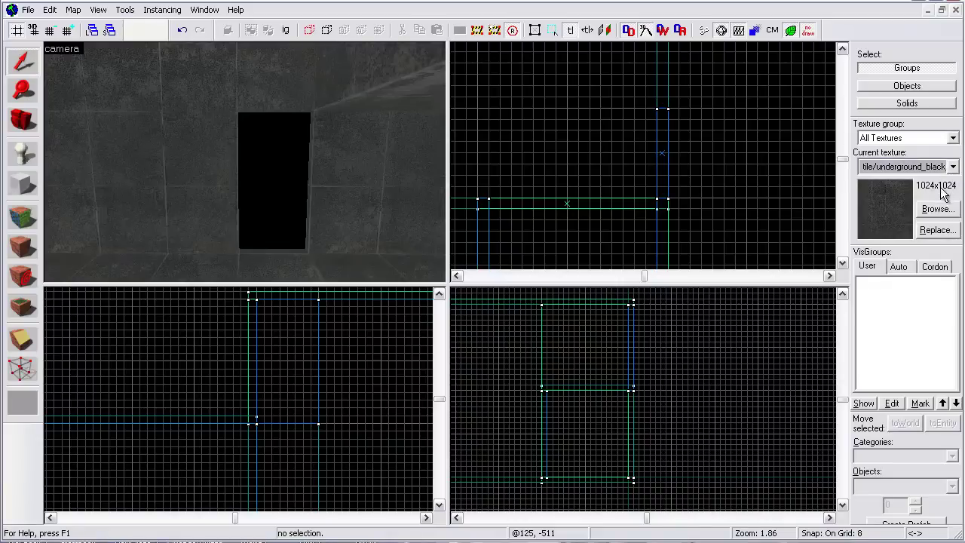
click(935, 210)
drag(890, 203, 893, 216)
double_click(832, 388)
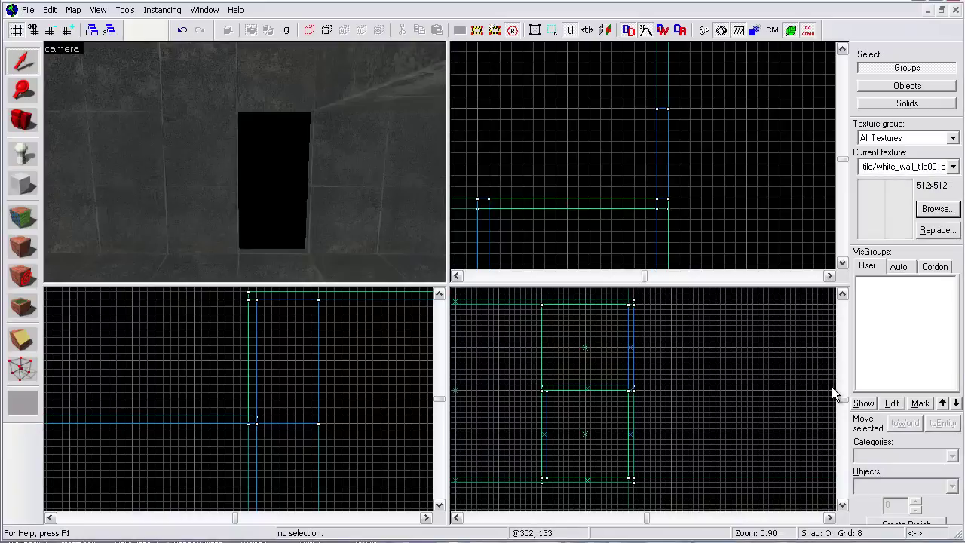
Fill the lower half of the side wall gap with a block 8 wide, 64 long and 128 high
click(18, 190)
click(20, 190)
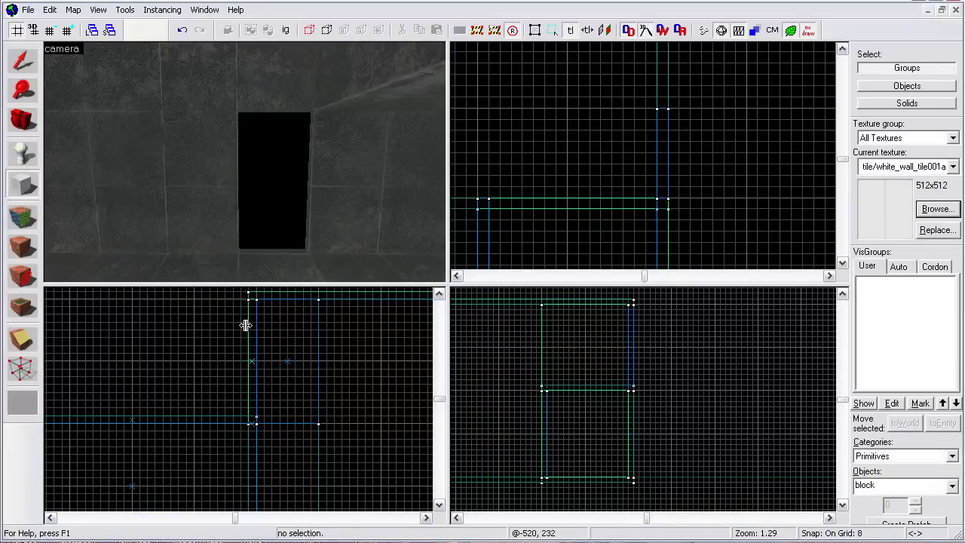
scroll(232, 396, down, 1)
scroll(248, 501, up, 1)
scroll(124, 389, down, 3)
scroll(194, 490, up, 3)
drag(198, 330, 262, 454)
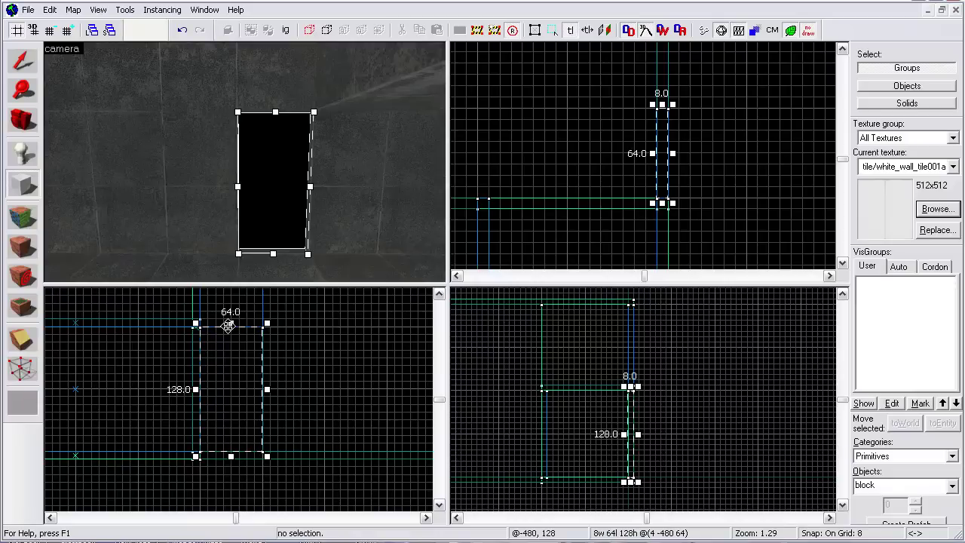
key(Return)
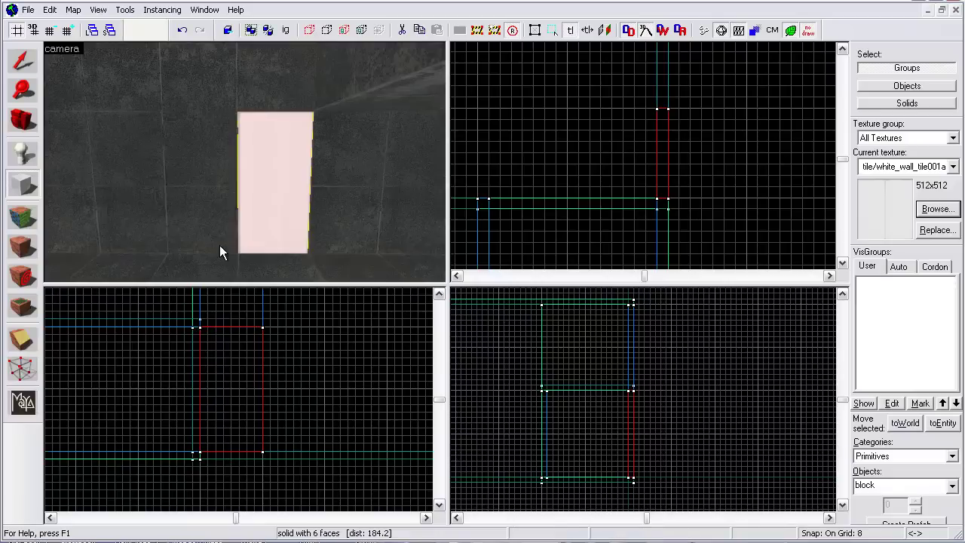
Make the middle of the three metal/underground_black_tile textures the current texture and activate the Block tool
click(23, 62)
key(z)
key(w)
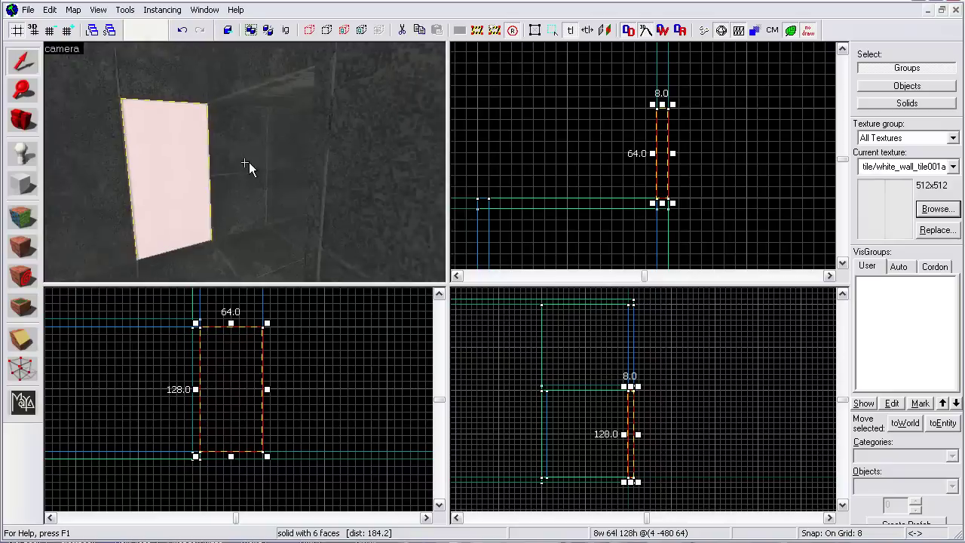
key(z)
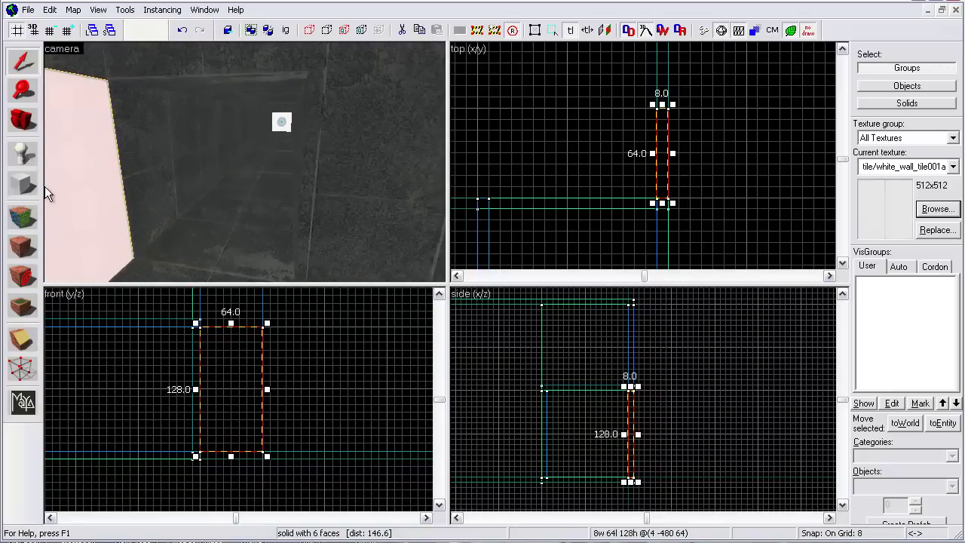
click(953, 167)
click(948, 215)
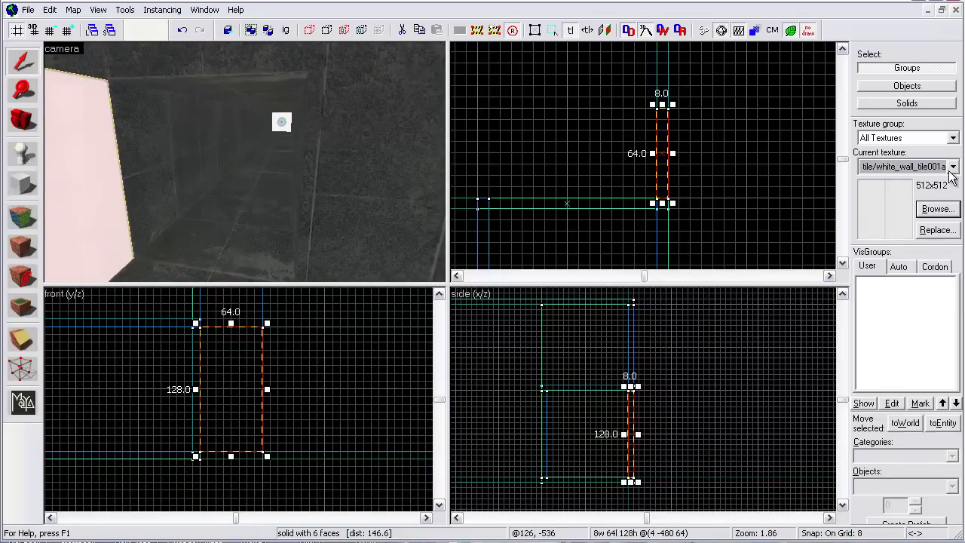
click(939, 210)
drag(891, 310, 887, 75)
scroll(877, 91, down, 5)
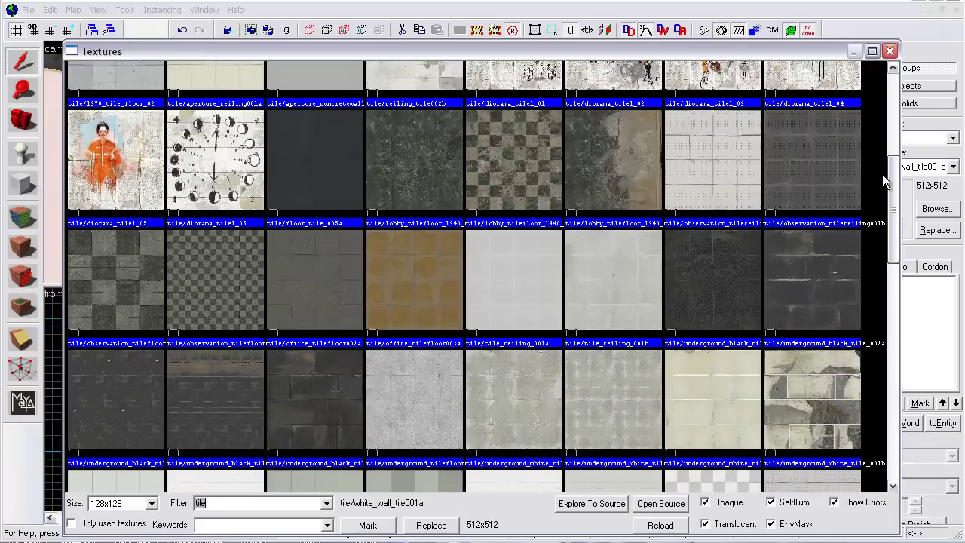
drag(894, 231, 878, 57)
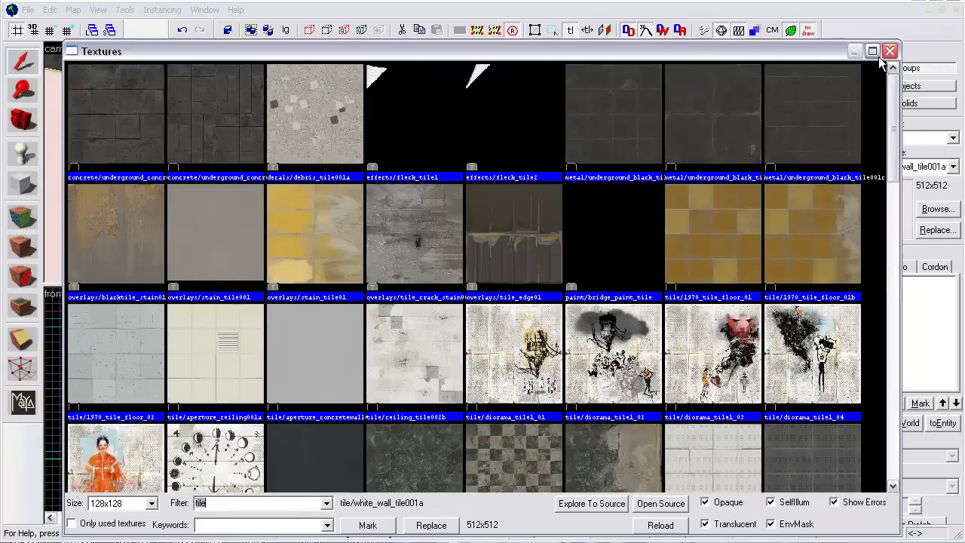
double_click(697, 112)
drag(340, 184, 248, 168)
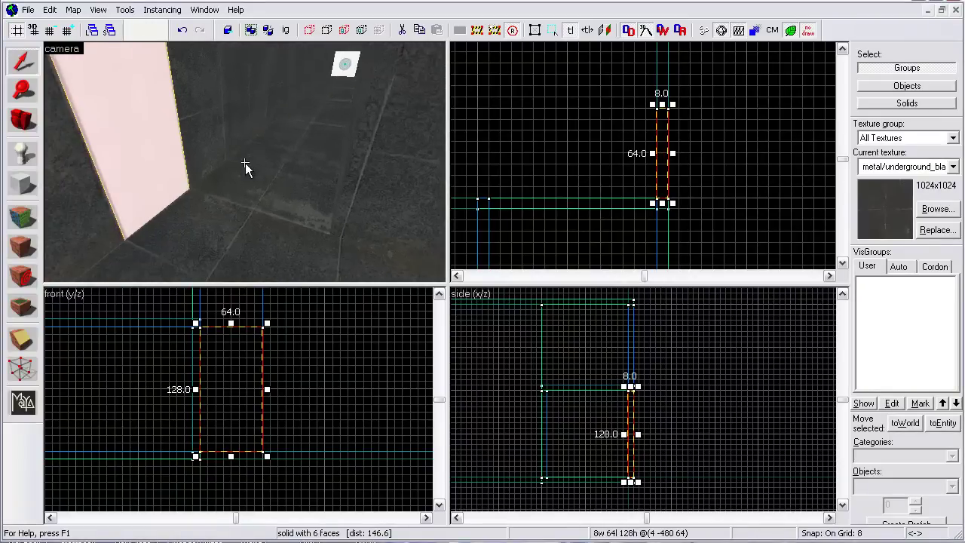
click(25, 186)
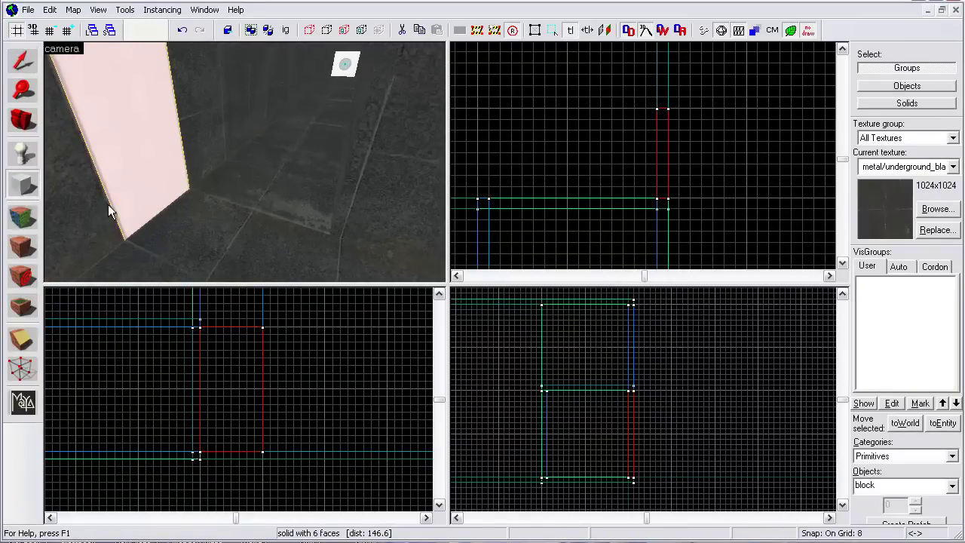
Create a block 120 wide, 8 long and 40 high across the upper part of the corridor opening
scroll(508, 204, up, 2)
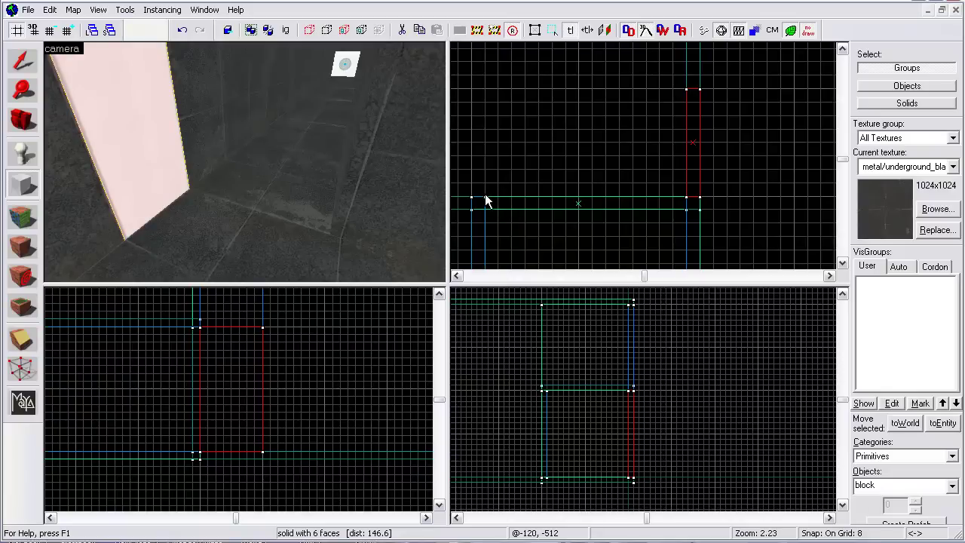
drag(486, 200, 688, 208)
scroll(579, 427, up, 3)
scroll(571, 408, down, 3)
scroll(588, 319, up, 4)
scroll(595, 356, down, 2)
mouse_move(601, 304)
mouse_down()
mouse_move(601, 391)
mouse_move(612, 364)
mouse_move(607, 318)
mouse_up()
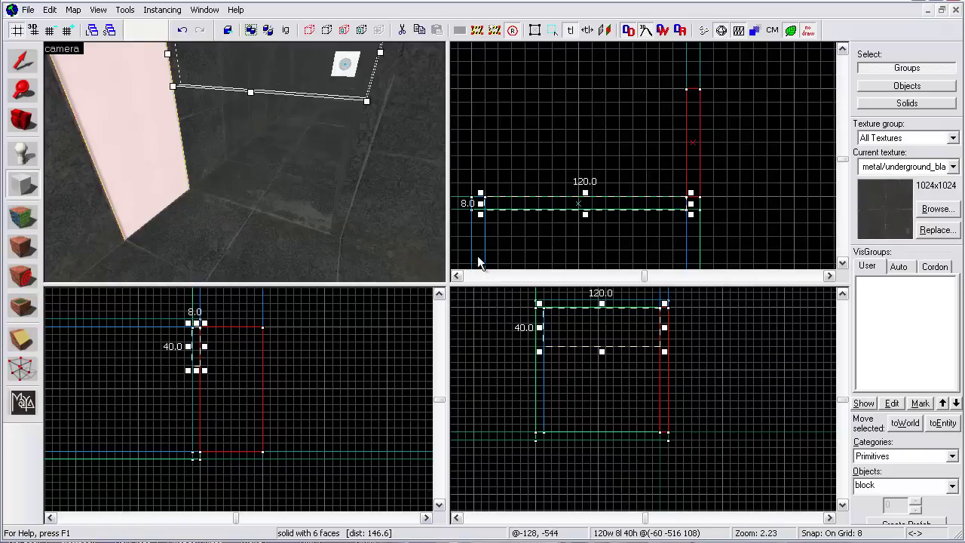
key(Return)
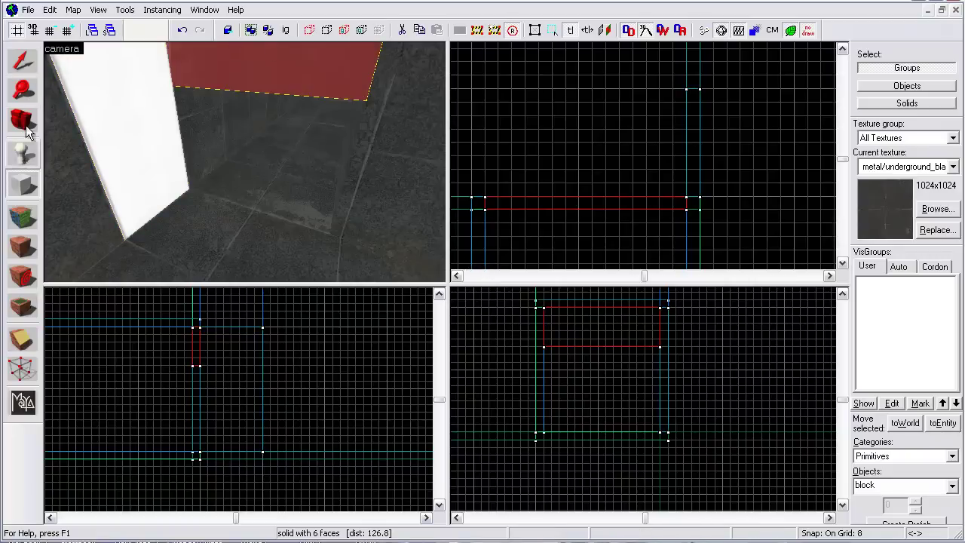
Copy the new block straight down to the floor of the corridor opening and select both blocks together
click(23, 60)
drag(598, 319, 598, 405)
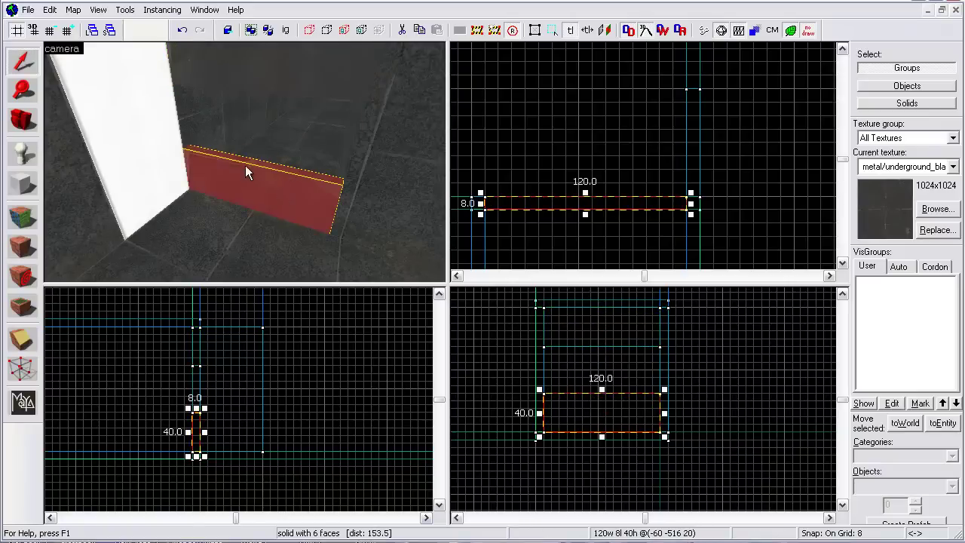
key(z)
key(w)
key(s)
ctrl+click(235, 104)
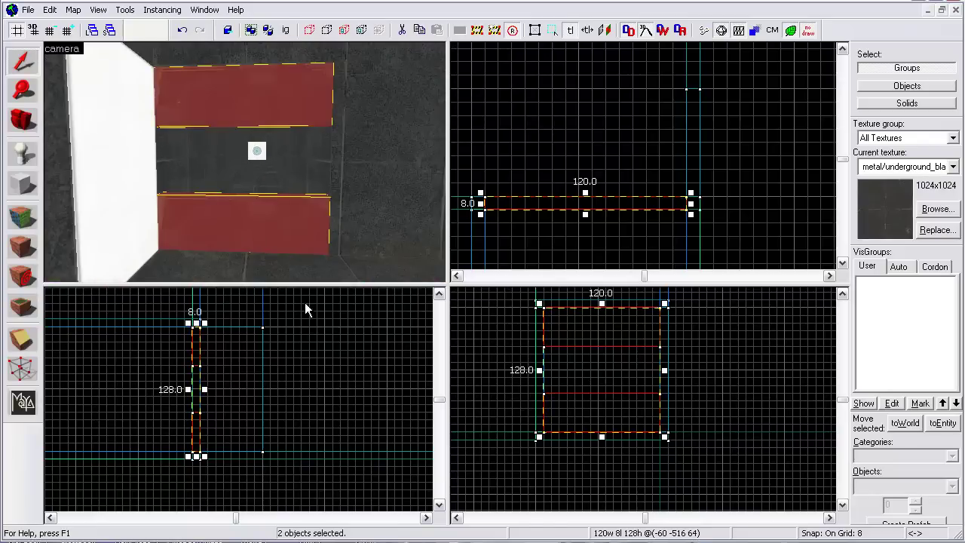
scroll(263, 416, down, 4)
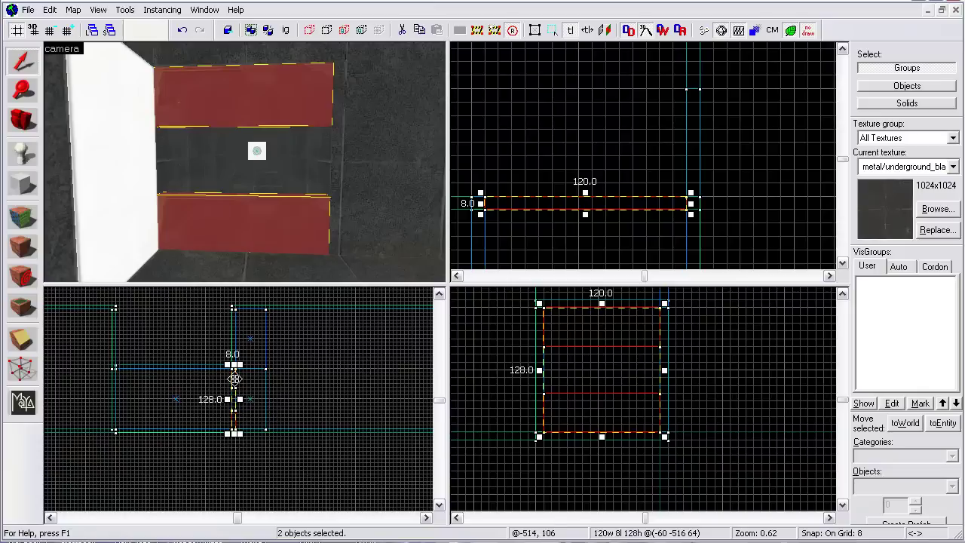
drag(234, 378, 115, 378)
key(z)
key(w)
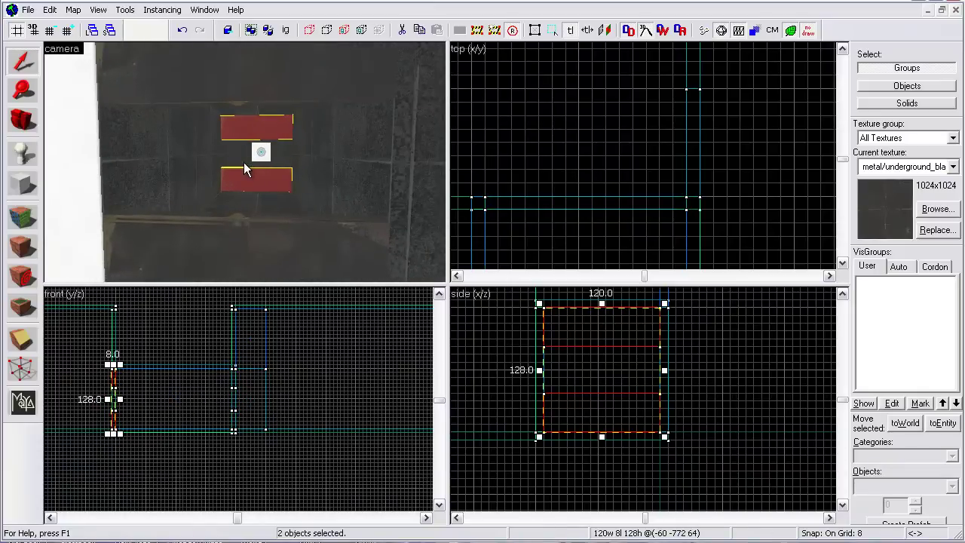
key(Escape)
Stretch the upper and lower blocks together to 256 long so they run the full corridor
click(245, 243)
ctrl+click(230, 68)
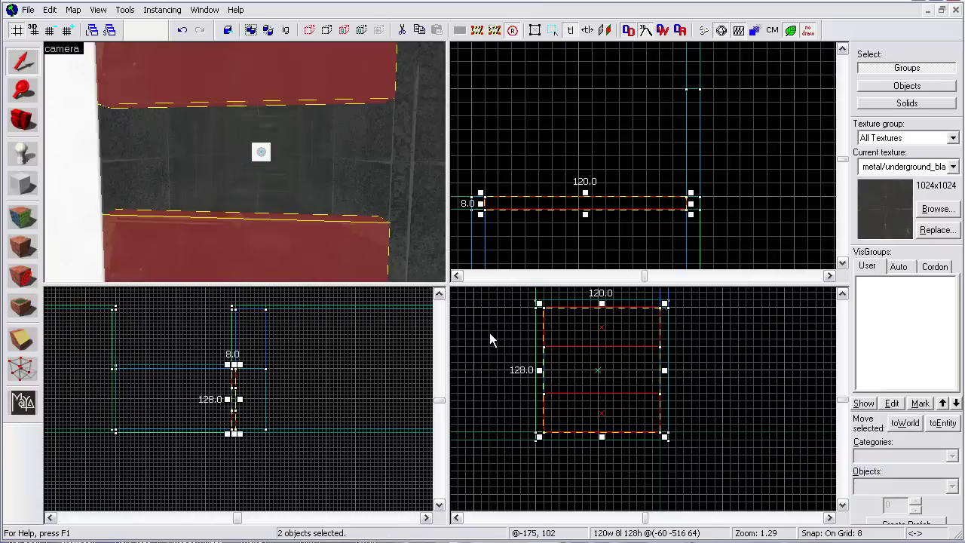
drag(227, 399, 111, 399)
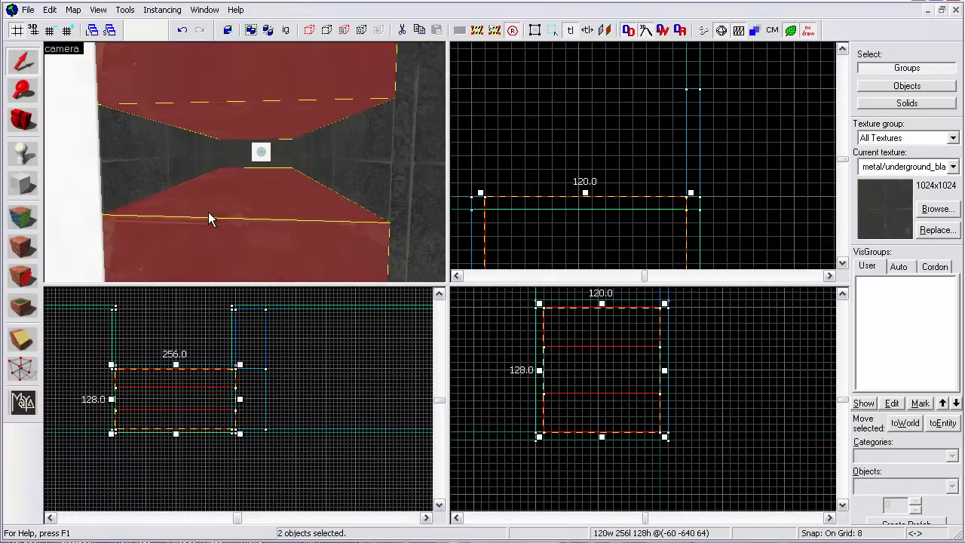
key(z)
key(z)
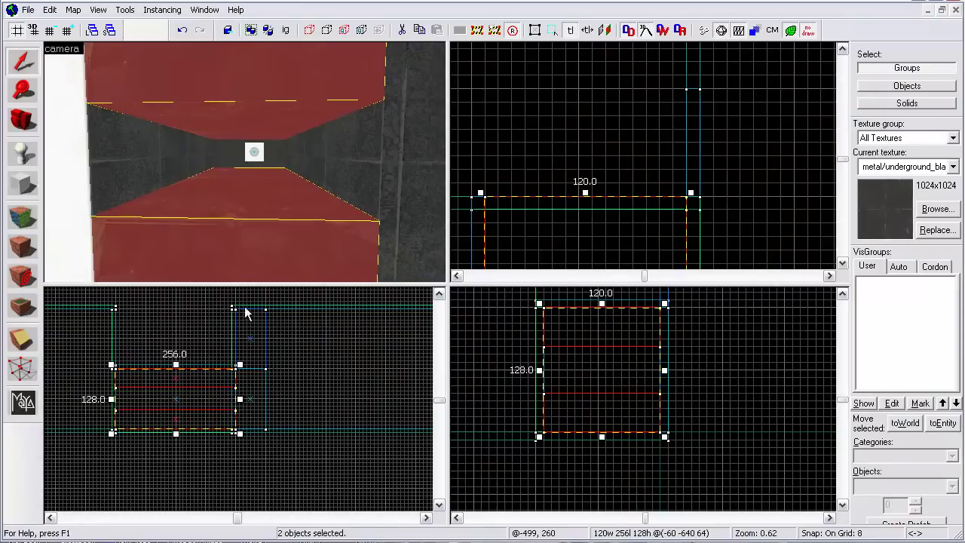
Create a block 40 wide, 256 long and 48 high along one corridor side, between the upper and lower blocks
scroll(181, 435, up, 3)
click(34, 181)
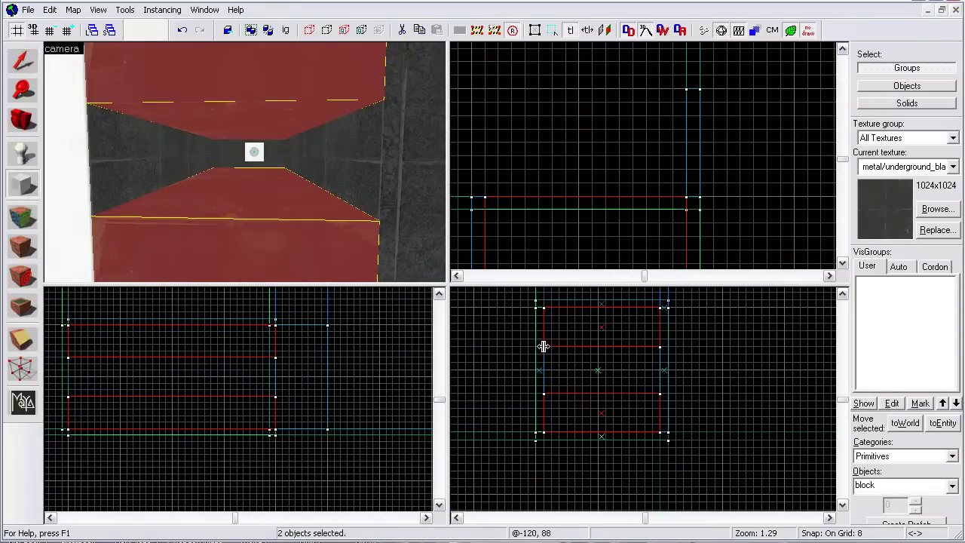
drag(543, 346, 586, 401)
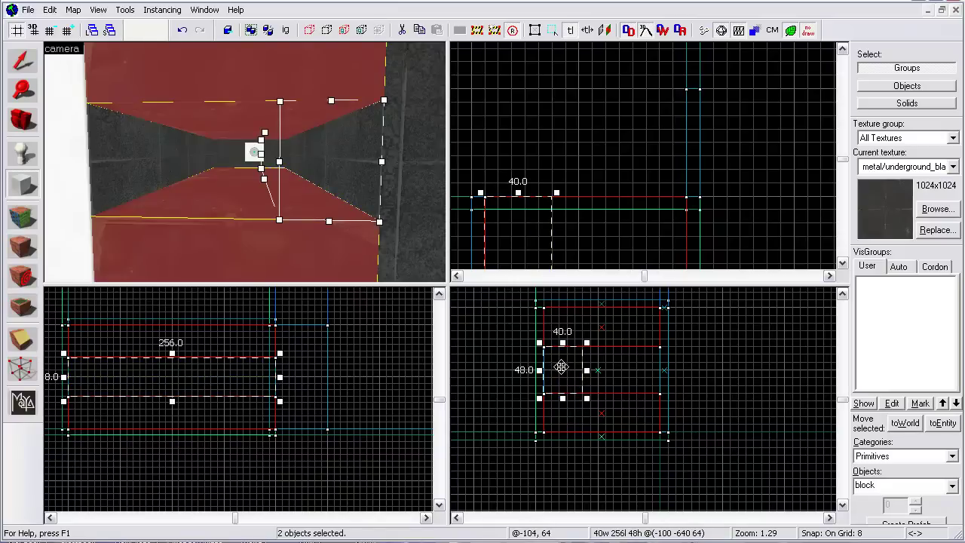
key(Return)
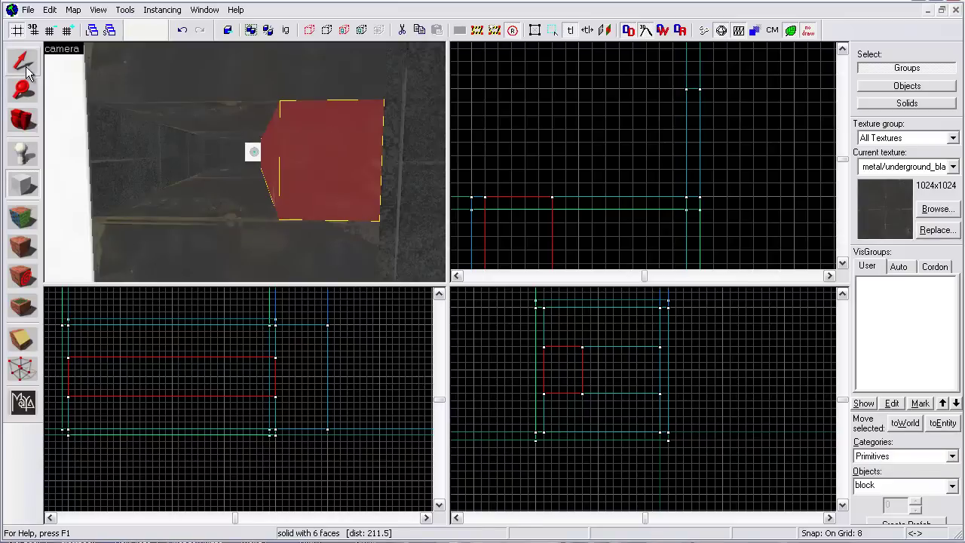
Copy the side block to the opposite side of the corridor, leaving a central square opening, and clear the selection
click(22, 61)
drag(560, 375, 639, 369)
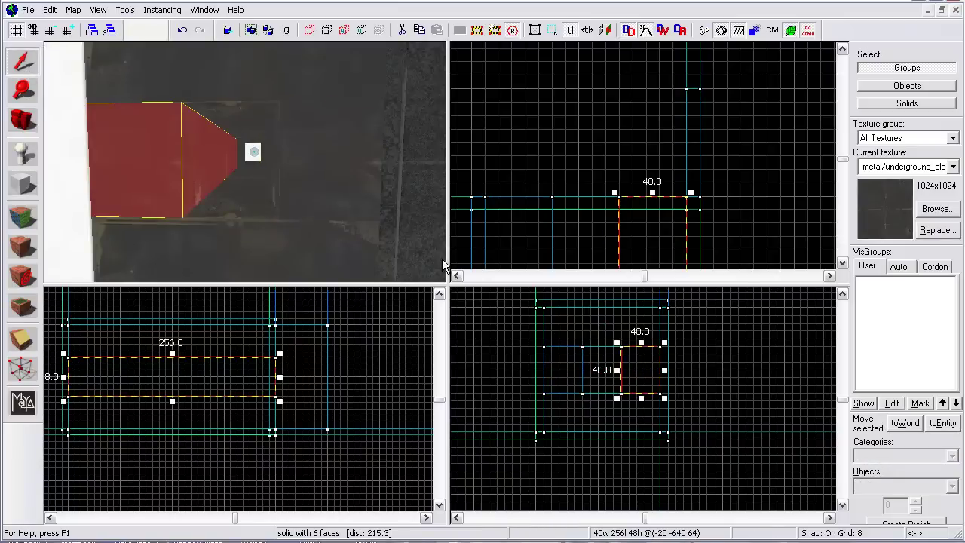
click(748, 166)
key(z)
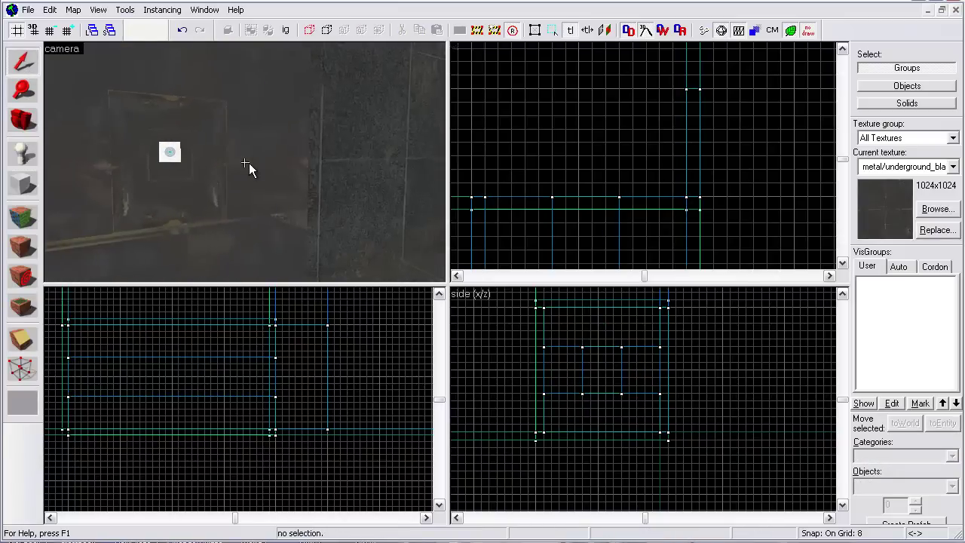
key(w)
key(s)
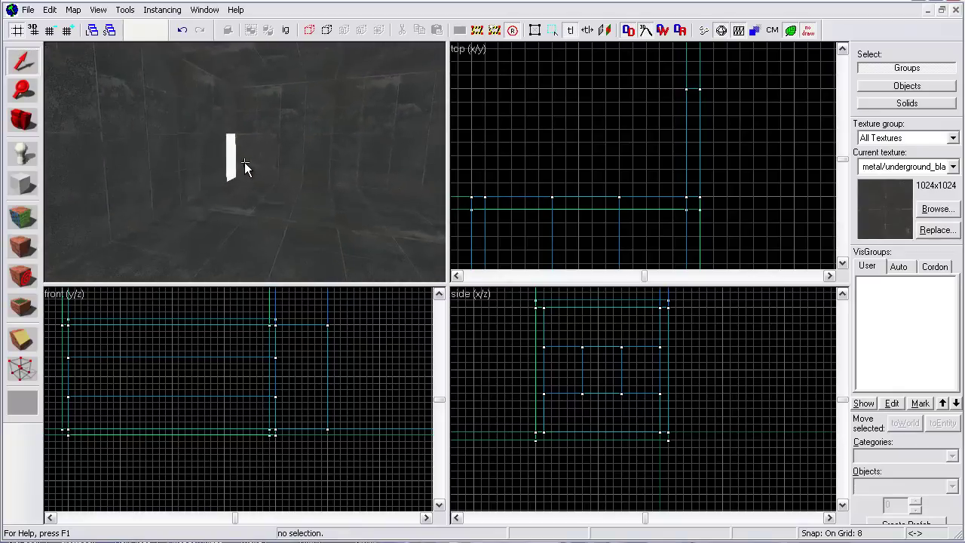
Select the four blocks around the square opening and extend them through the thickness of the far room's wall
key(w)
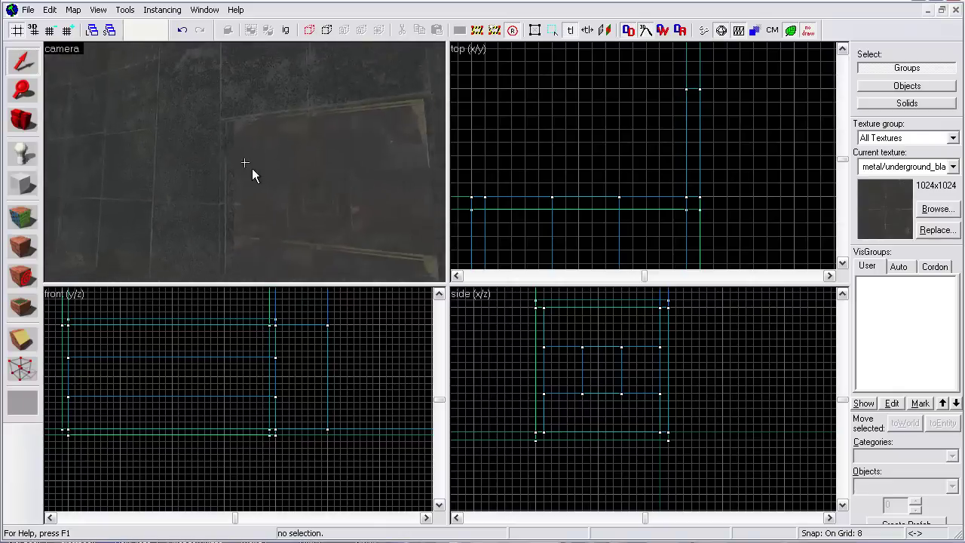
key(s)
key(w)
key(z)
click(260, 156)
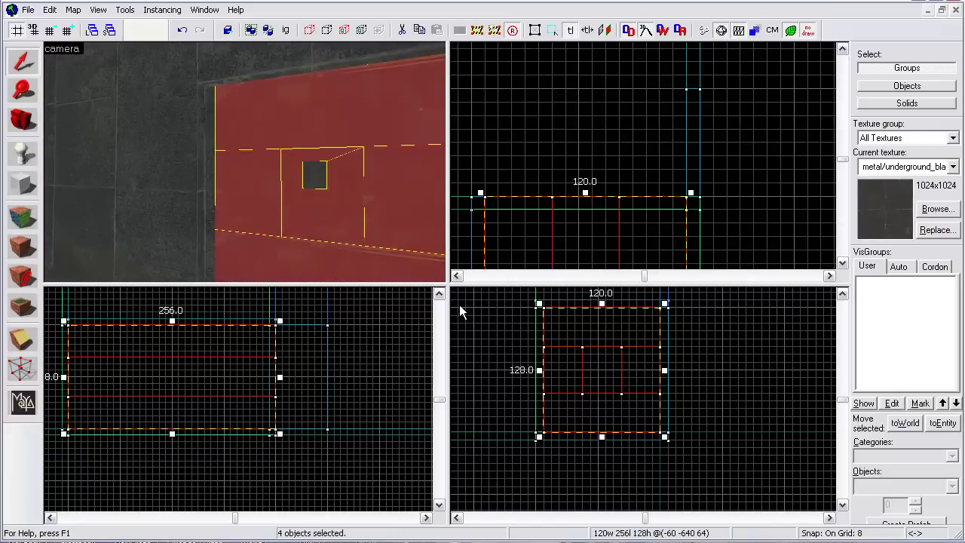
drag(64, 377, 59, 377)
click(535, 175)
Extend the corridor's outer side wall at its far end through the thickness of the far room's wall
key(z)
key(w)
key(w)
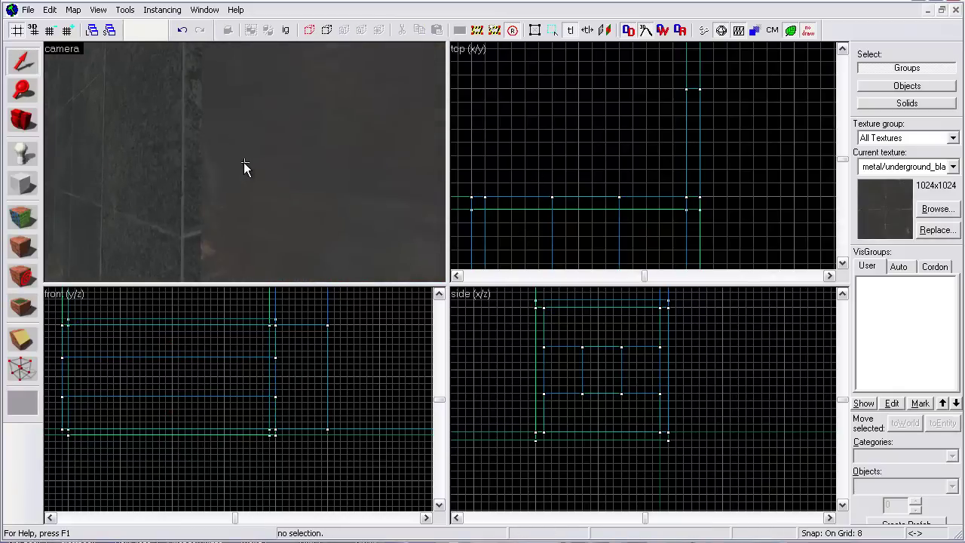
scroll(245, 166, down, 3)
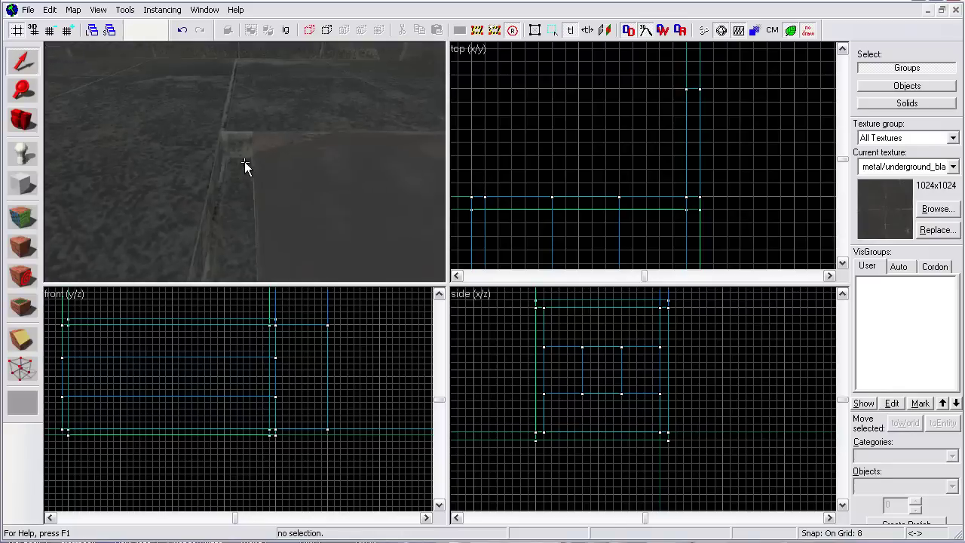
click(245, 213)
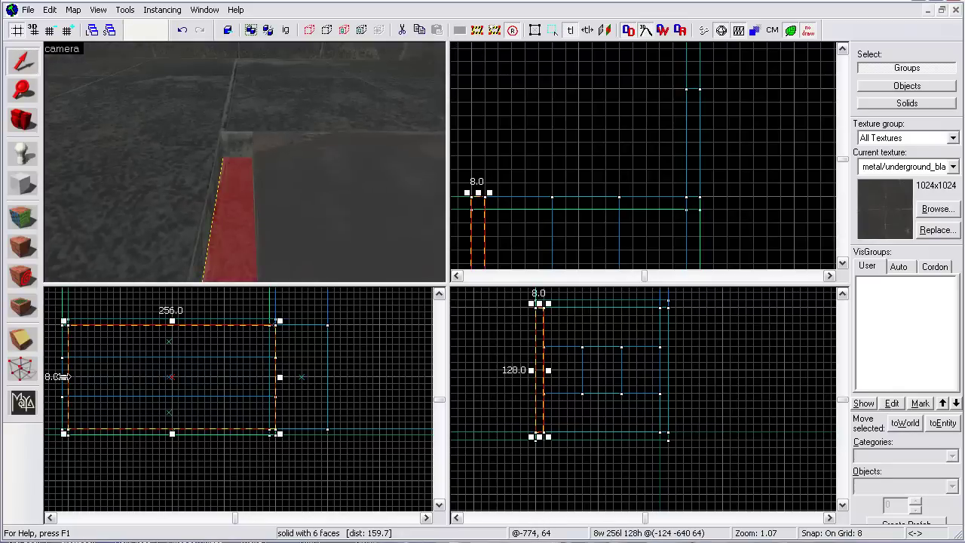
drag(64, 377, 58, 377)
click(568, 157)
Inspect the narrowed corridor and the rooms at its two ends in the 3D view
key(z)
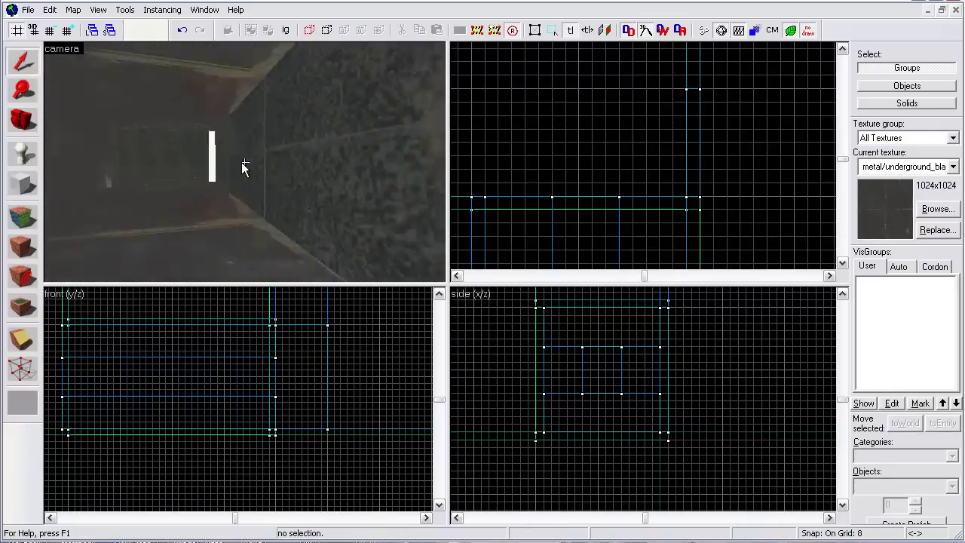
key(w)
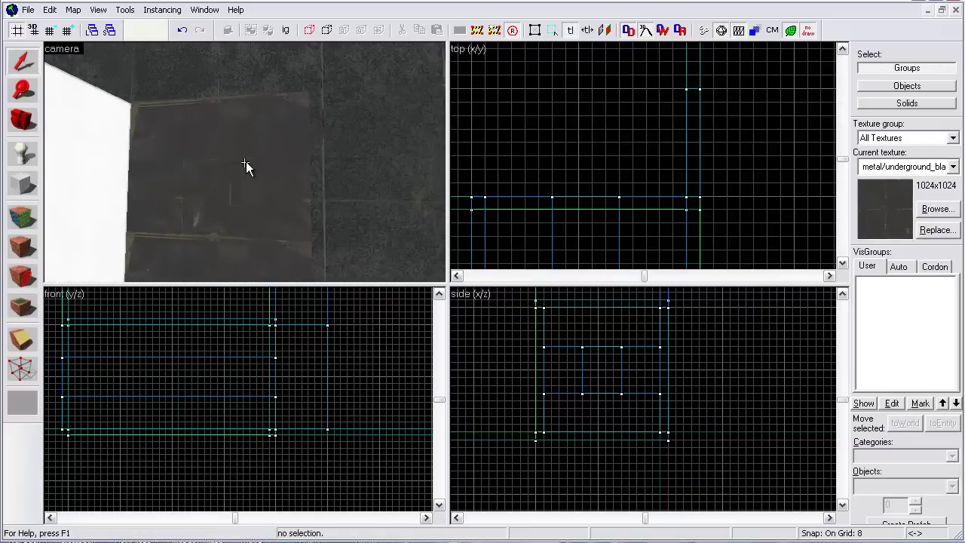
key(s)
key(w)
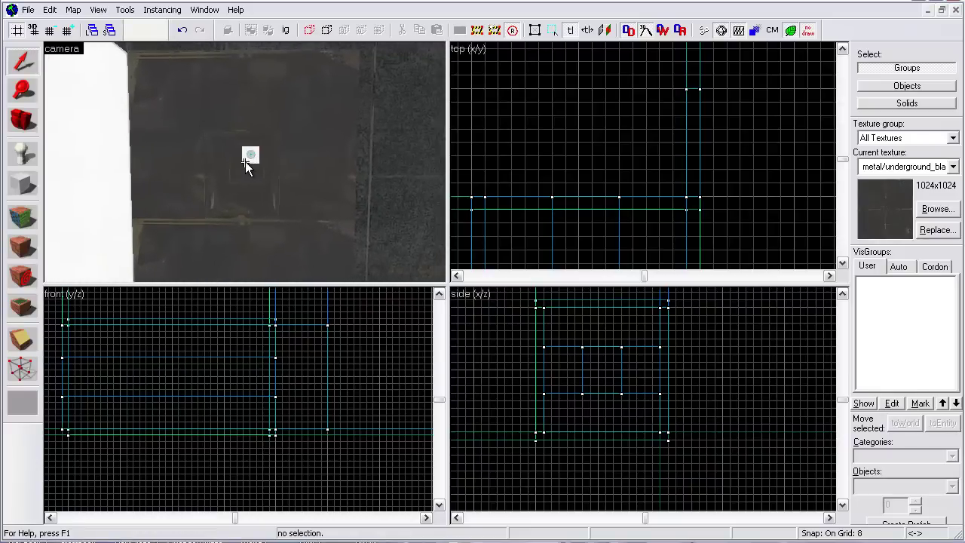
key(s)
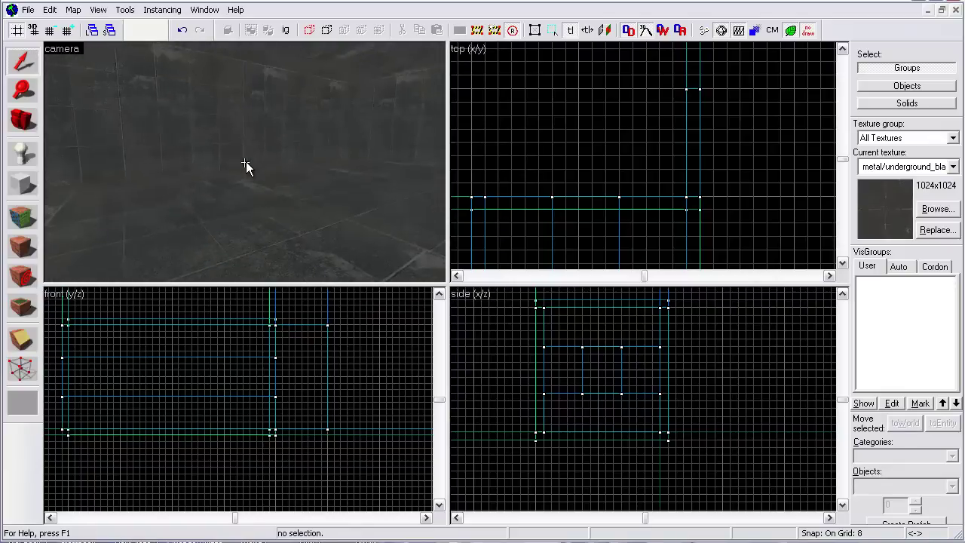
key(Left)
key(Left)
key(Left)
key(Left)
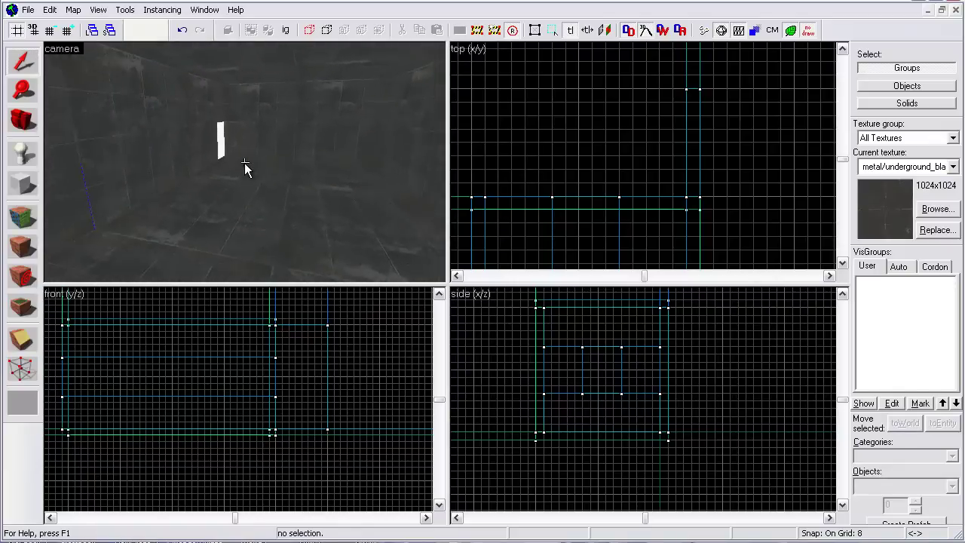
key(z)
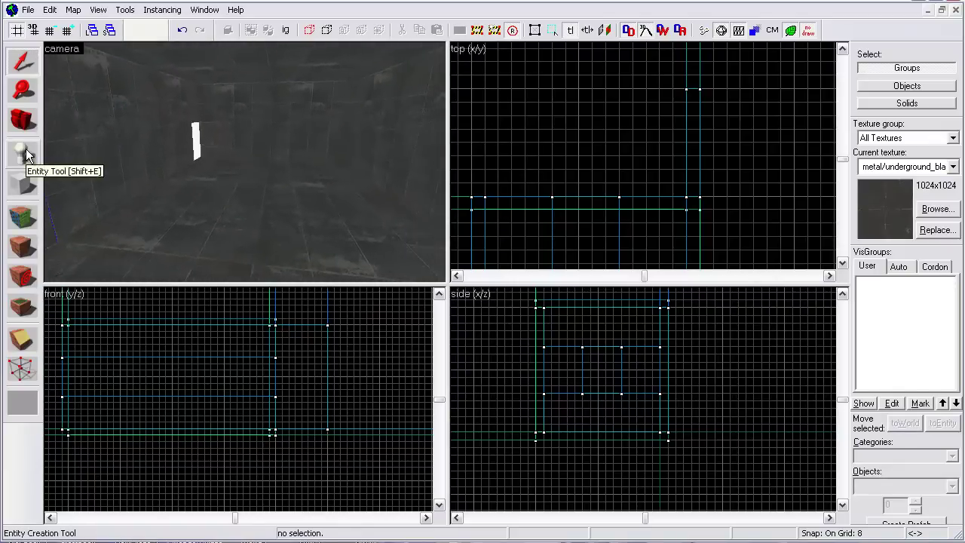
Place an info_player_start entity on the floor of the room with the white wall panel
click(27, 154)
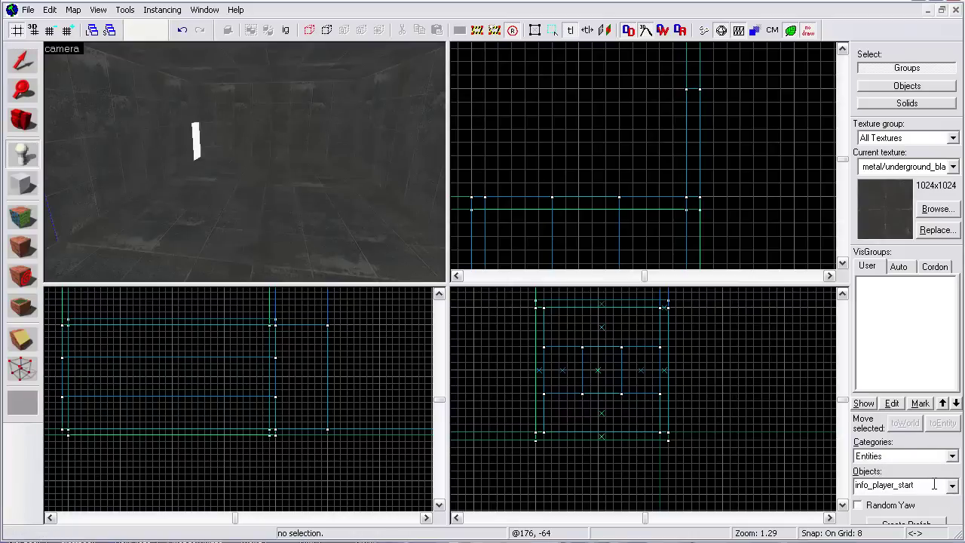
key(z)
key(w)
key(Right)
key(Up)
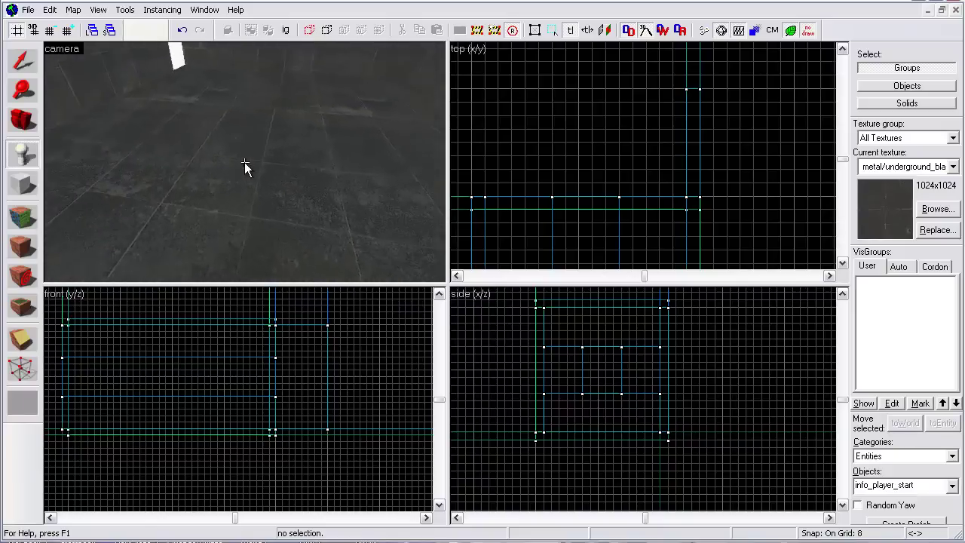
click(246, 162)
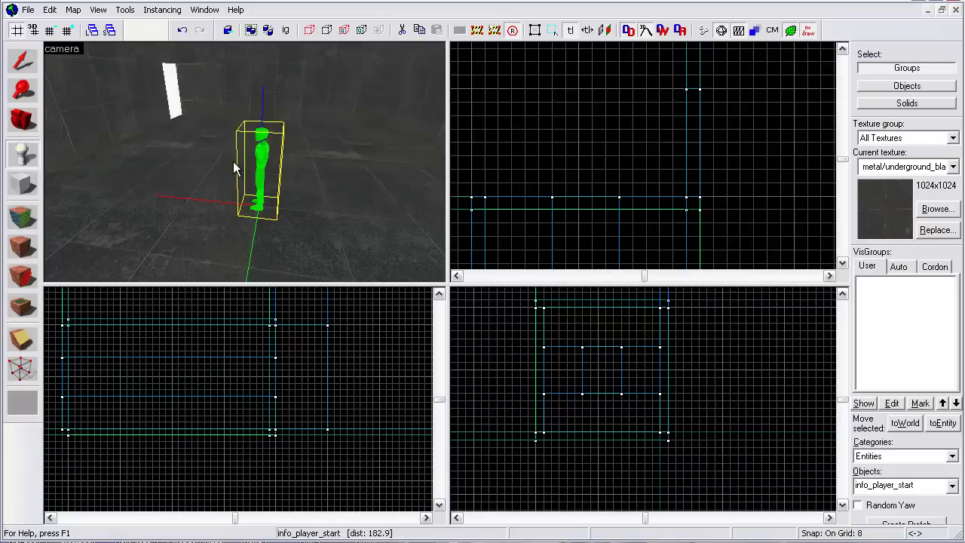
Set the info_player_start's yaw angle to 300 and close its properties
key(alt+Return)
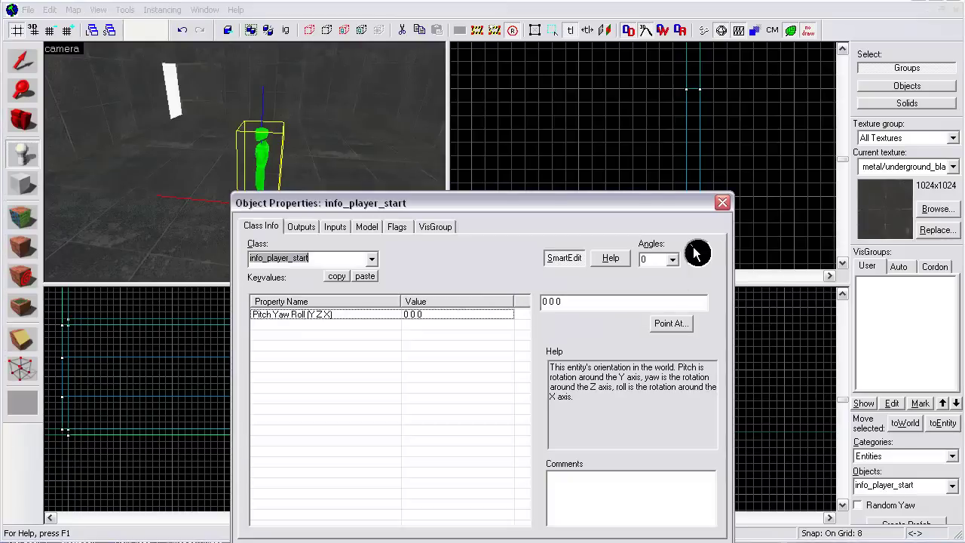
click(698, 255)
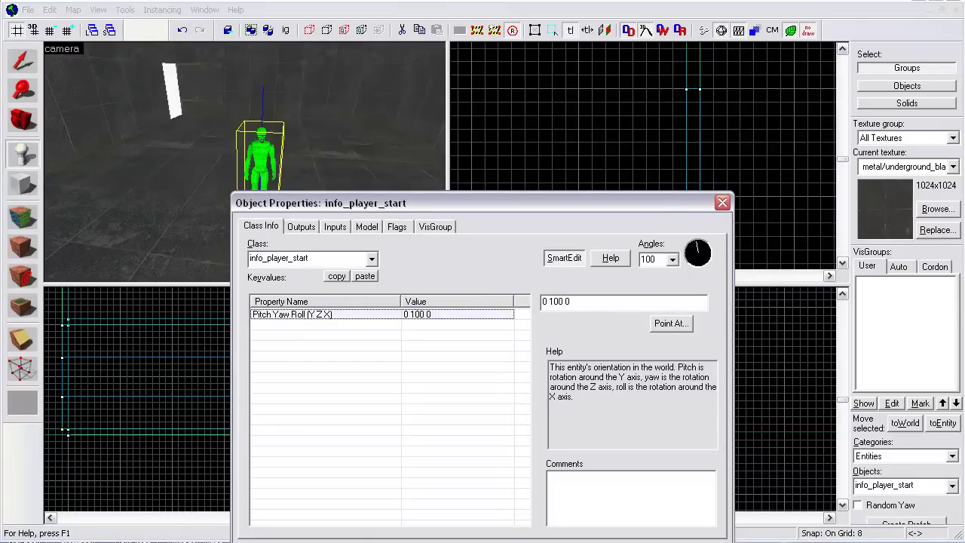
click(697, 270)
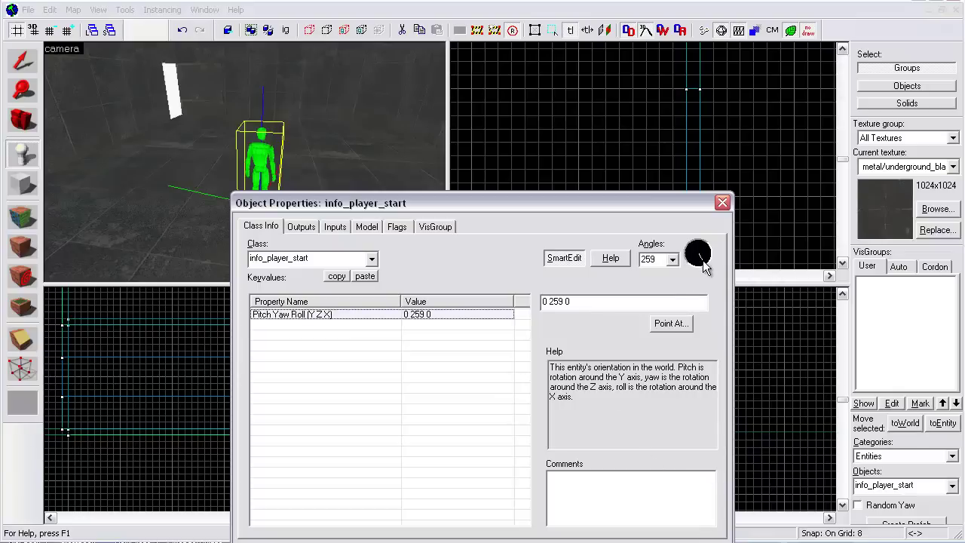
click(704, 264)
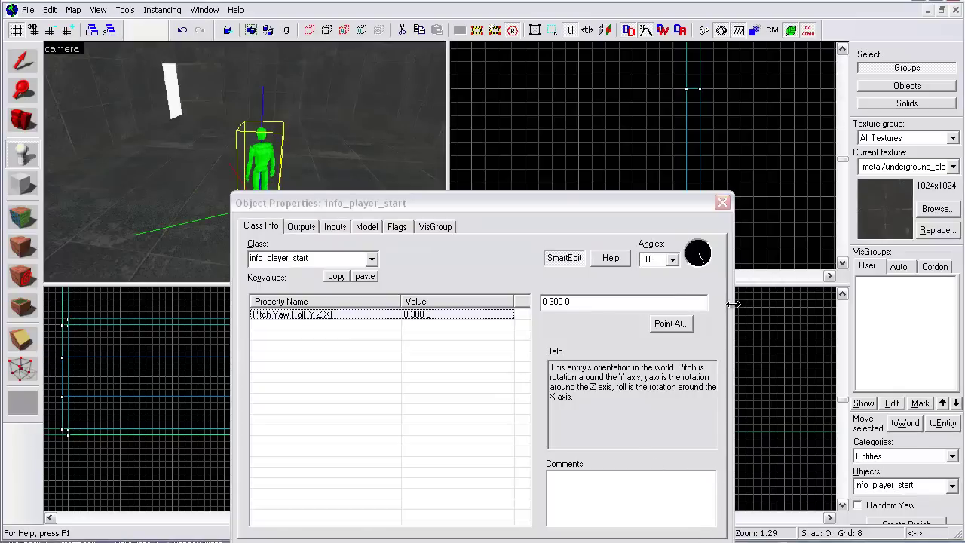
click(663, 541)
click(494, 148)
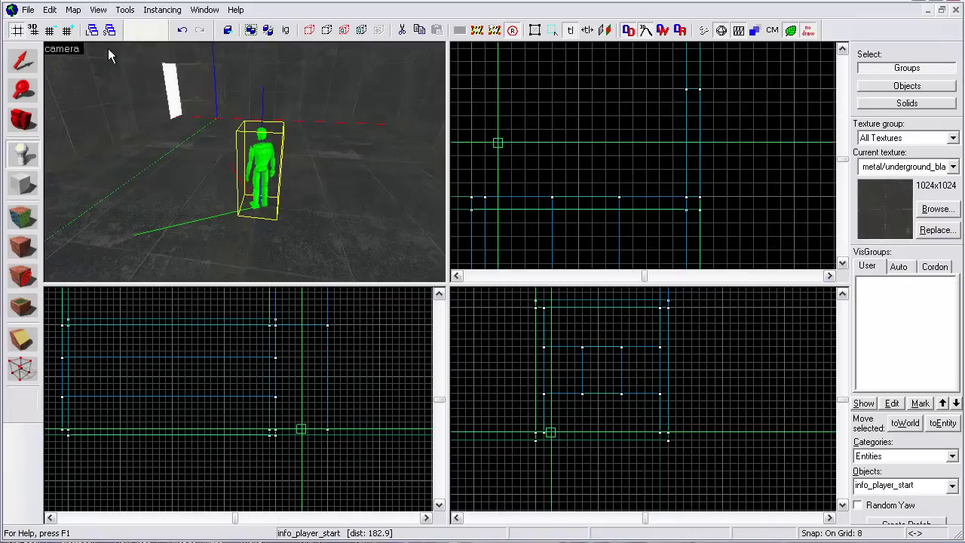
Choose weapon_portalgun as the object for the Entity tool
click(25, 55)
key(z)
key(w)
key(a)
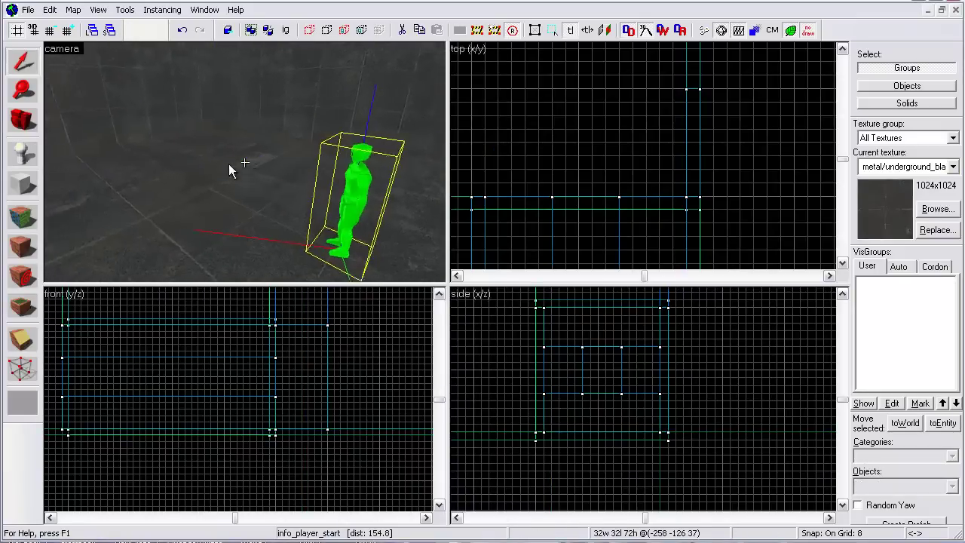
key(z)
click(21, 157)
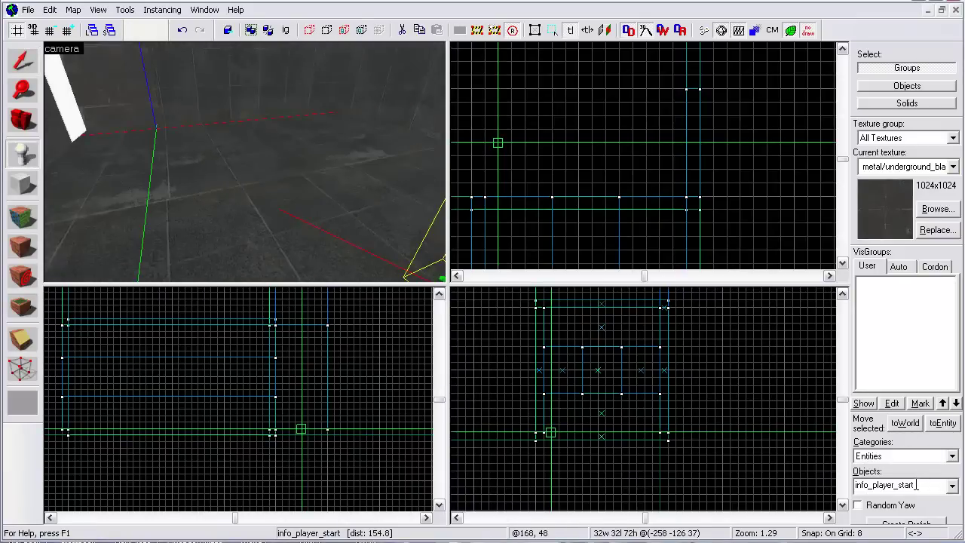
click(915, 484)
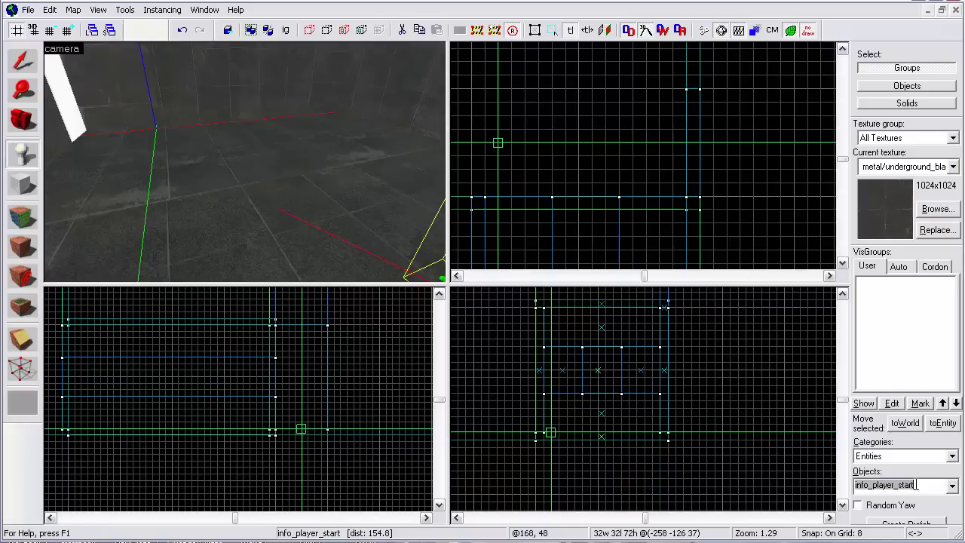
double_click(915, 485)
text(weapon)
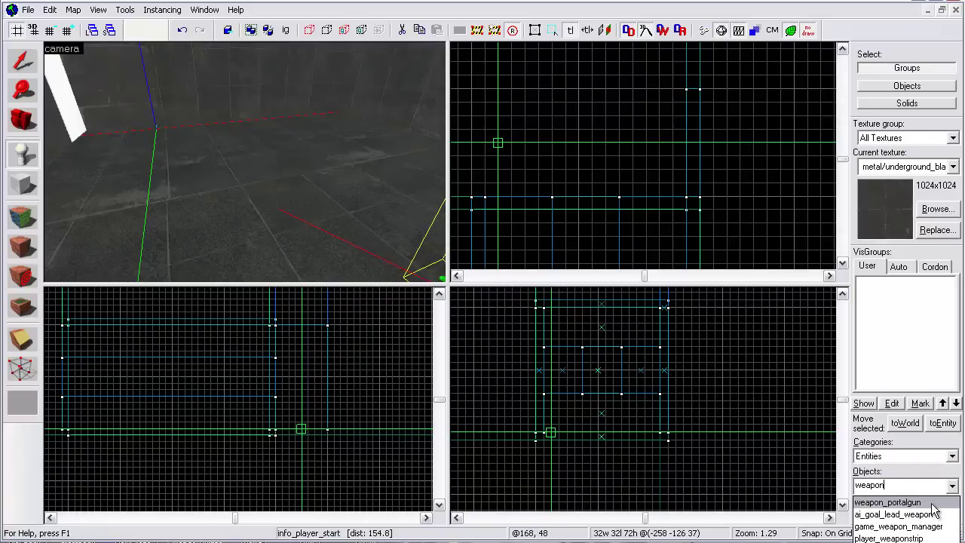
click(938, 502)
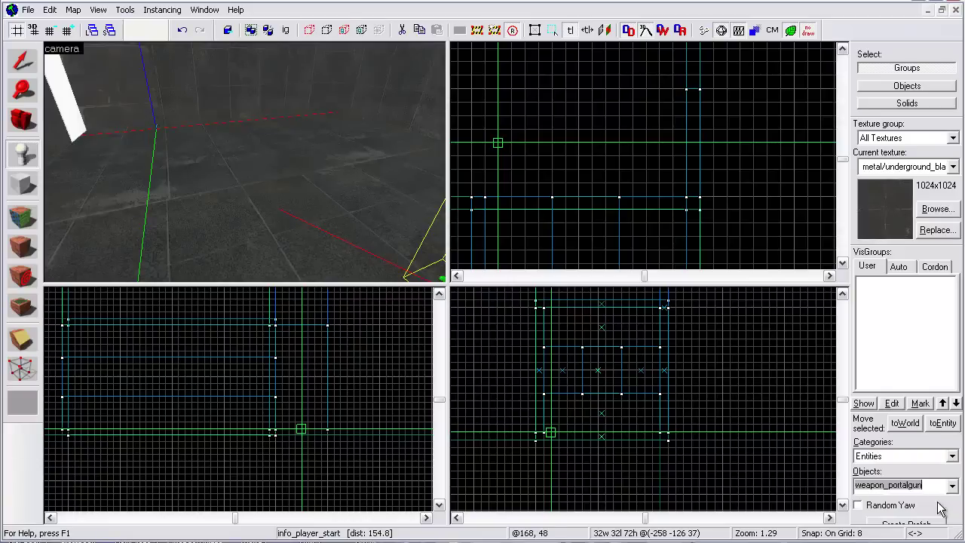
Place the weapon_portalgun entity on the floor beside the info_player_start and bring it into view
key(z)
key(w)
click(245, 166)
key(shift+s)
scroll(218, 447, up, 3)
scroll(382, 446, up, 2)
scroll(249, 386, down, 4)
key(z)
key(d)
key(d)
key(Left)
key(Left)
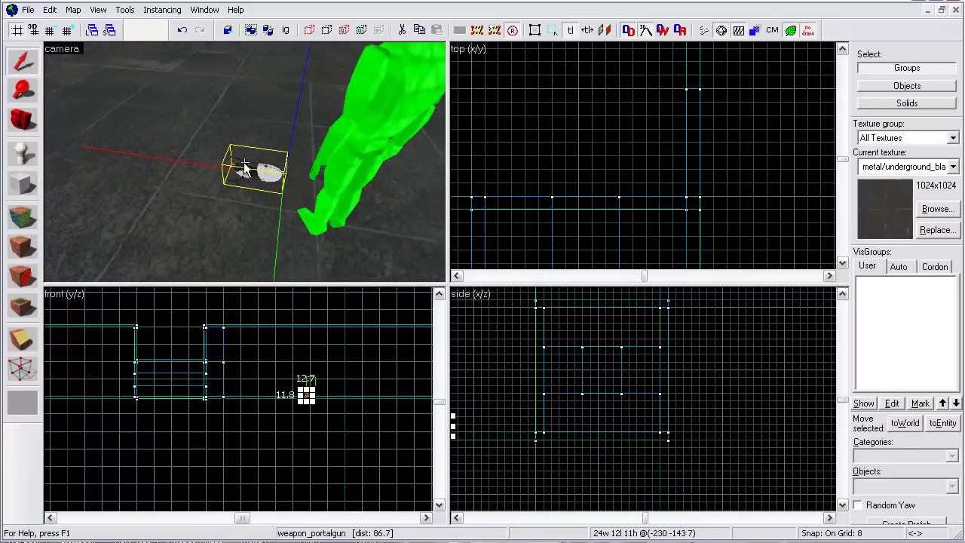
In the front view, raise the portal gun about 20 units off the floor and line it up with the player start's legs
key(z)
scroll(333, 405, up, 5)
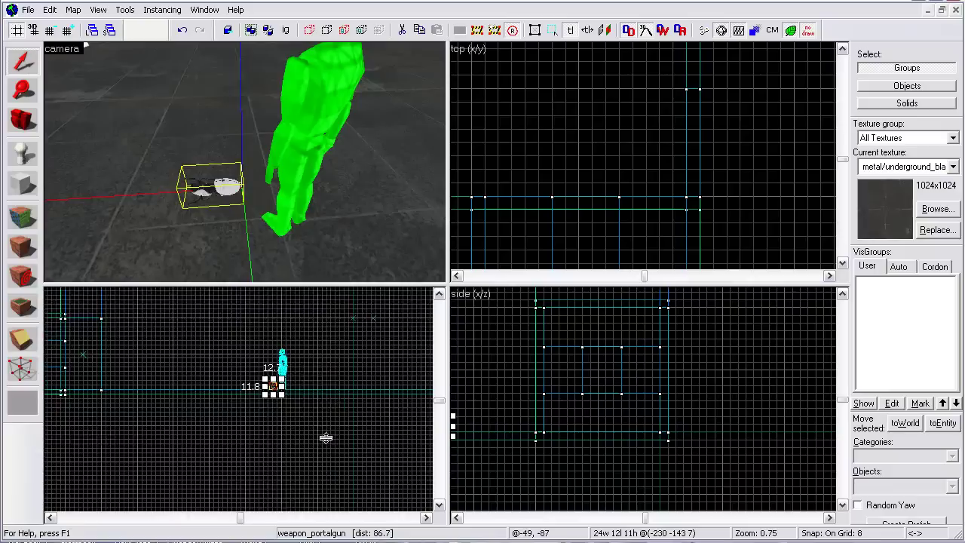
scroll(272, 379, up, 6)
drag(232, 362, 277, 325)
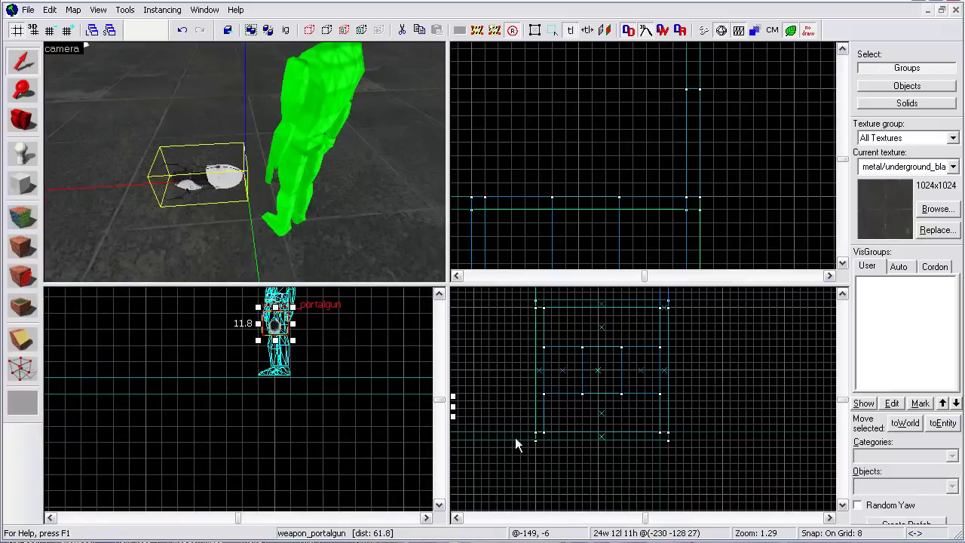
In the side view, move the portal gun onto the player start's figure and raise it about 8 units to hip height
scroll(521, 436, down, 4)
scroll(524, 410, up, 3)
scroll(523, 402, down, 5)
scroll(533, 426, up, 5)
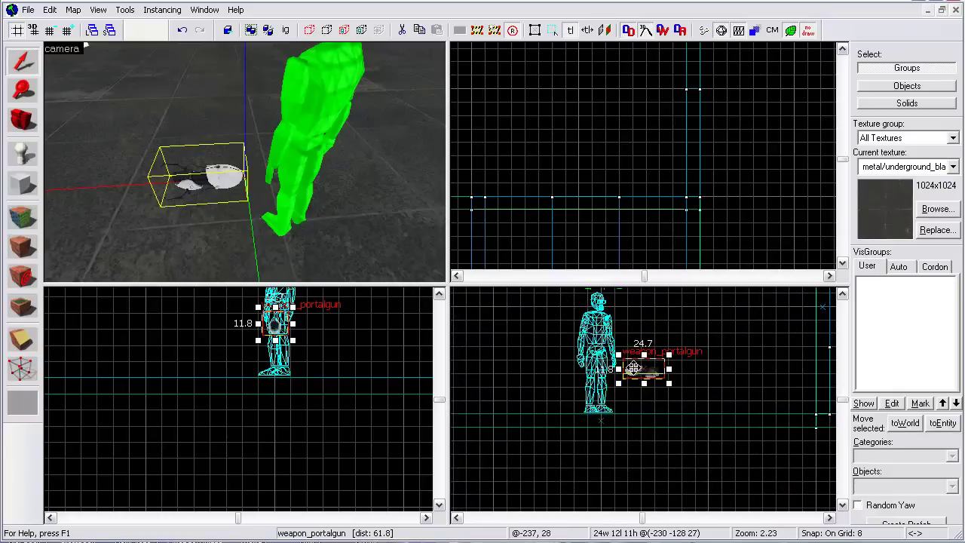
drag(633, 367, 599, 352)
Deselect the portal gun and inspect its position against the player start in the 3D view
key(z)
key(a)
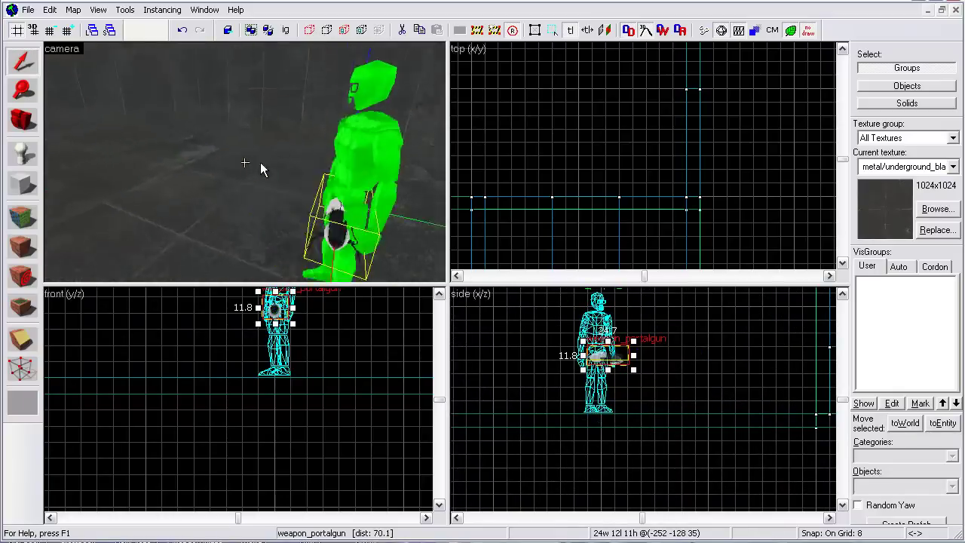
key(z)
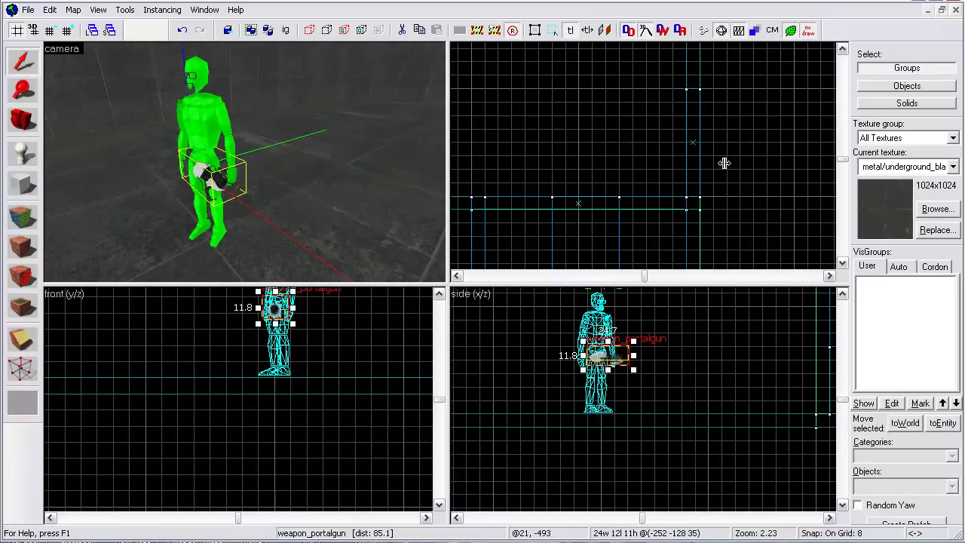
click(730, 162)
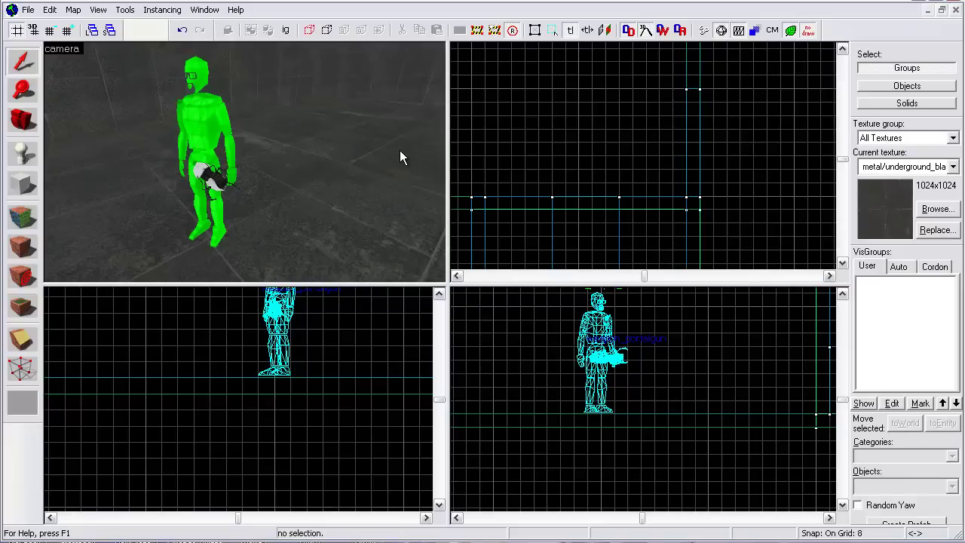
key(z)
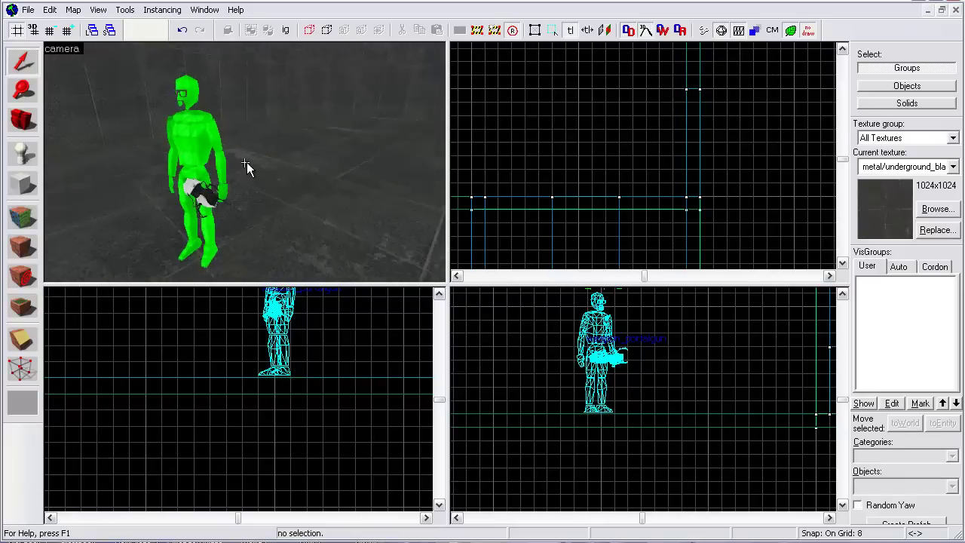
key(w)
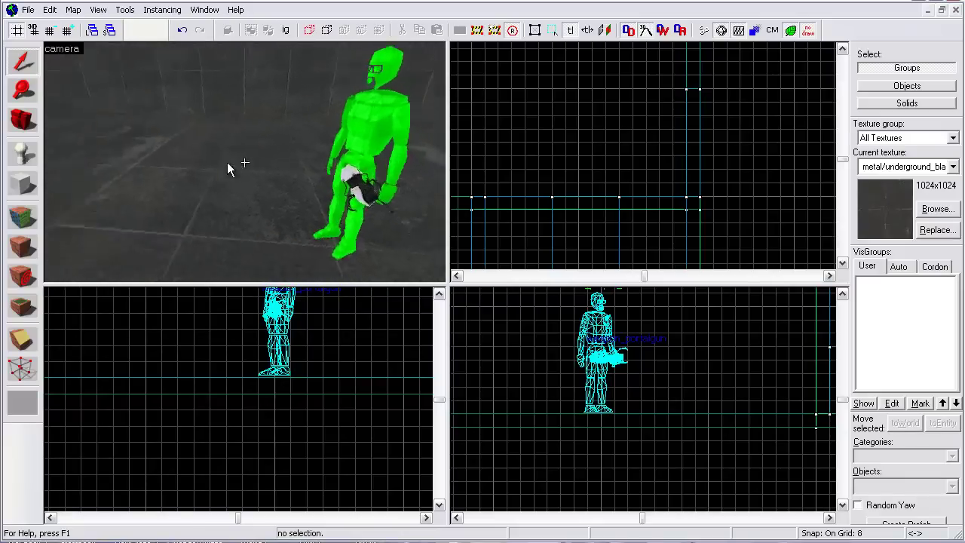
key(s)
key(z)
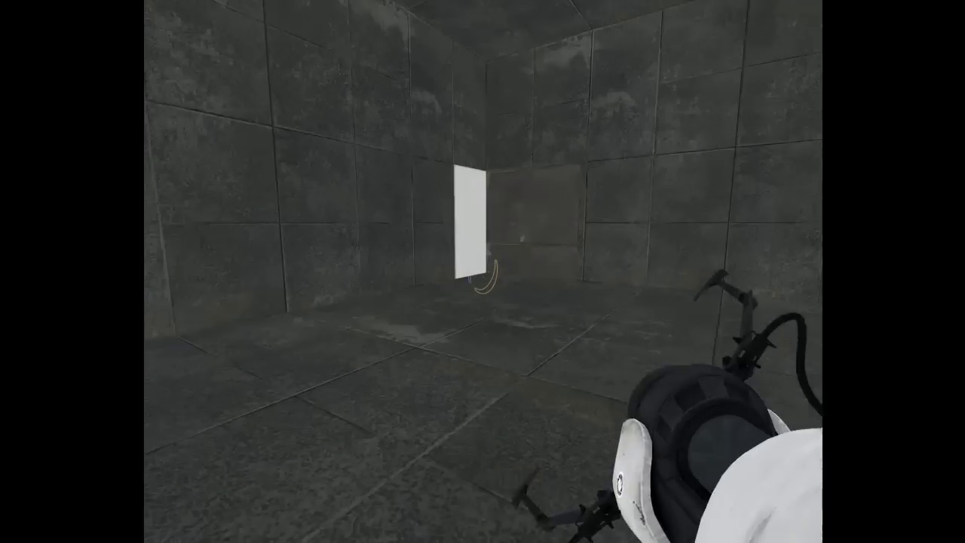
key(w)
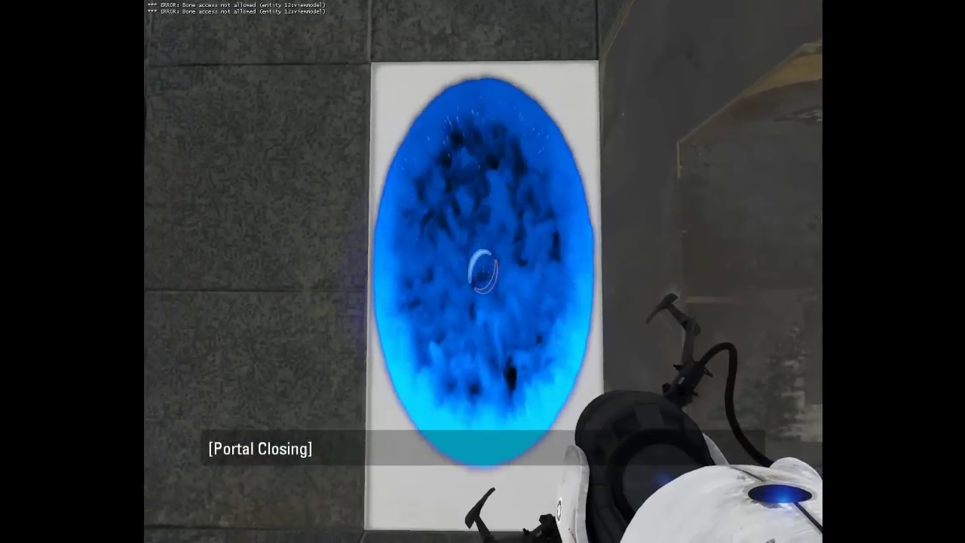
click(482, 272)
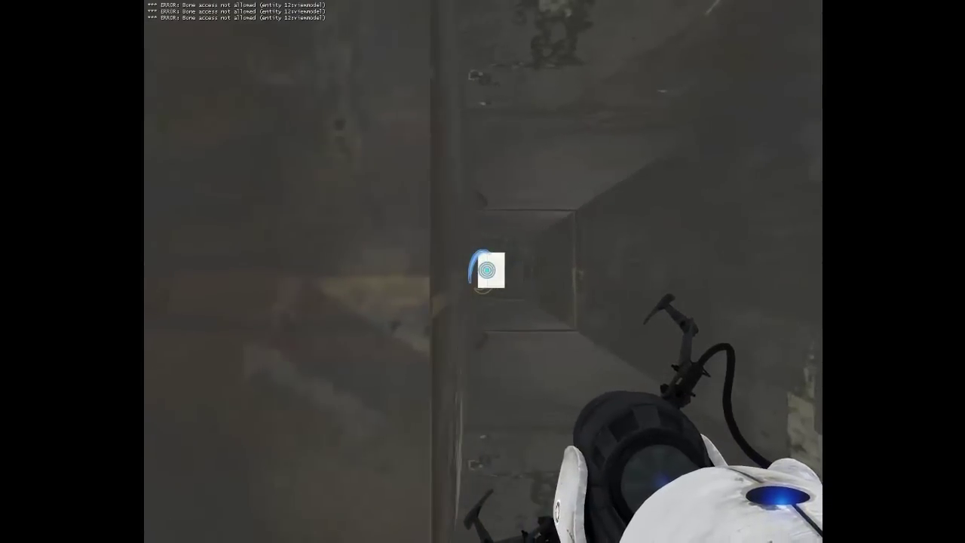
right_click(482, 271)
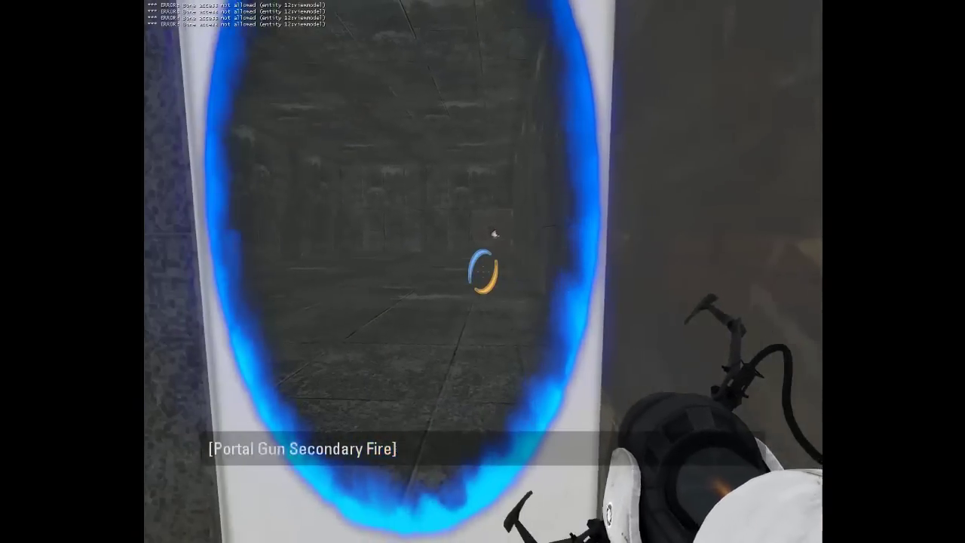
key(w)
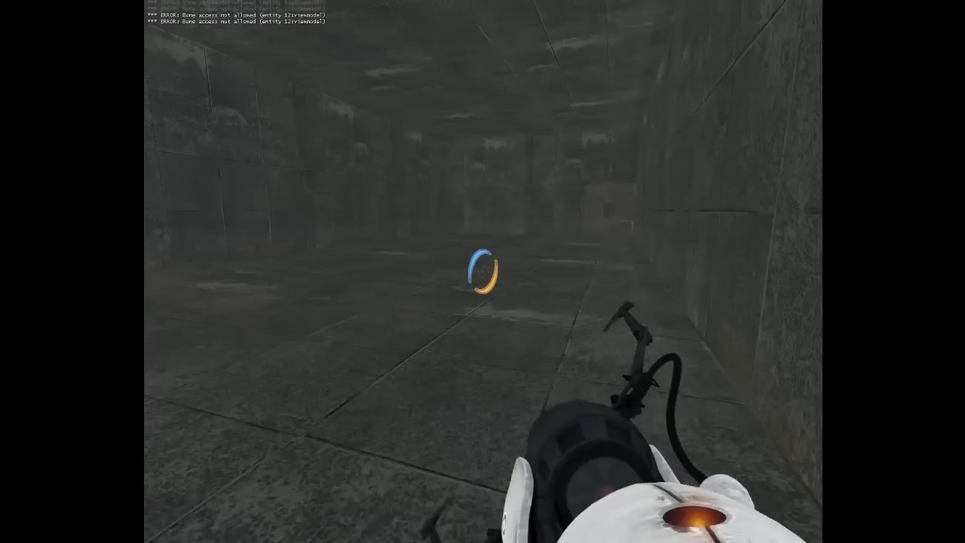
key(s)
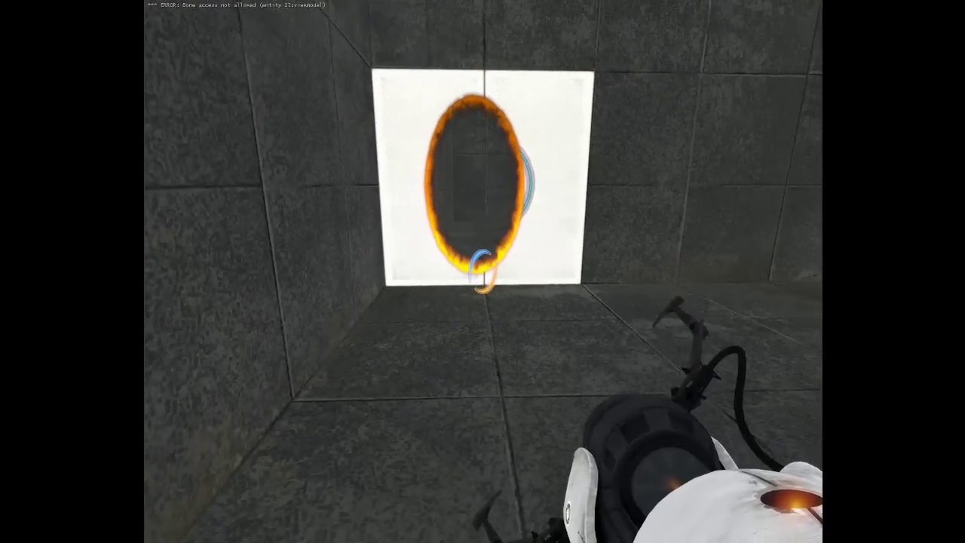
key(w)
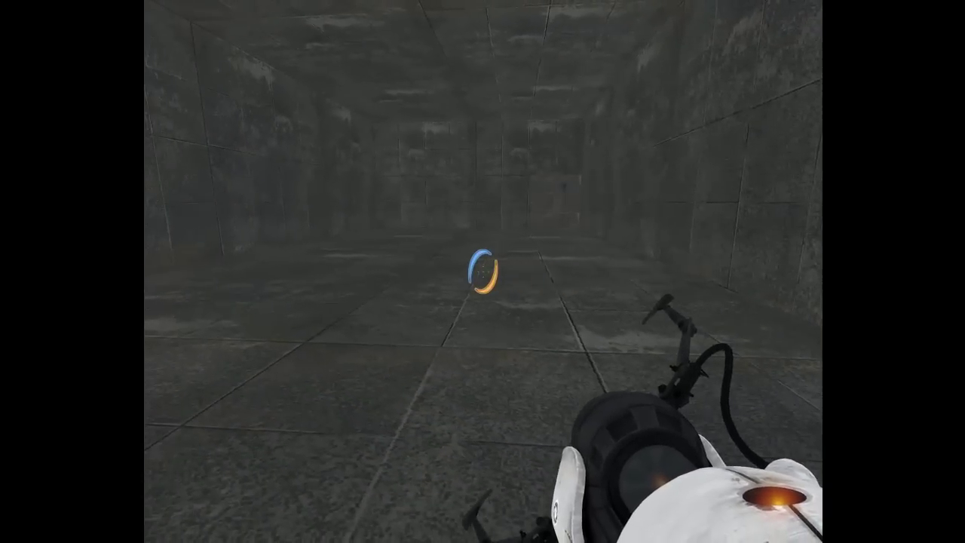